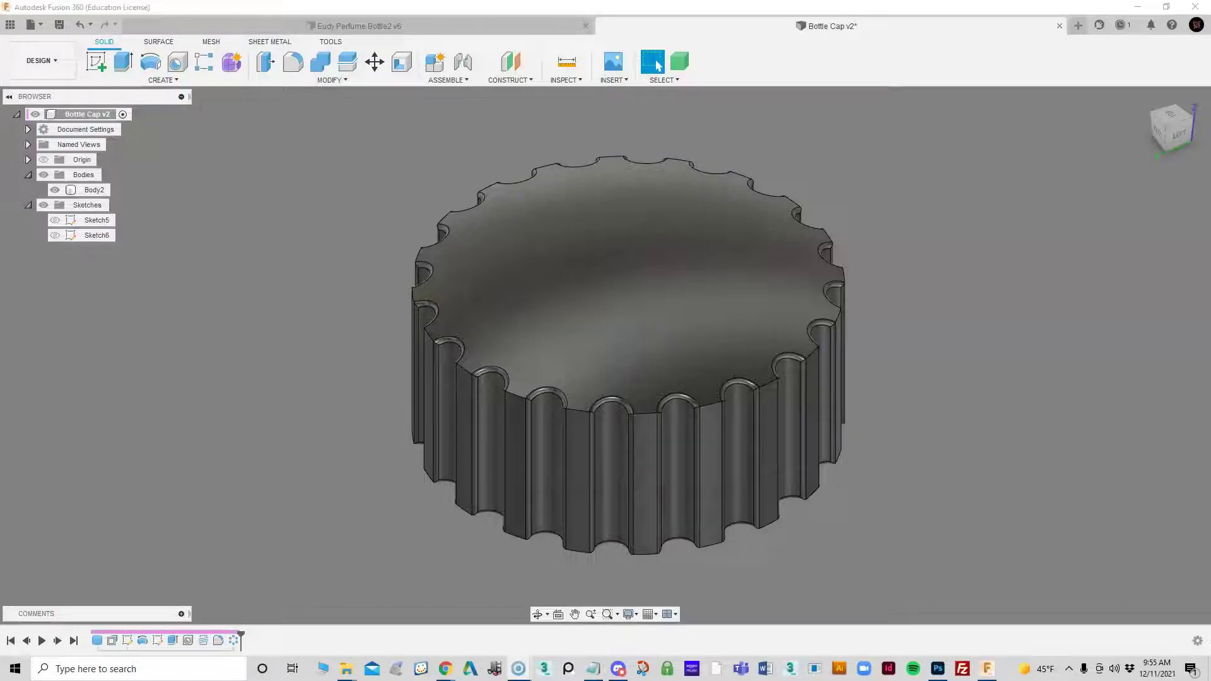
Examine the finished bottle cap's domed top, fluted sides and underside, including a straight left view
shift+middle_drag(637, 442, 607, 441)
click(655, 63)
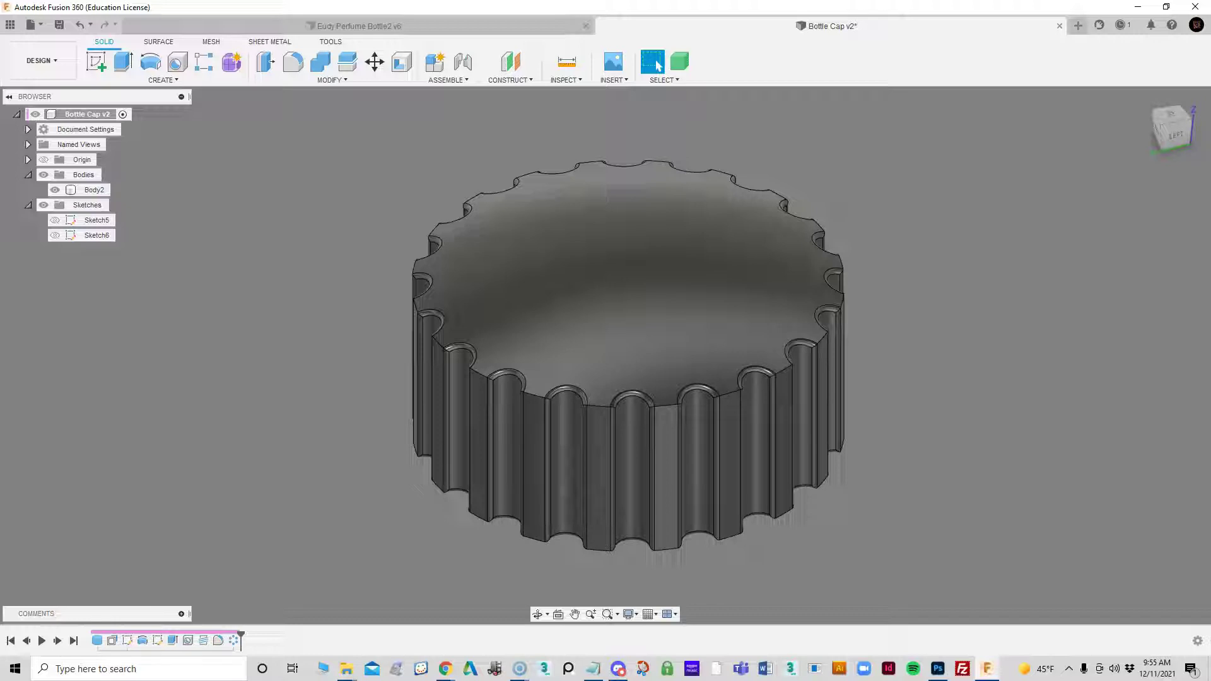
shift+middle_drag(606, 441, 625, 382)
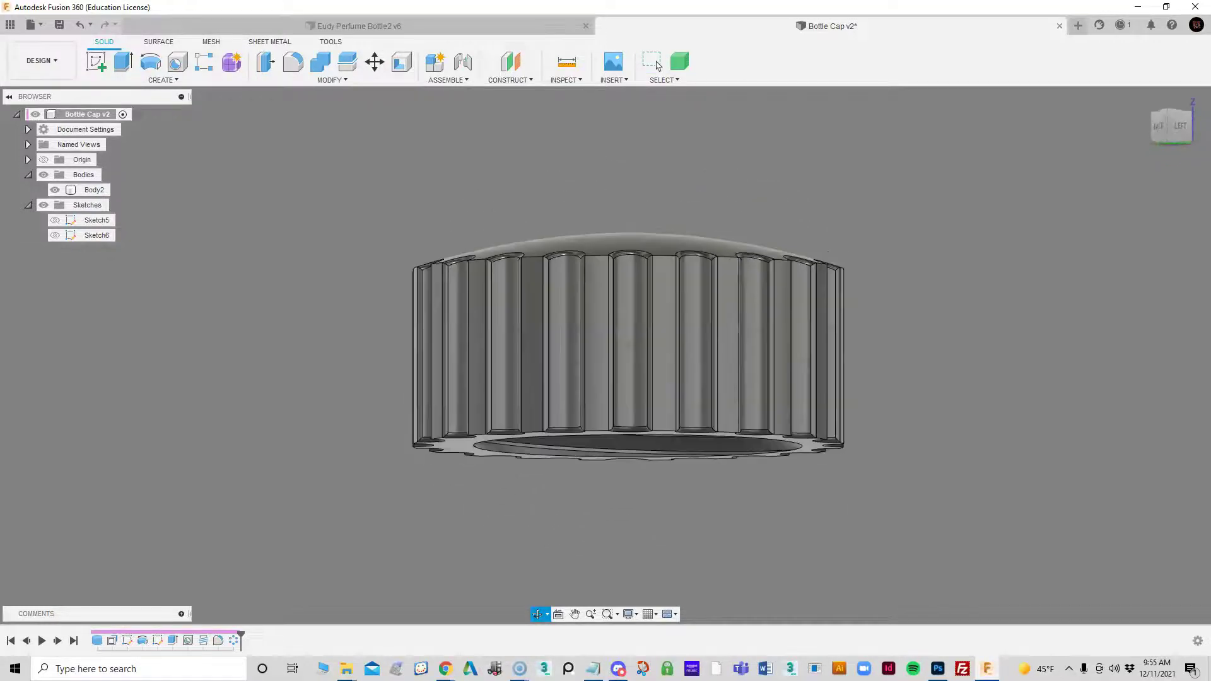
click(656, 63)
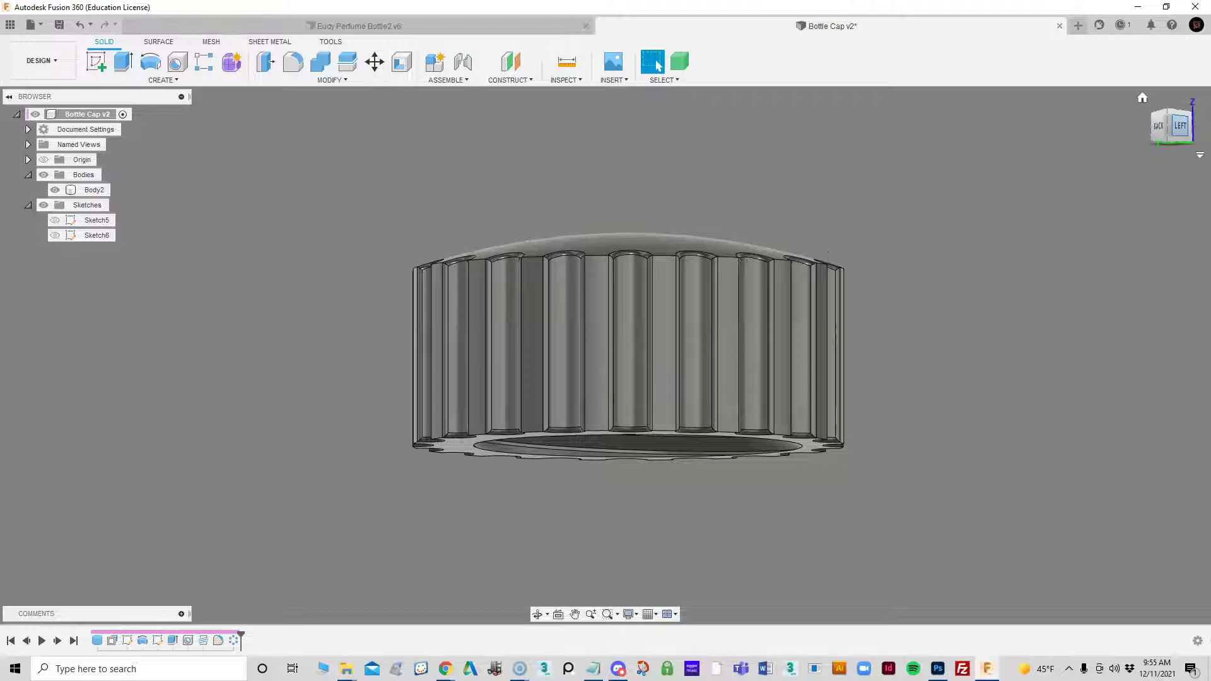
click(1178, 125)
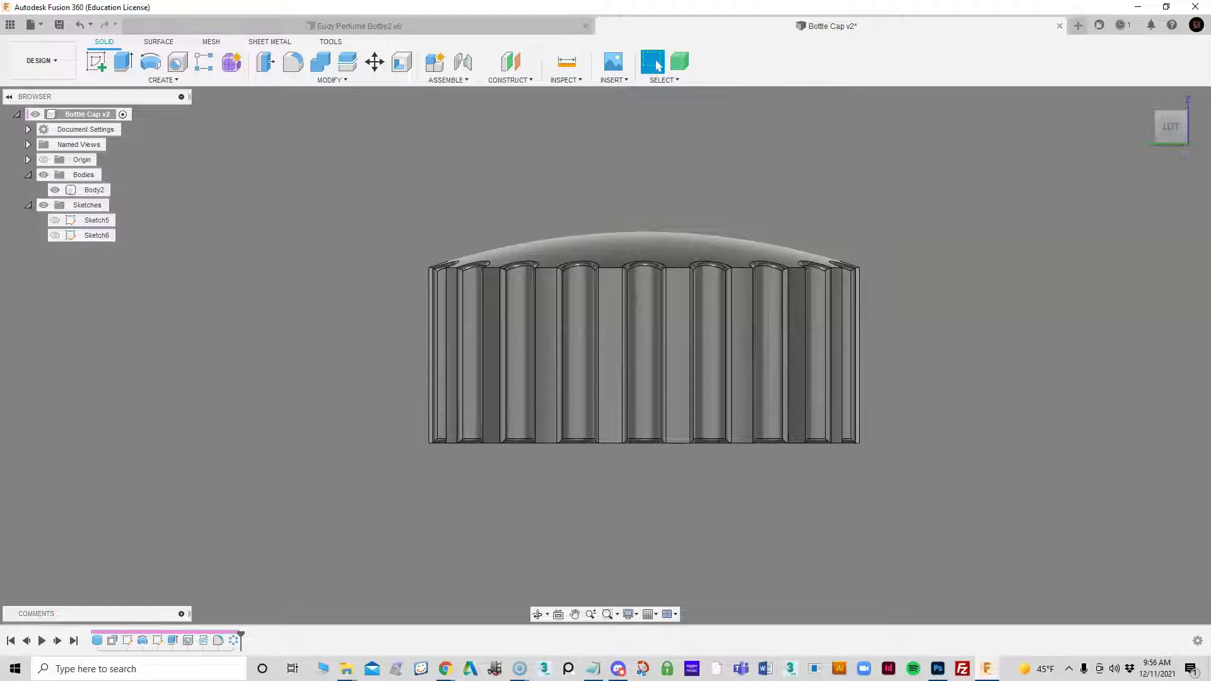
shift+middle_drag(643, 316, 643, 403)
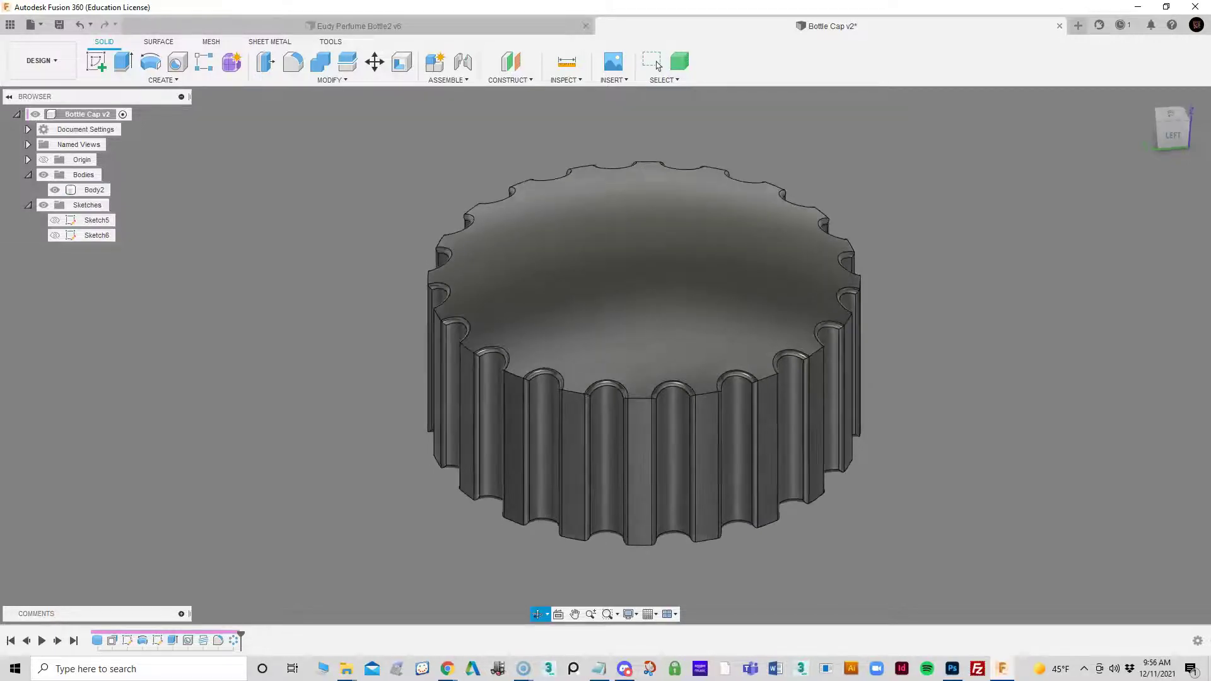
click(658, 65)
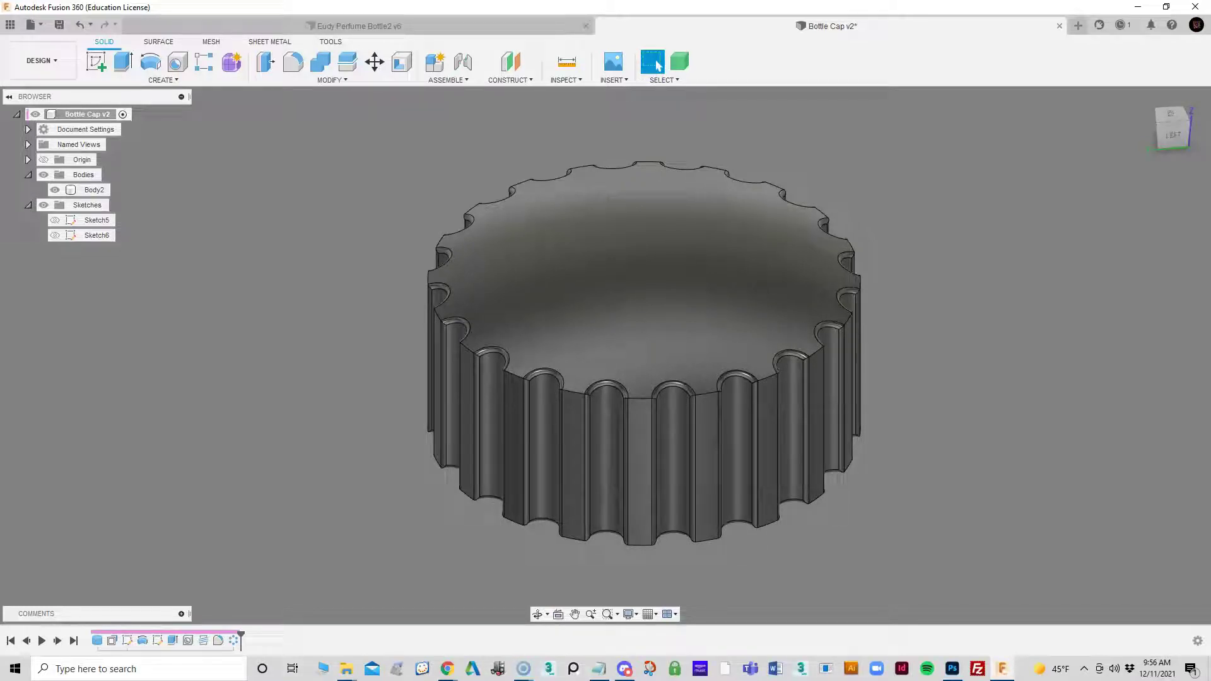
Roll the design history back to the beginning and then forward to just after the cylinder primitive
click(11, 640)
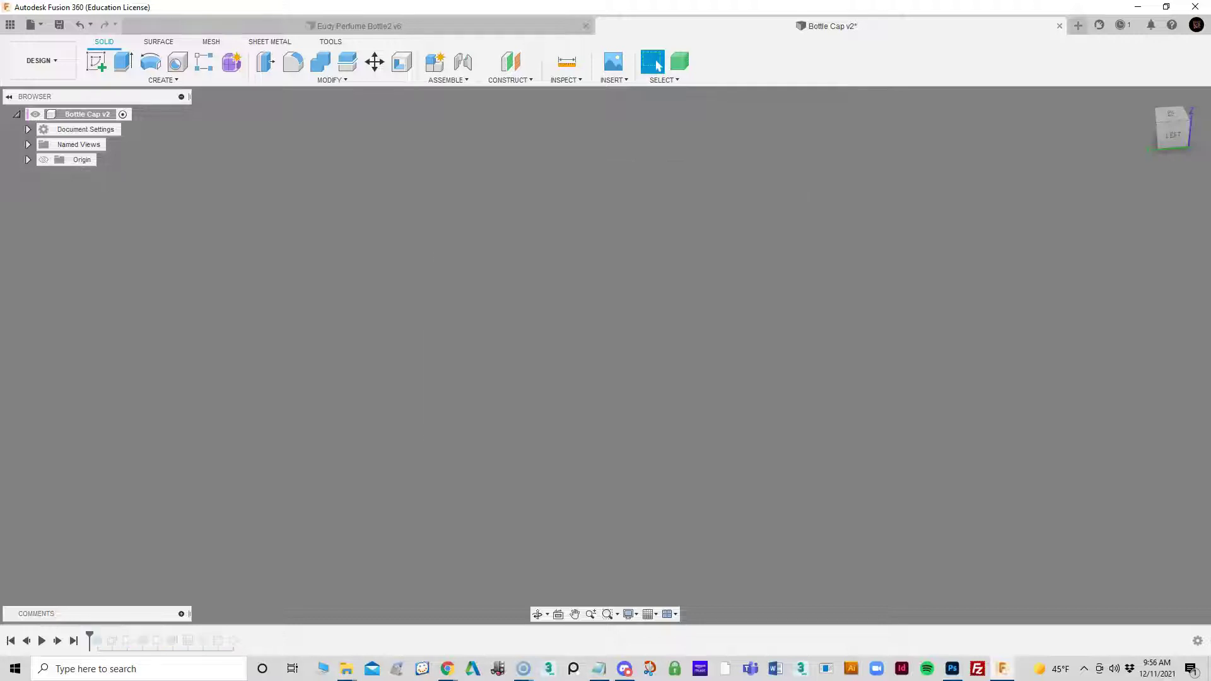
drag(90, 638, 104, 638)
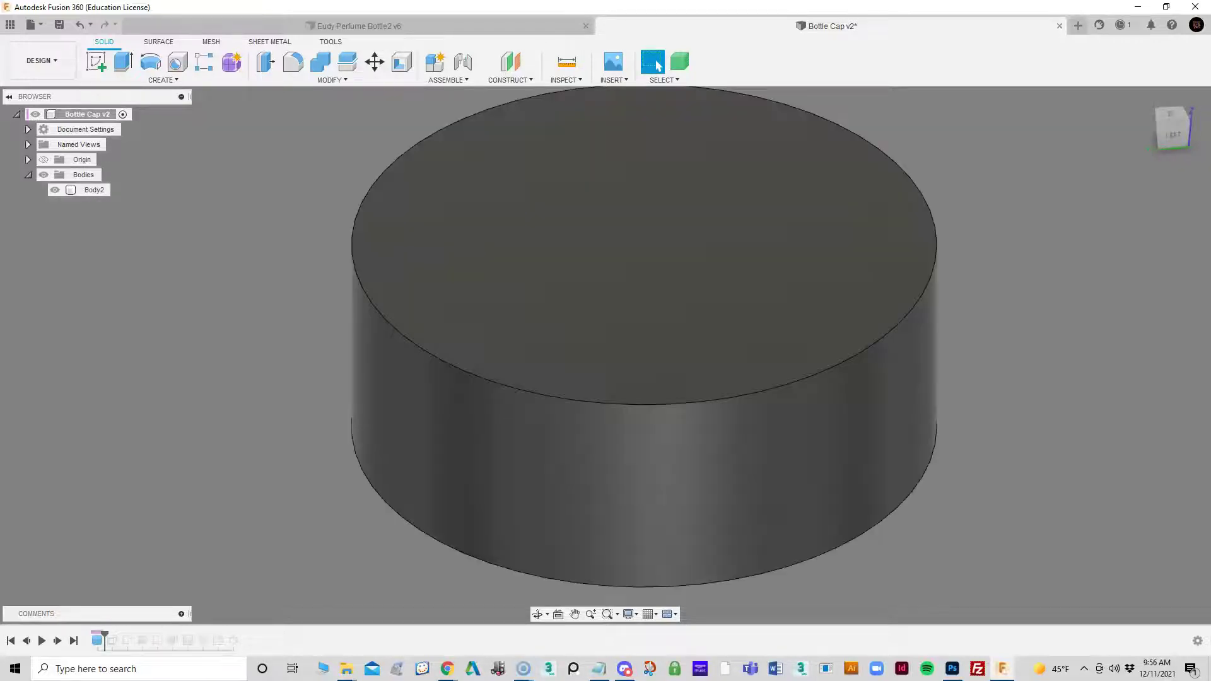
click(93, 189)
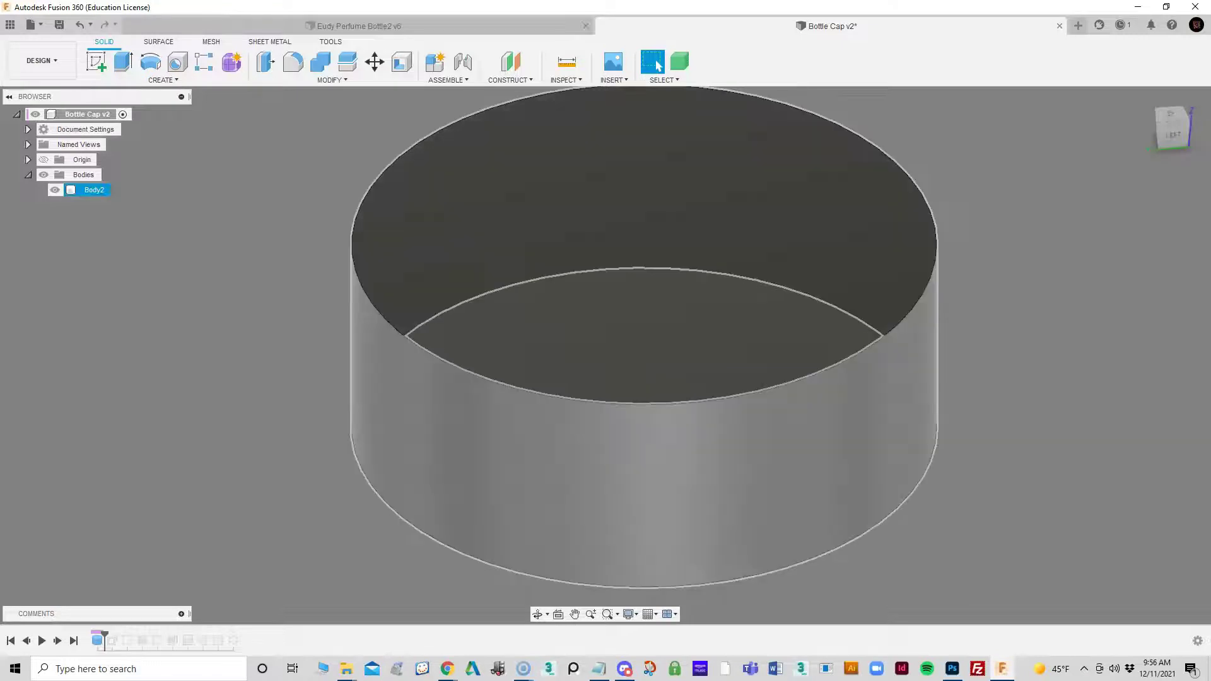
key(Escape)
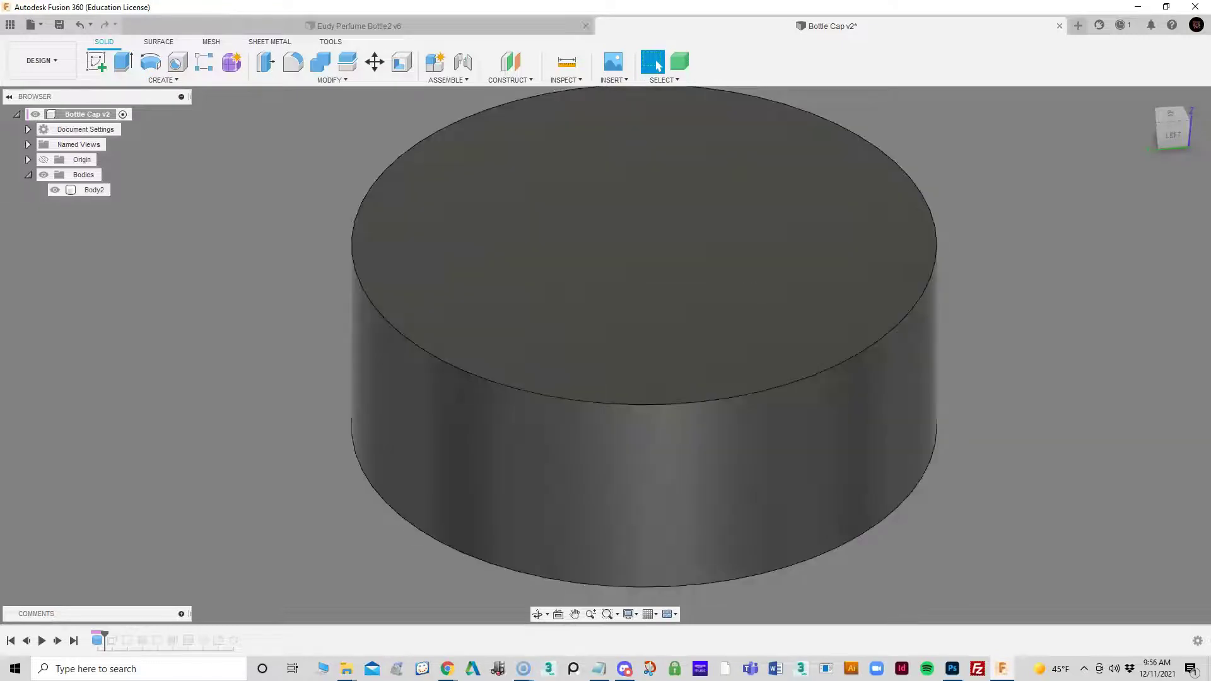
click(163, 80)
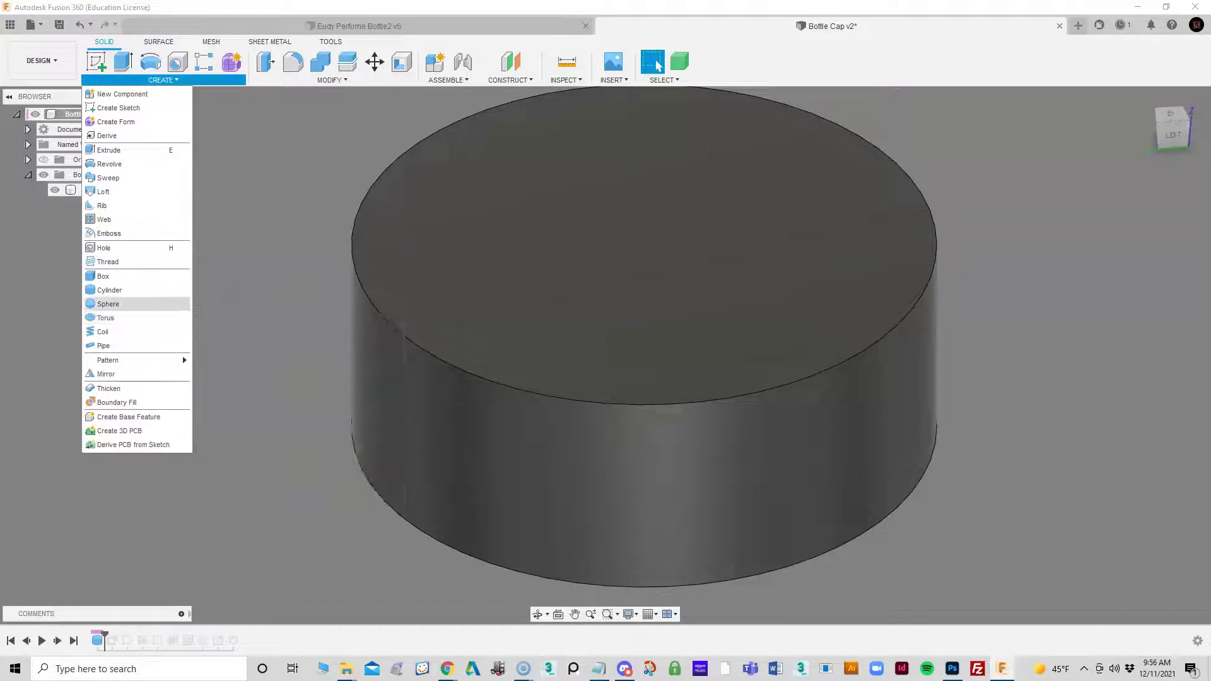
key(Escape)
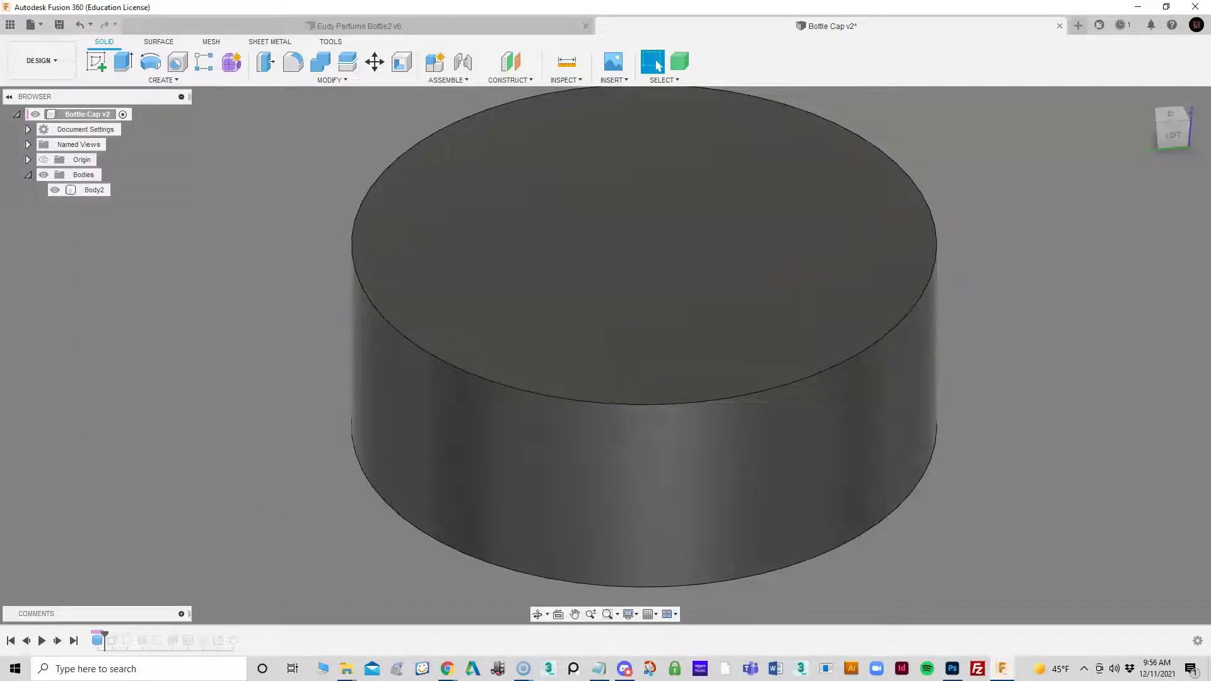
Turn on the layout grid and view the cylinder from a slightly lower angle
click(650, 614)
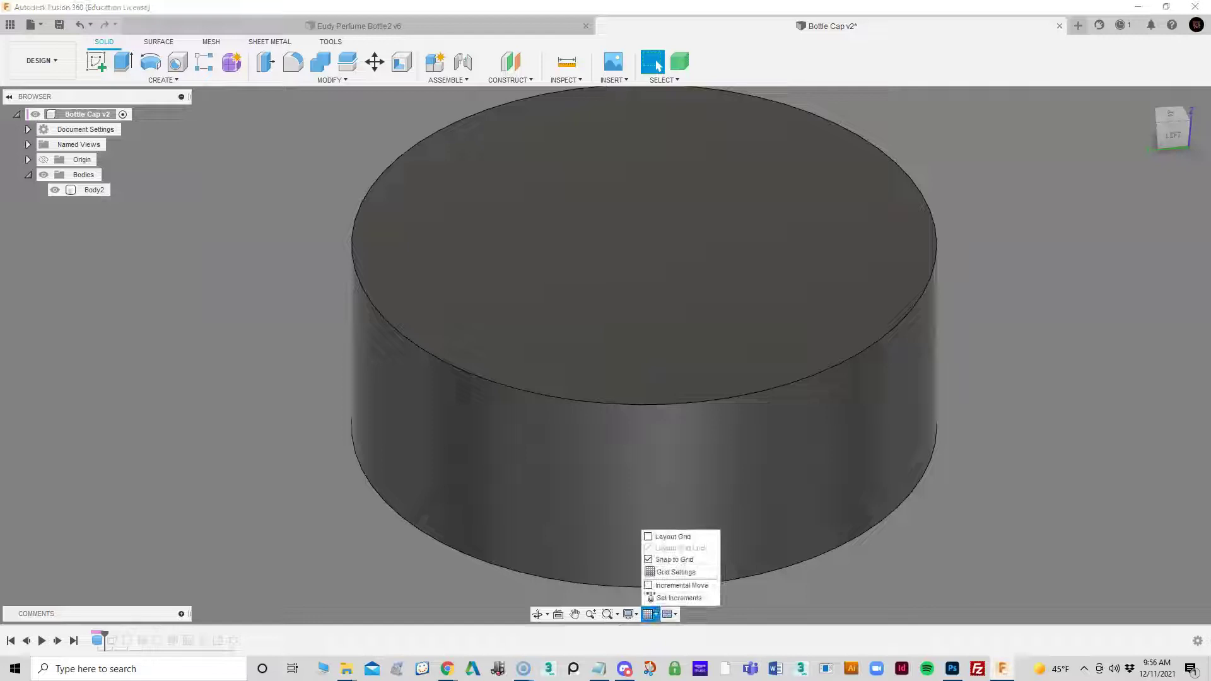
click(672, 537)
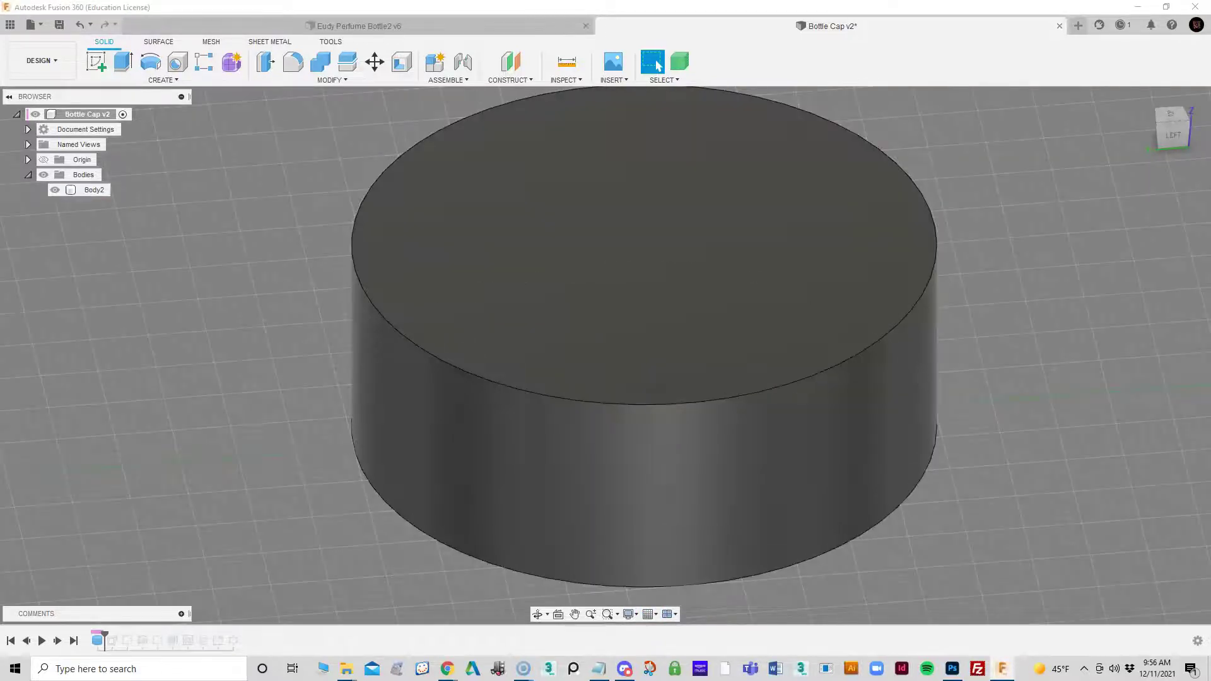
mouse_move(643, 404)
shift+middle_down()
mouse_move(643, 271)
mouse_move(662, 196)
mouse_move(644, 403)
shift+middle_up()
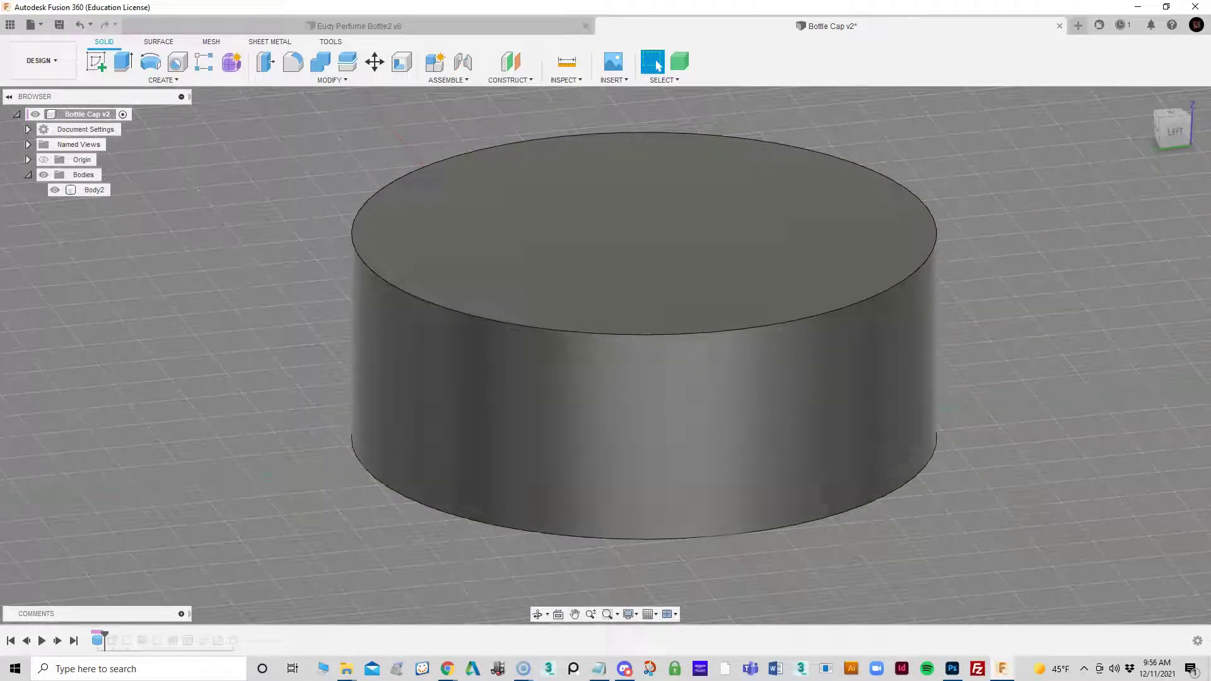
Roll the history forward past the Offset Faces feature and compare the cylinder body before and after it
drag(104, 637, 123, 638)
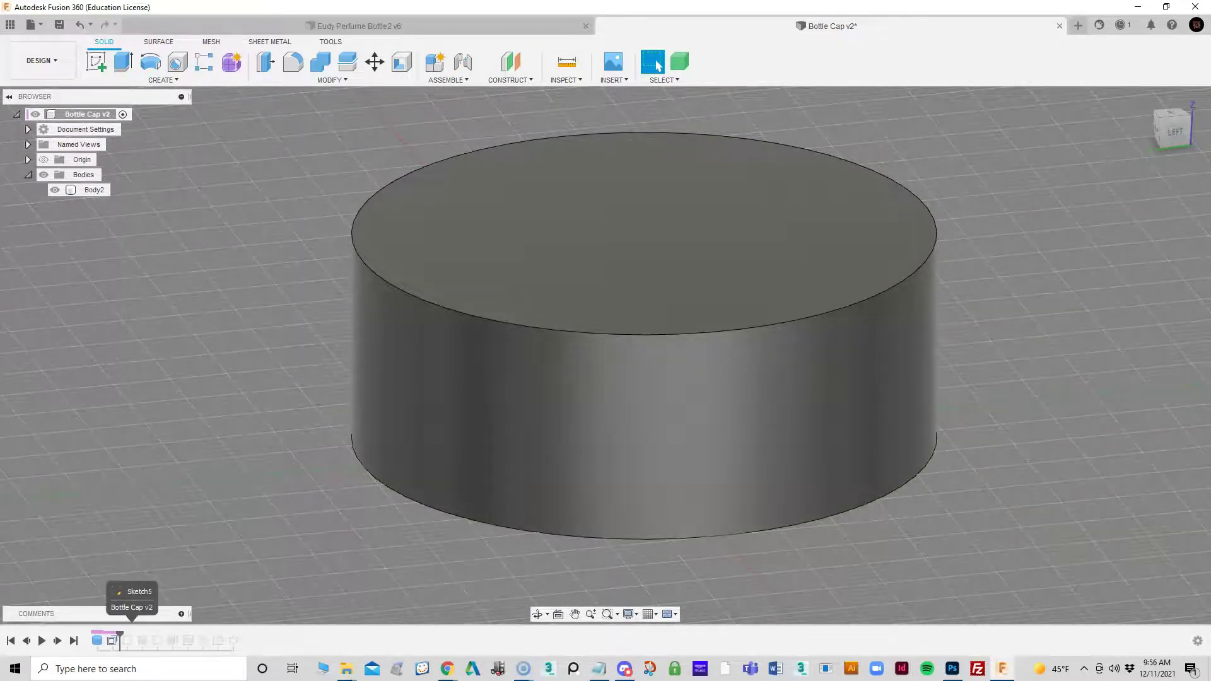
click(113, 639)
right_click(111, 640)
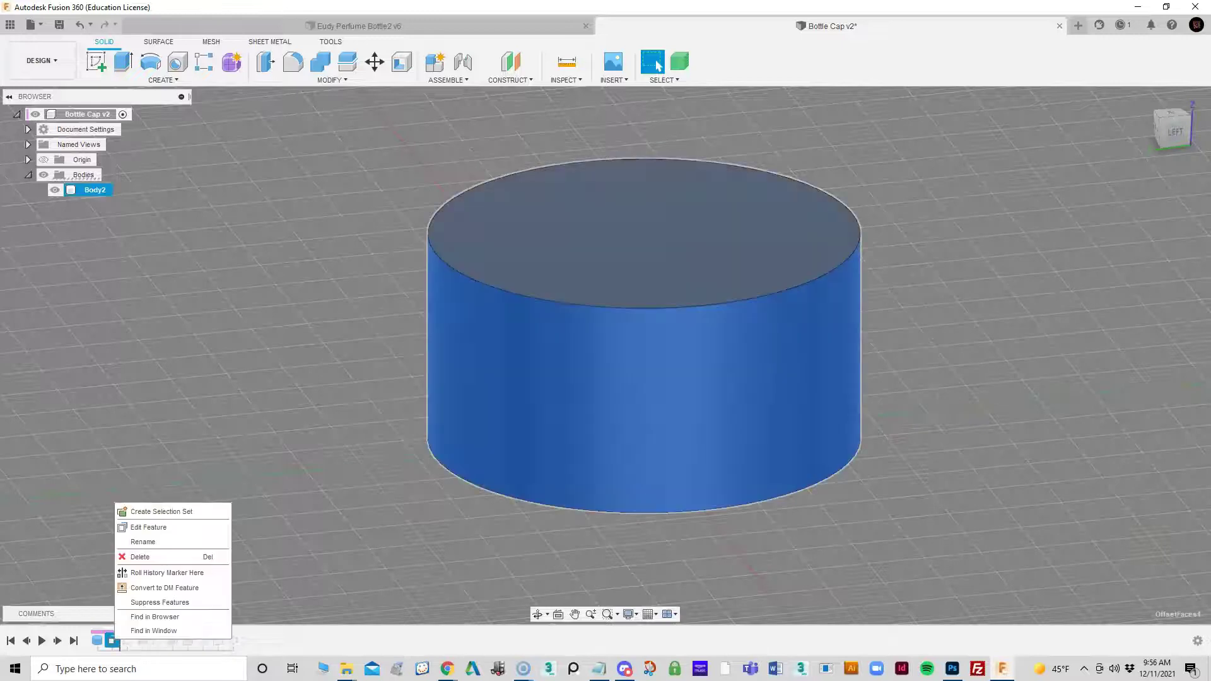
key(Delete)
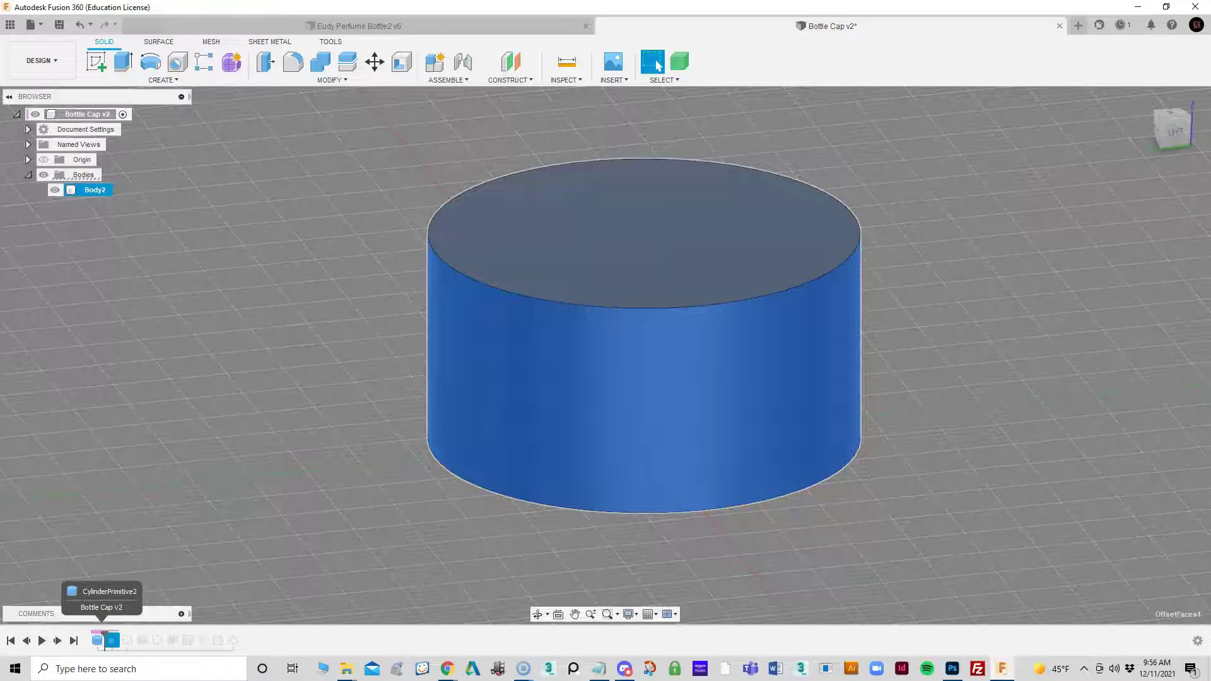
key(ctrl+z)
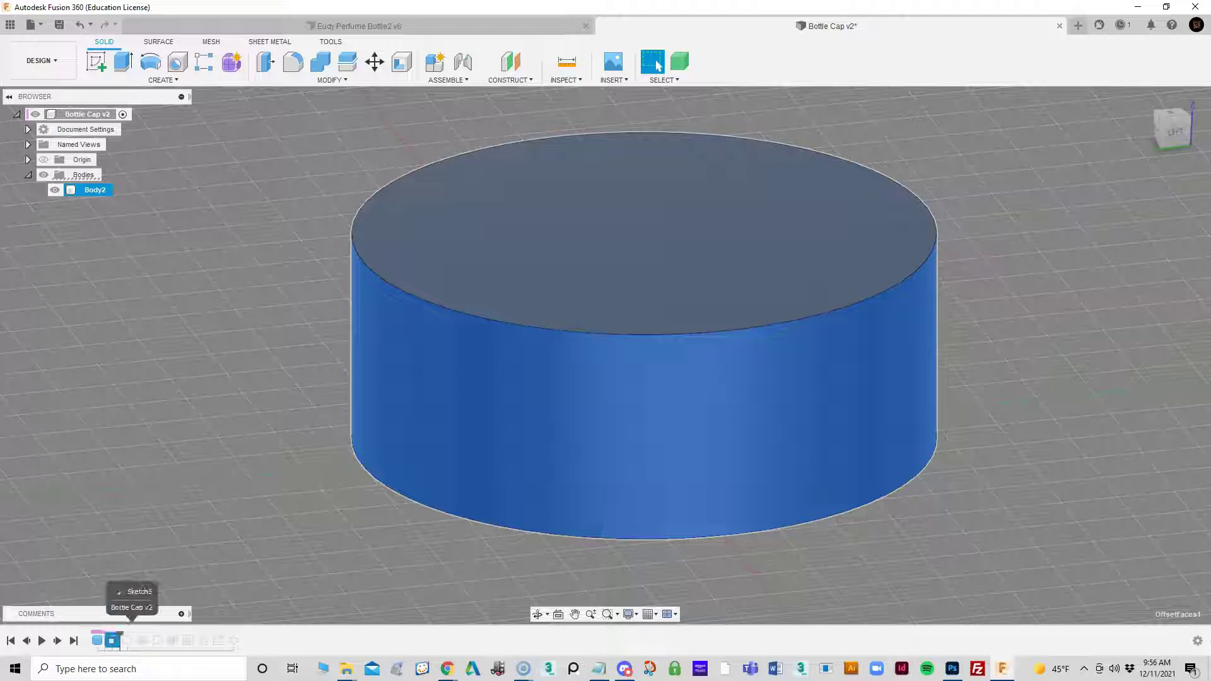
key(ctrl+z)
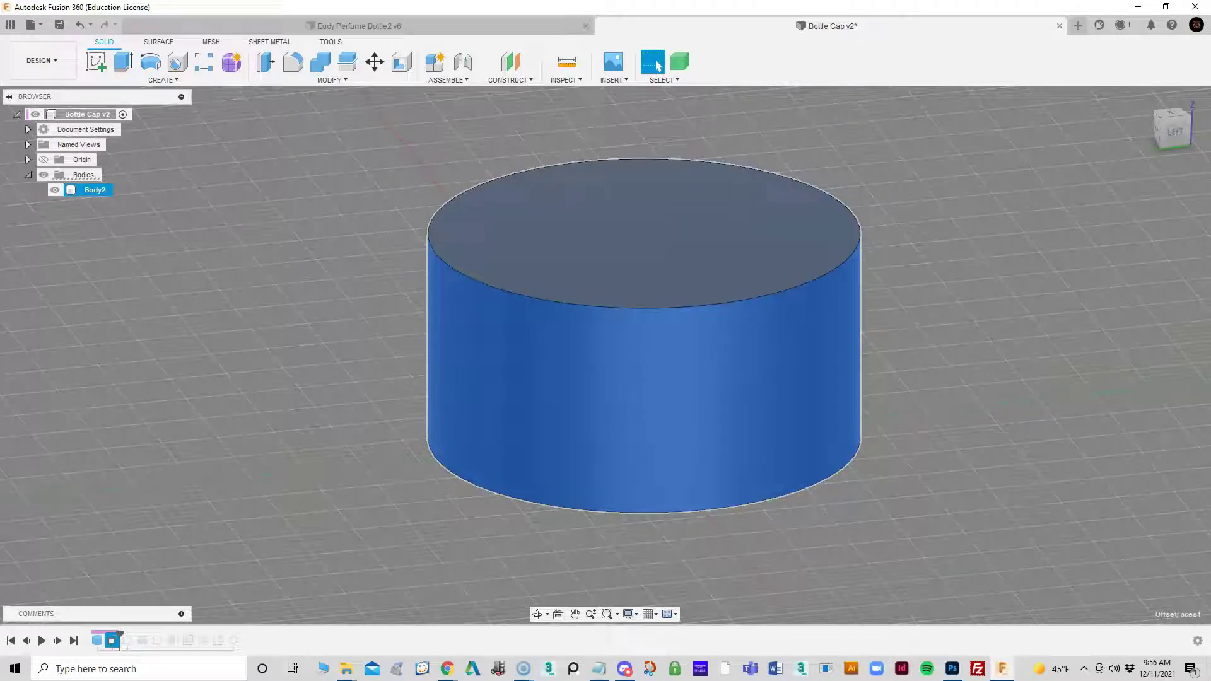
Roll the history forward past Sketch5 and open that sketch for editing
drag(120, 634, 134, 634)
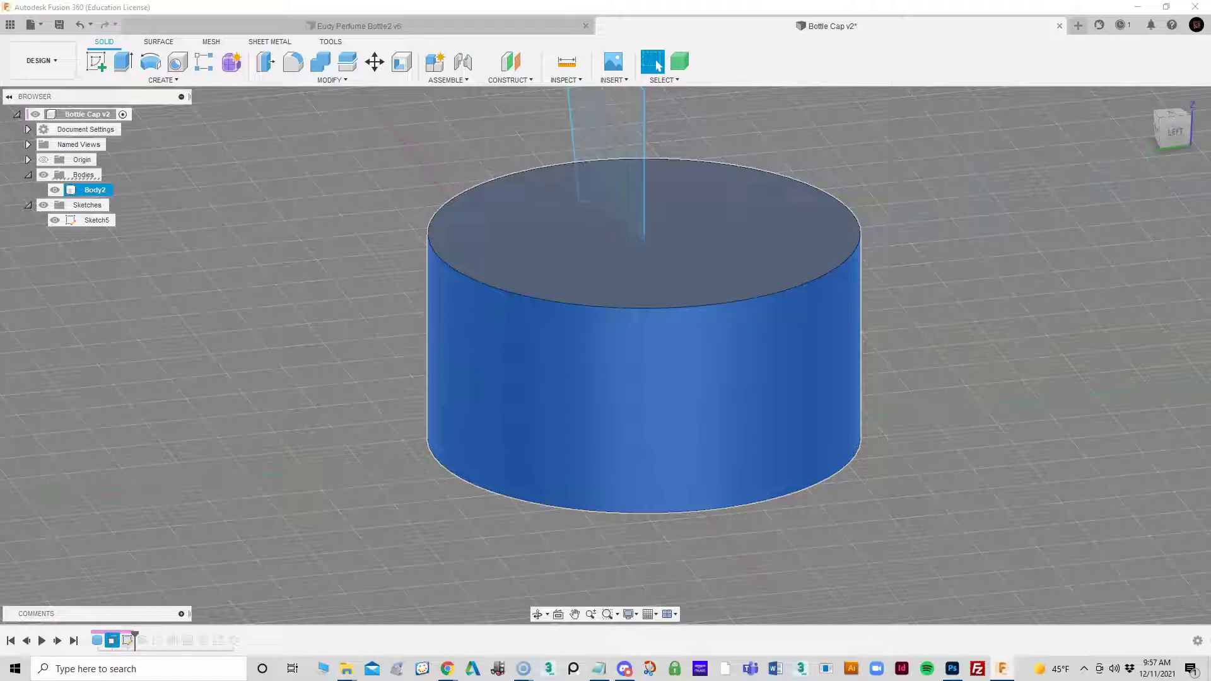
right_click(128, 639)
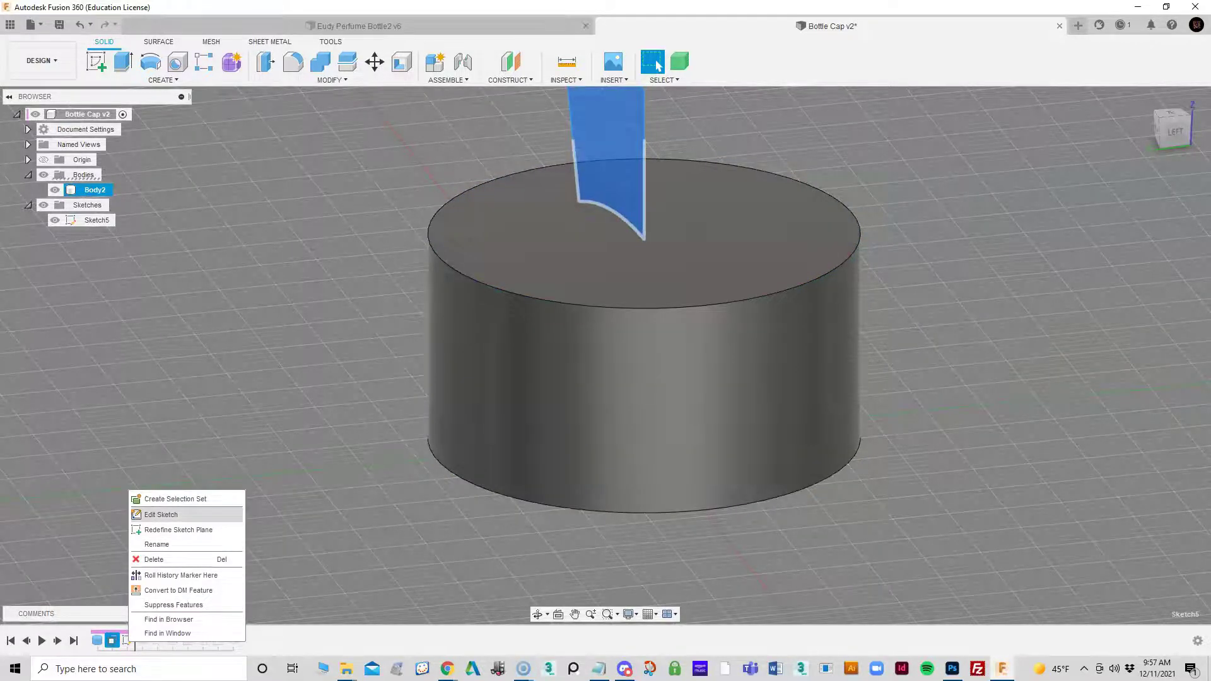
click(161, 514)
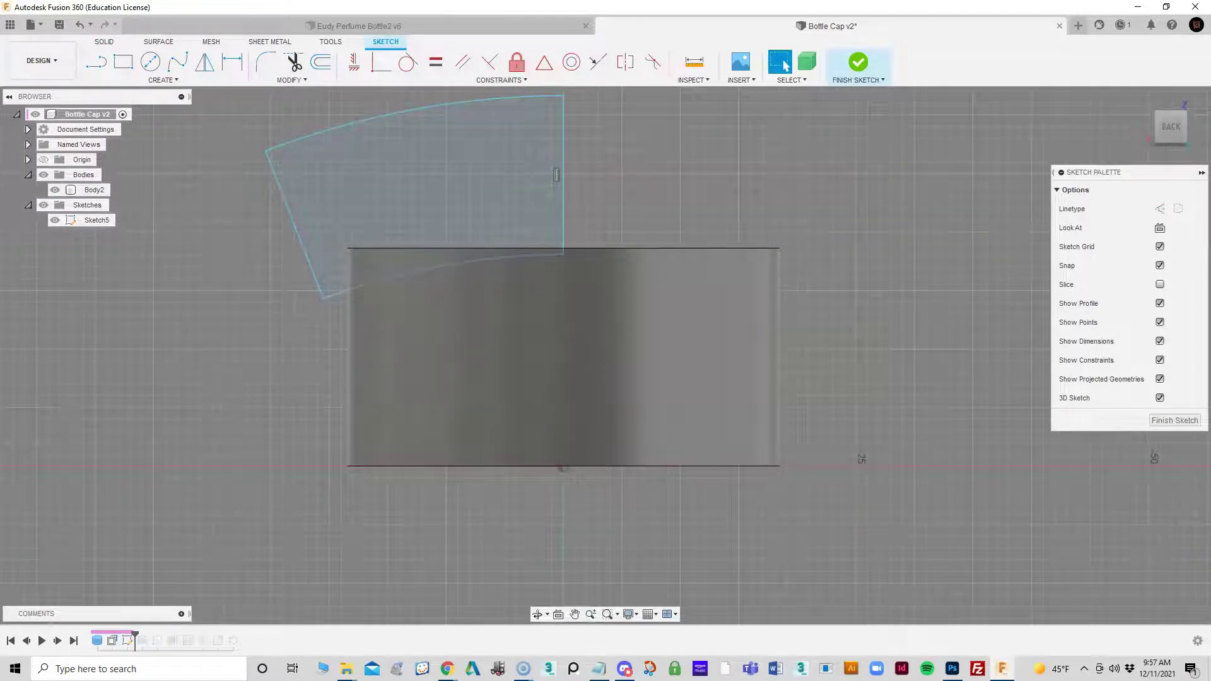
Sketch a three-point arc about 44 mm wide that bows upward across the cap body, below the existing profile
click(162, 80)
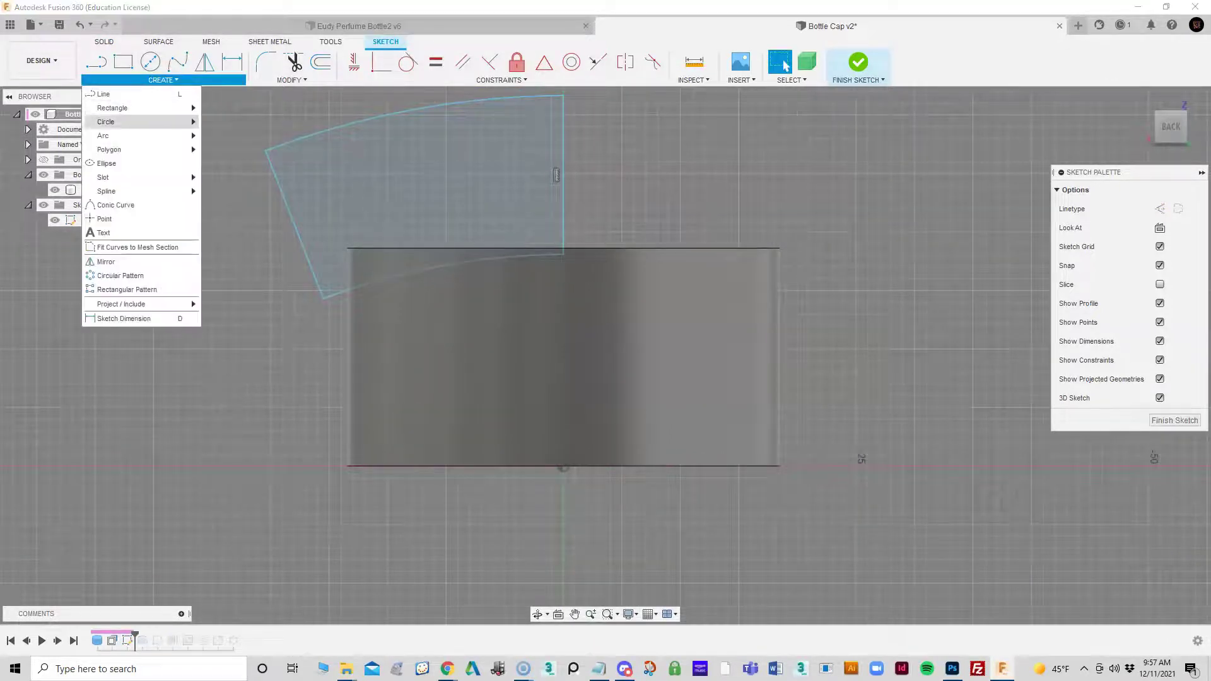
mouse_move(126, 136)
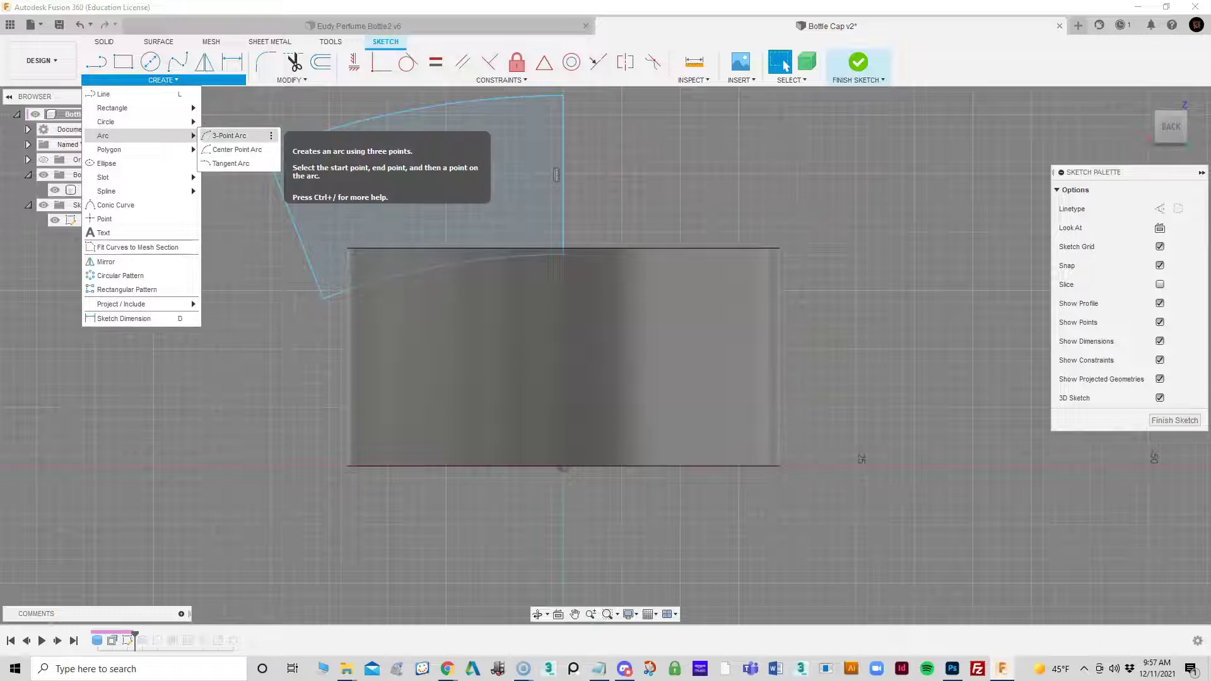
click(229, 136)
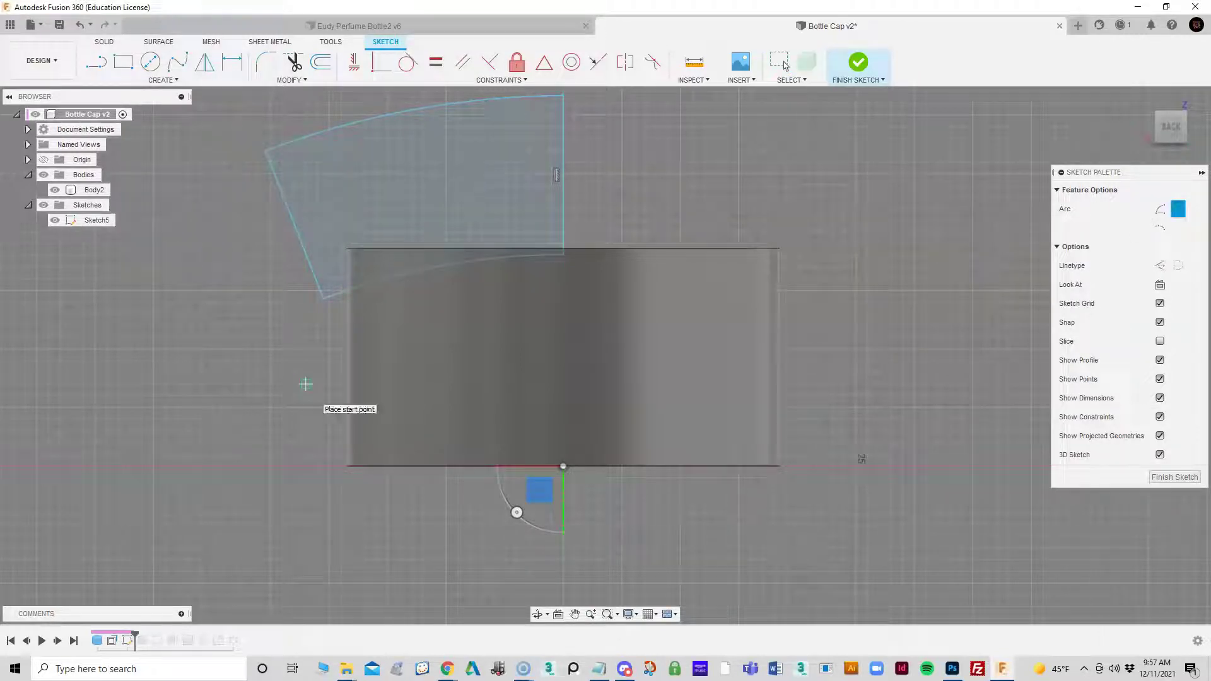
click(409, 384)
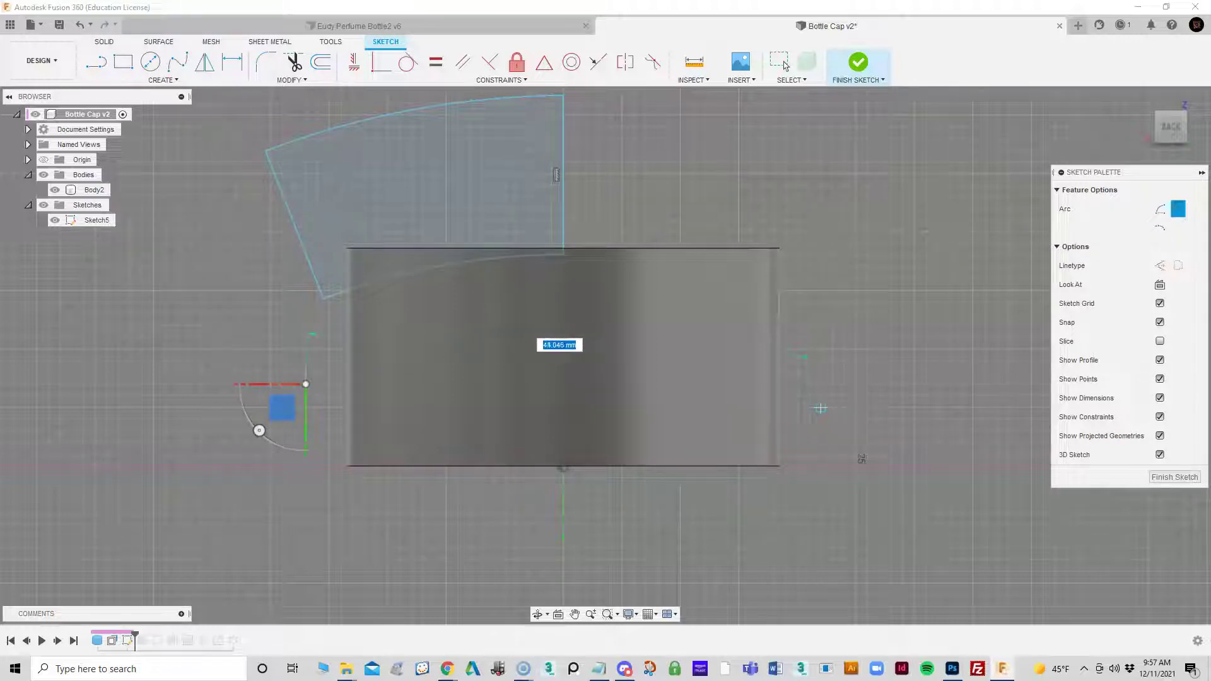
click(820, 396)
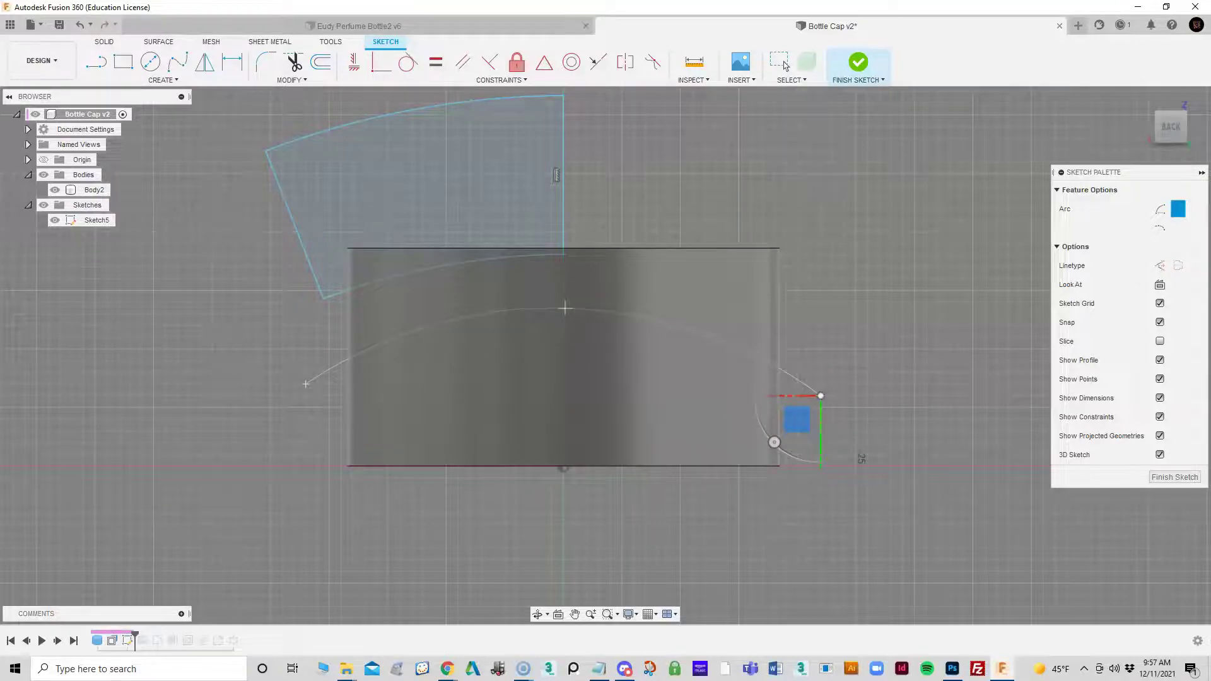
click(565, 308)
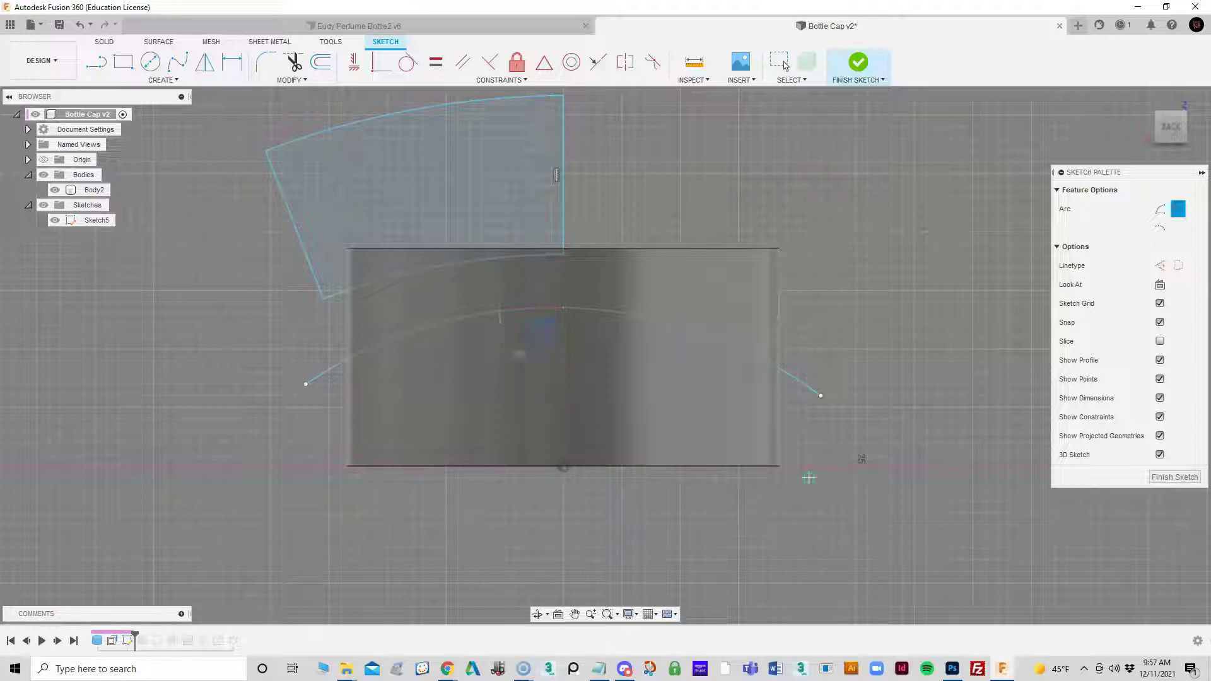
key(Escape)
right_click(875, 366)
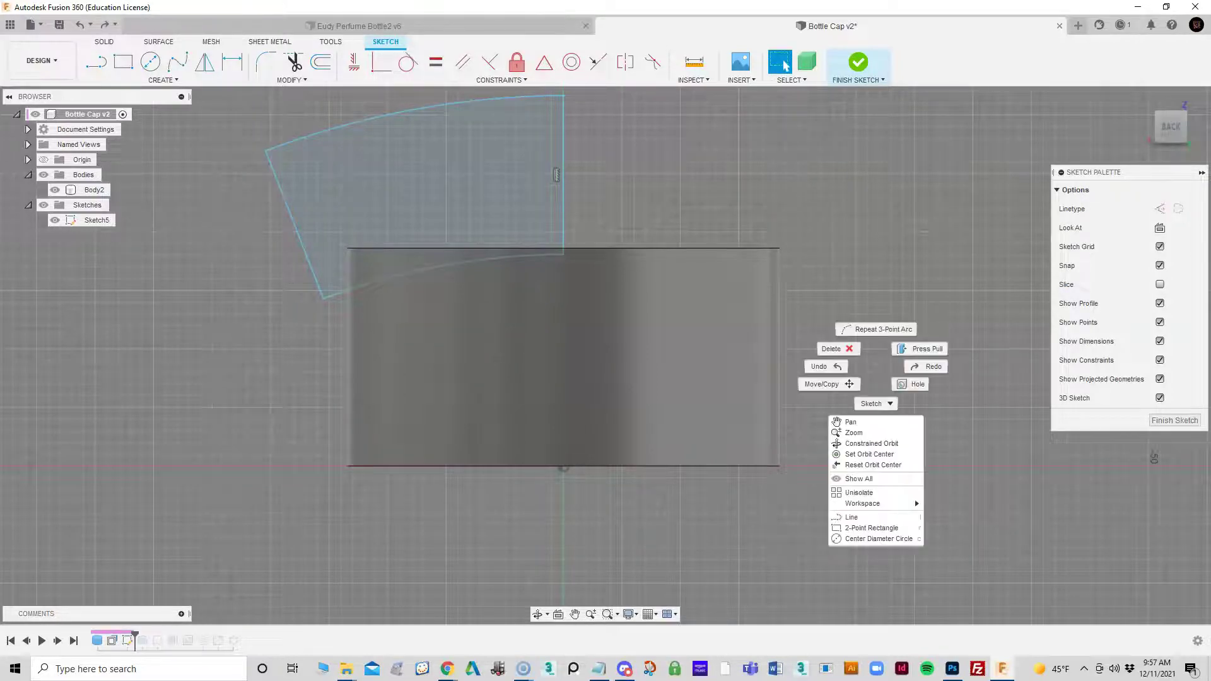
key(Escape)
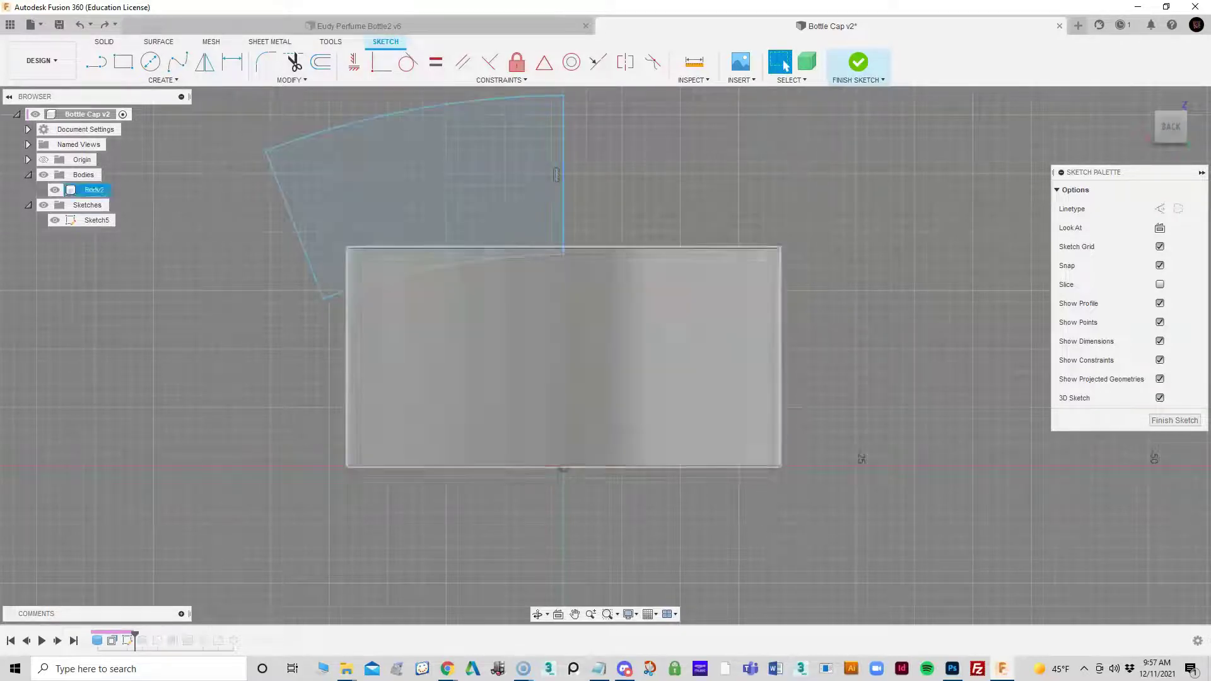
click(104, 25)
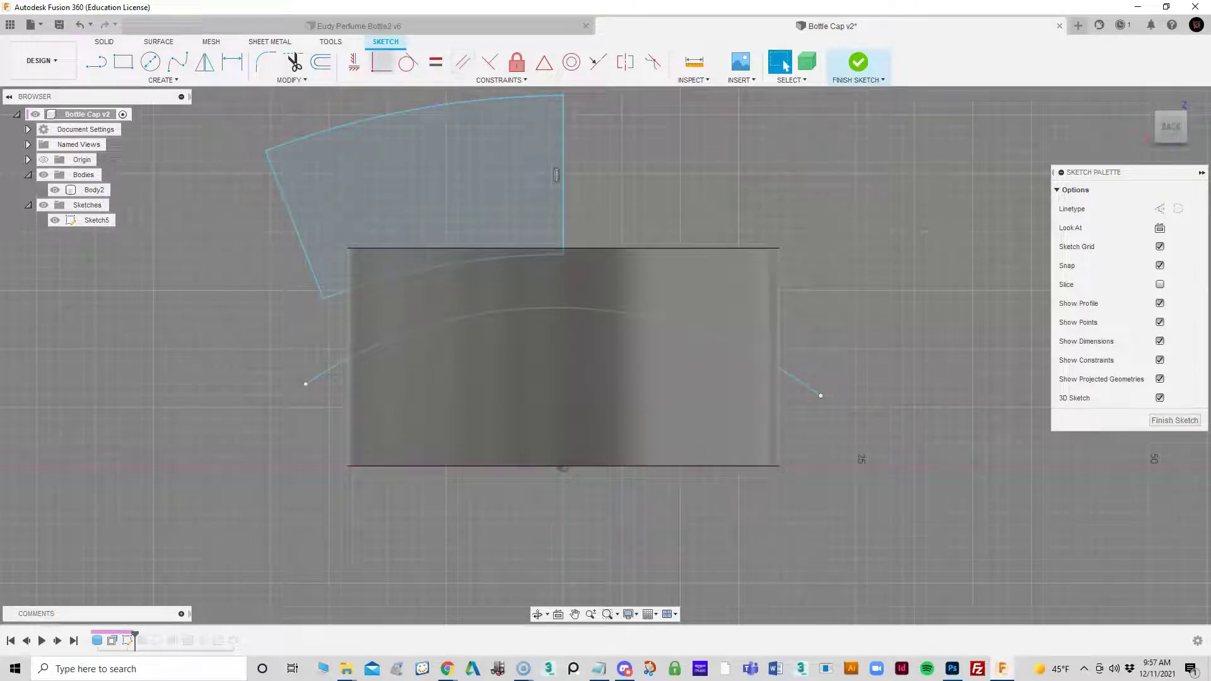
key(o)
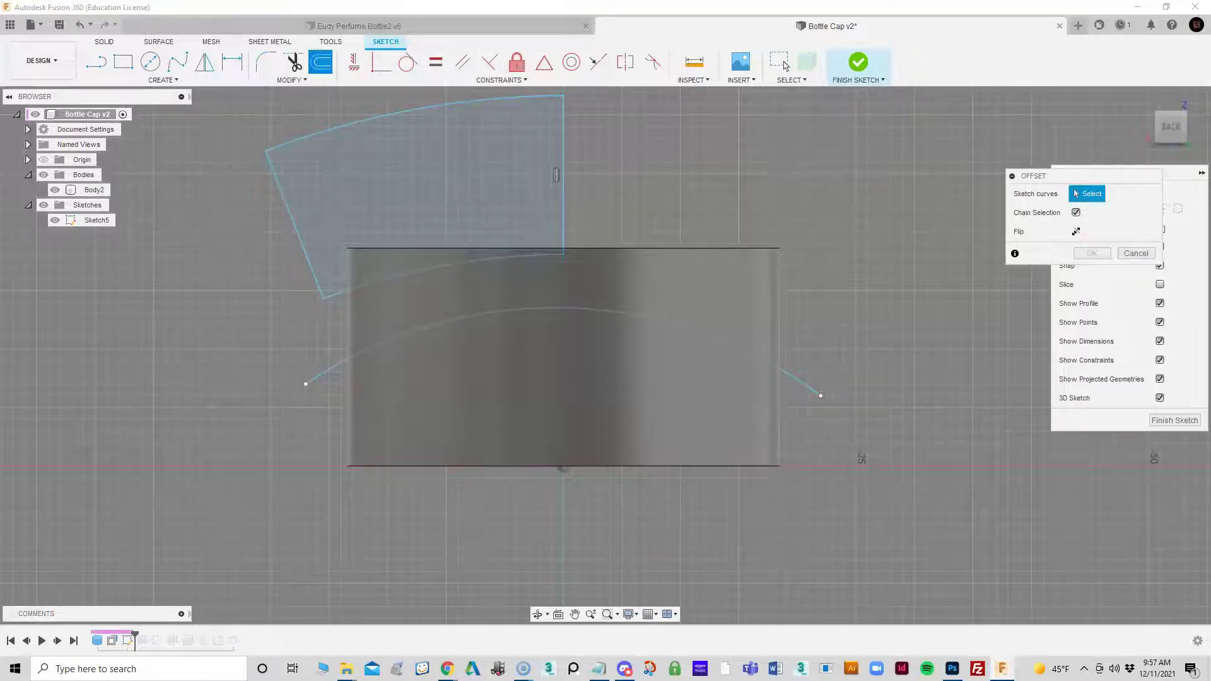
click(806, 371)
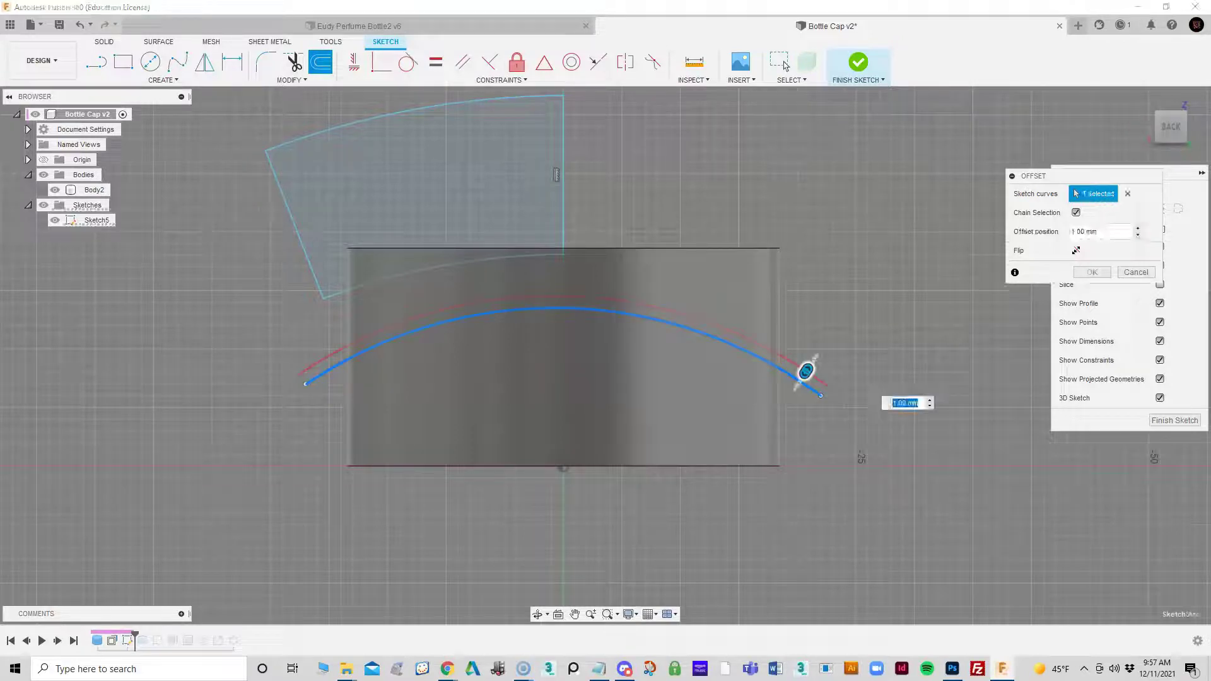
drag(806, 370, 906, 217)
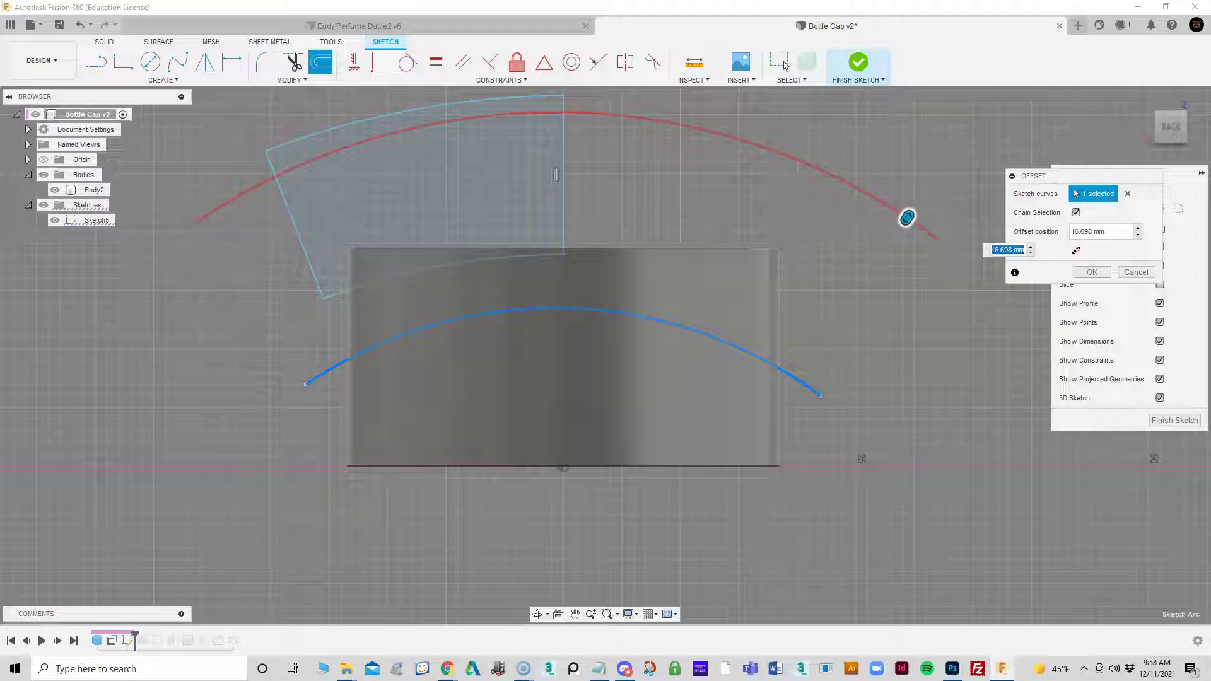
click(785, 64)
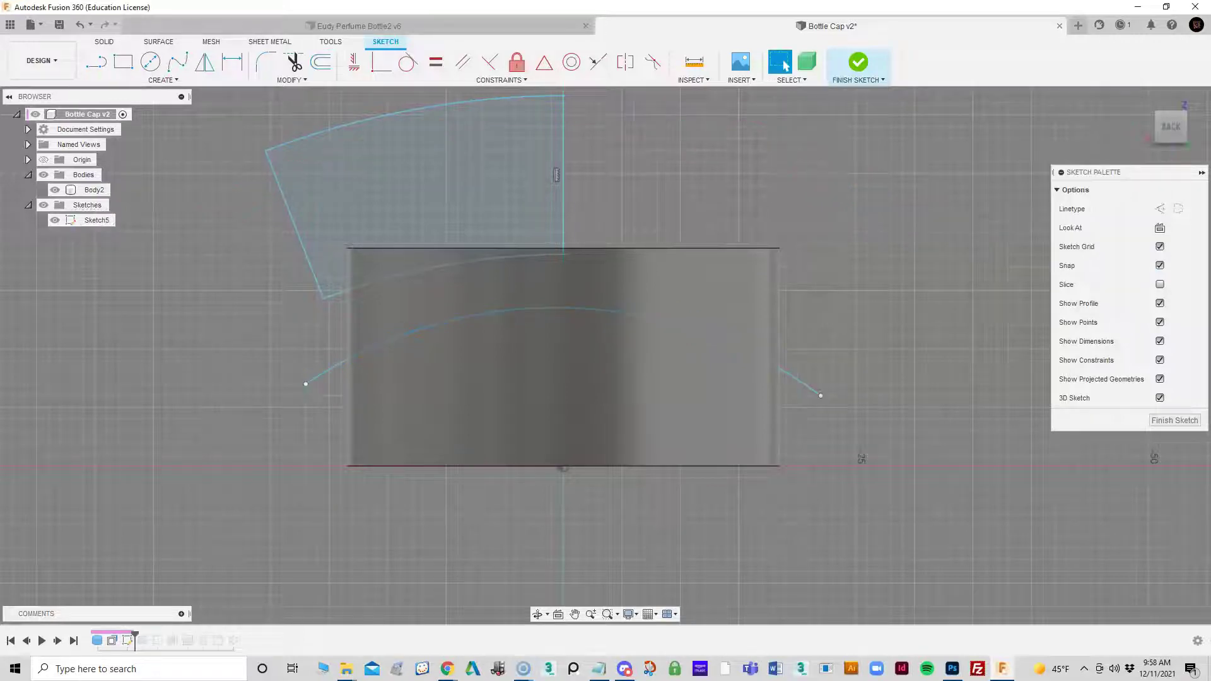
Move the newly drawn arc straight down about 16.56 mm so it sits below the cap body
click(555, 307)
right_click(782, 372)
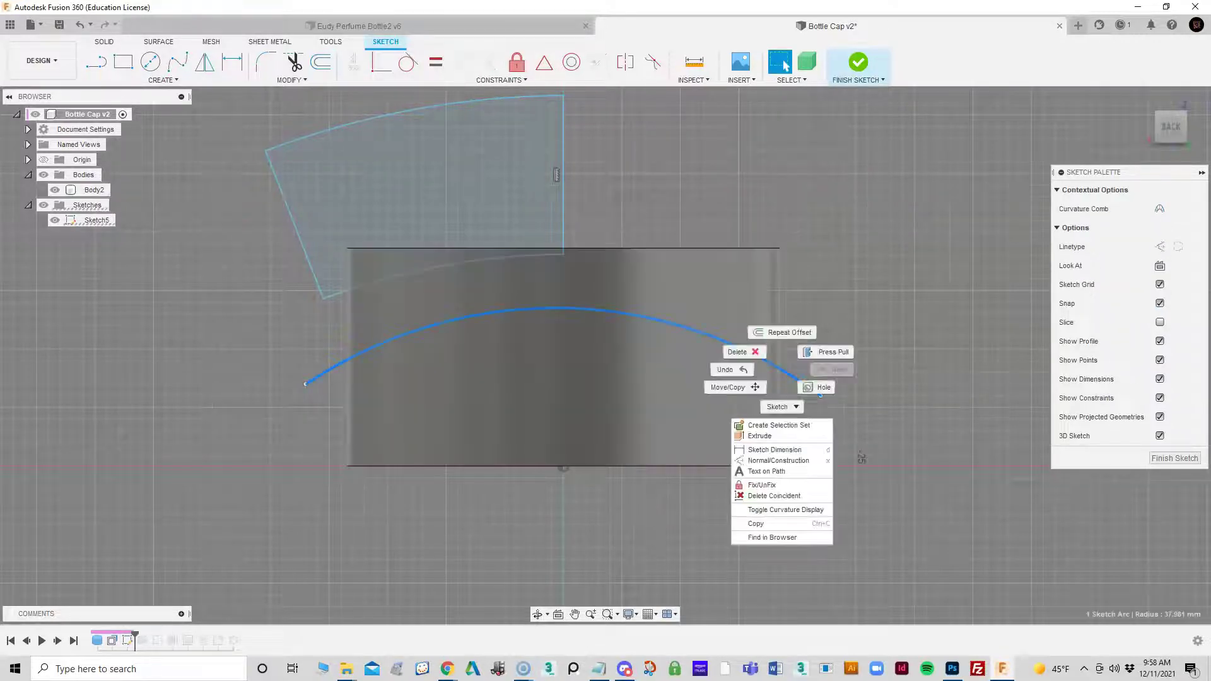
click(734, 387)
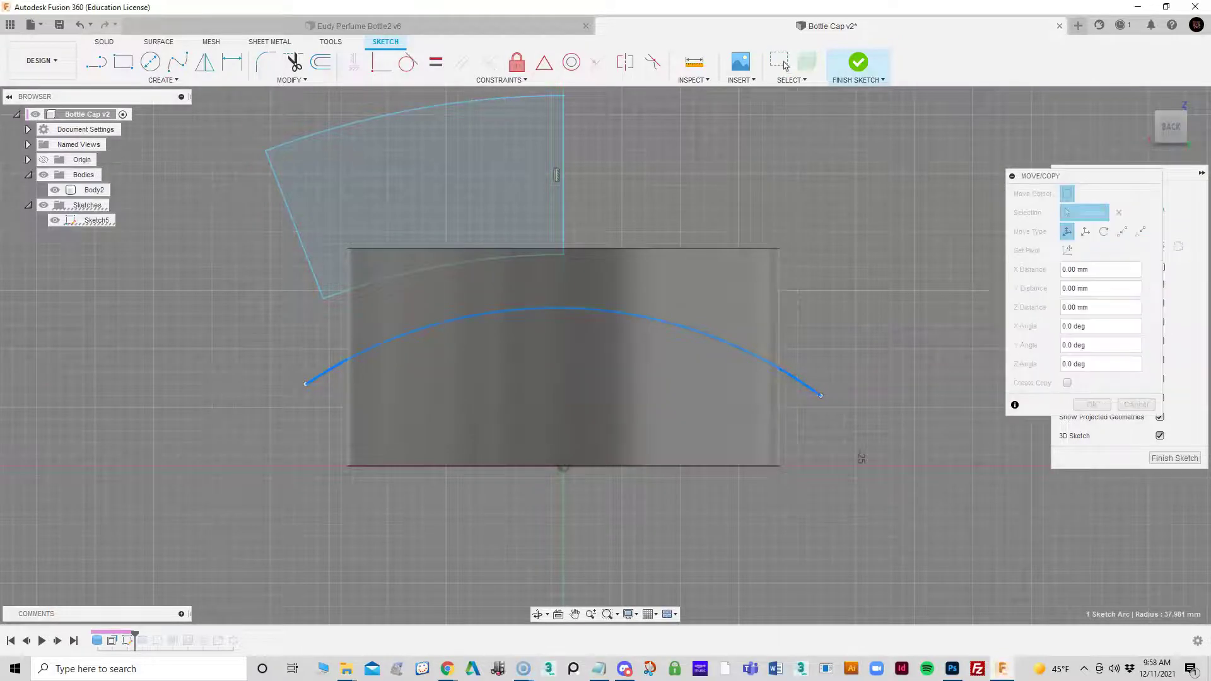
middle_drag(733, 387, 747, 308)
middle_drag(874, 377, 876, 348)
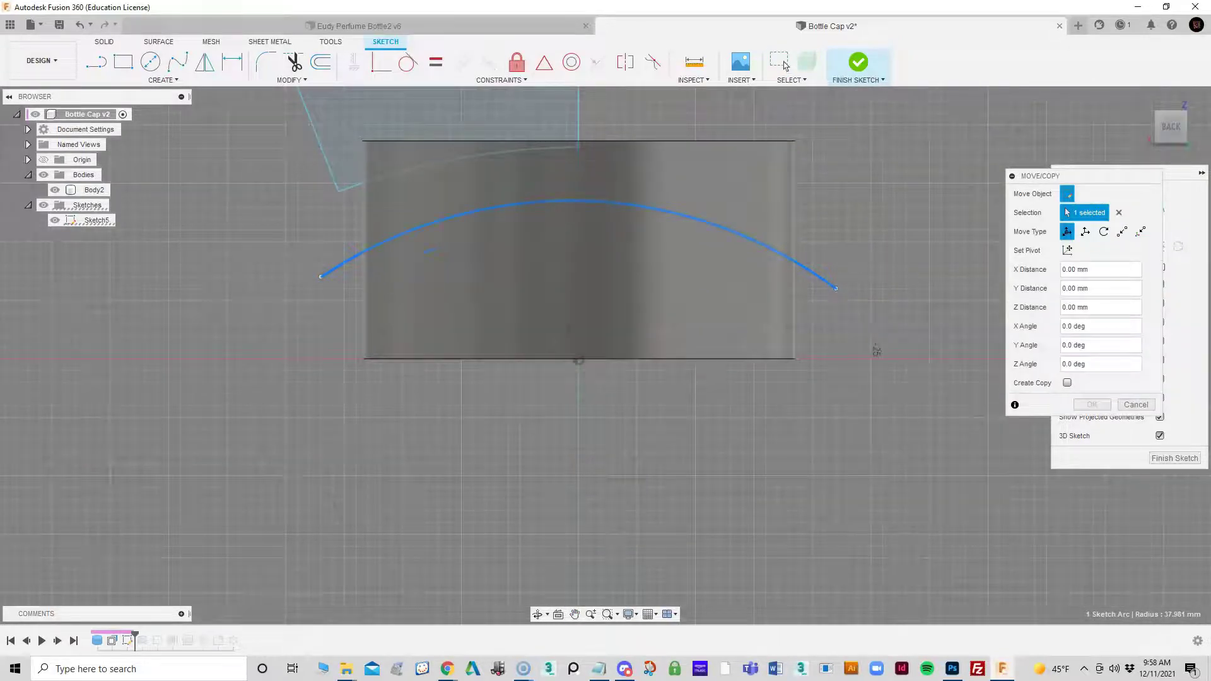
click(802, 265)
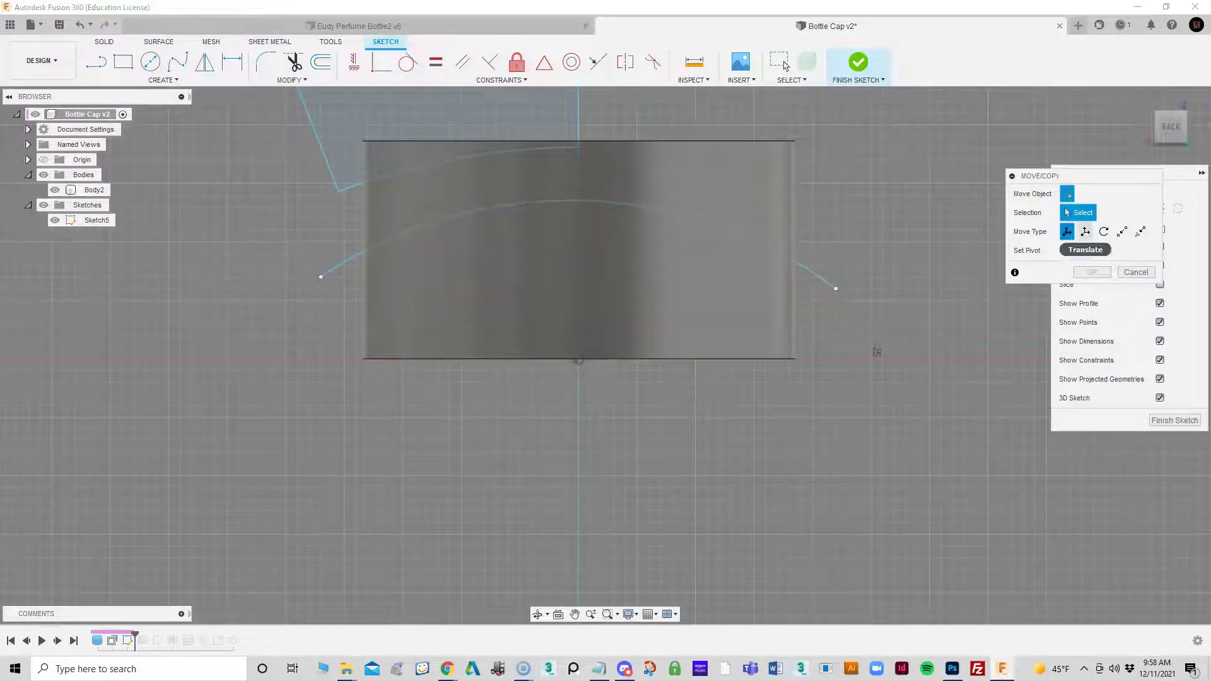
click(1084, 231)
middle_drag(578, 252, 573, 317)
middle_drag(870, 415, 859, 458)
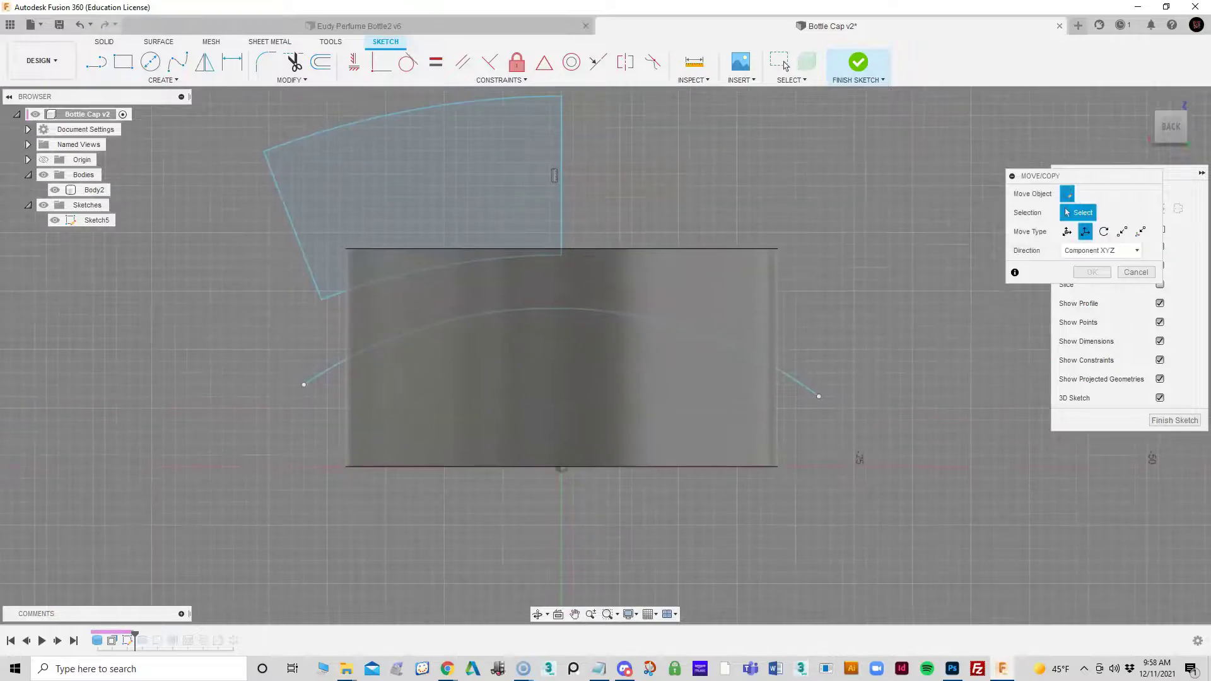
scroll(833, 321, down, 1)
click(797, 367)
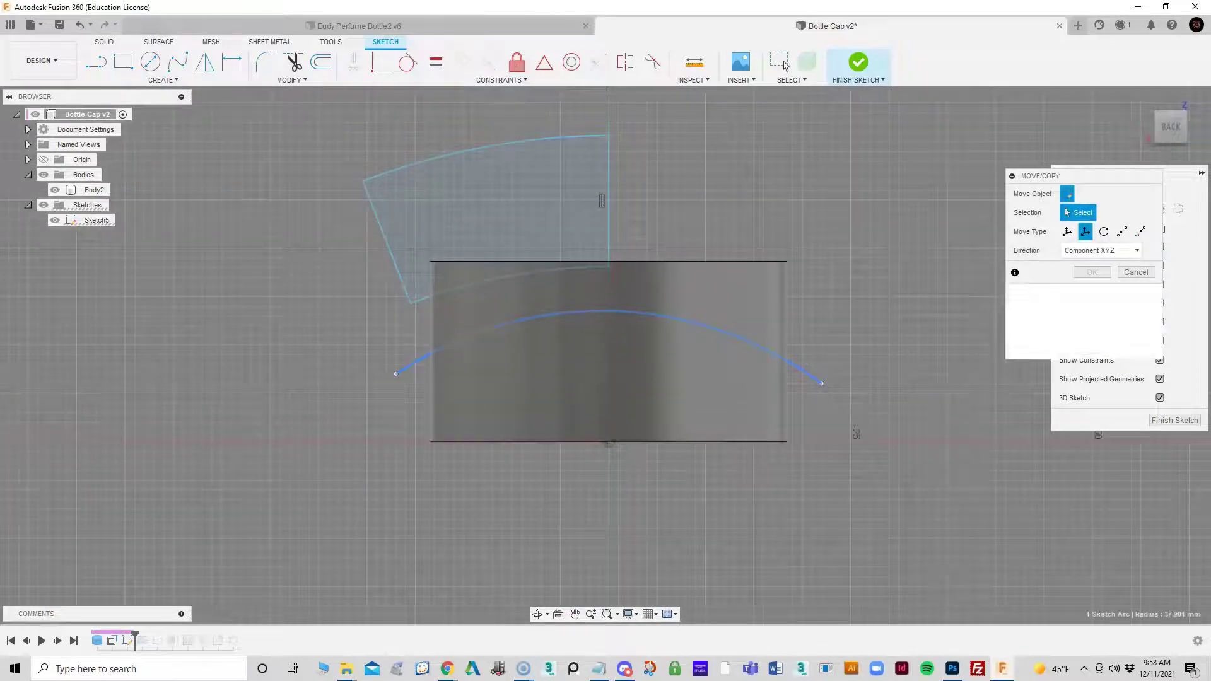
drag(611, 347, 611, 508)
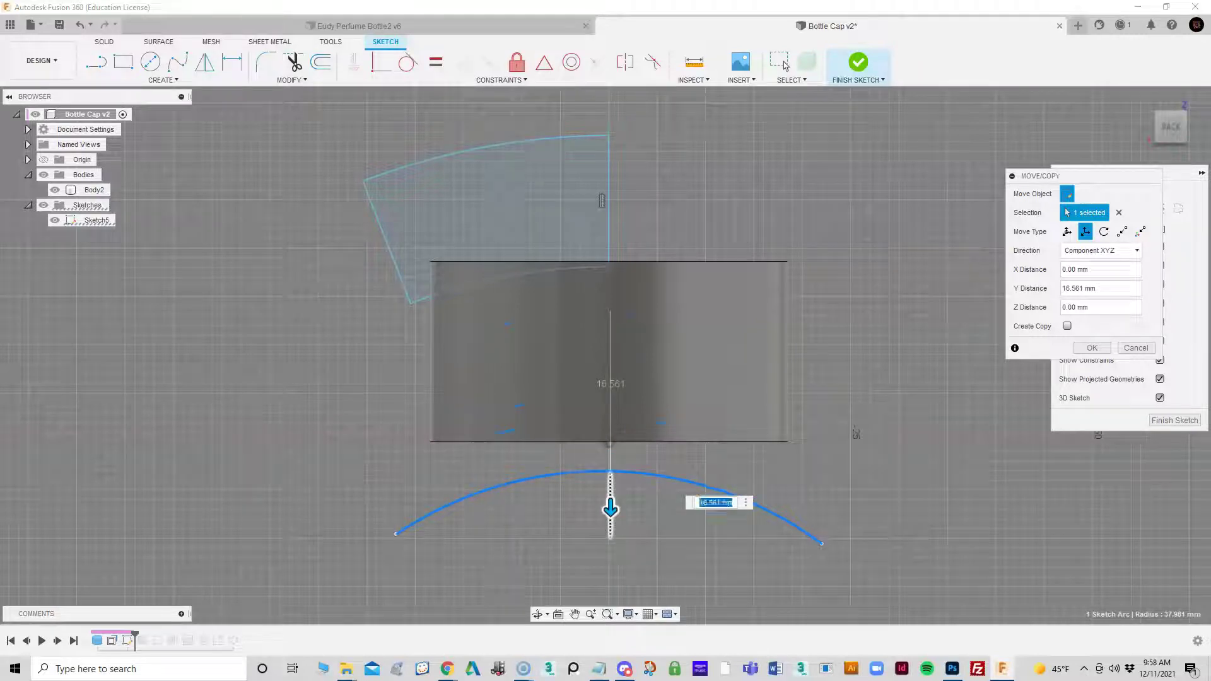
key(Return)
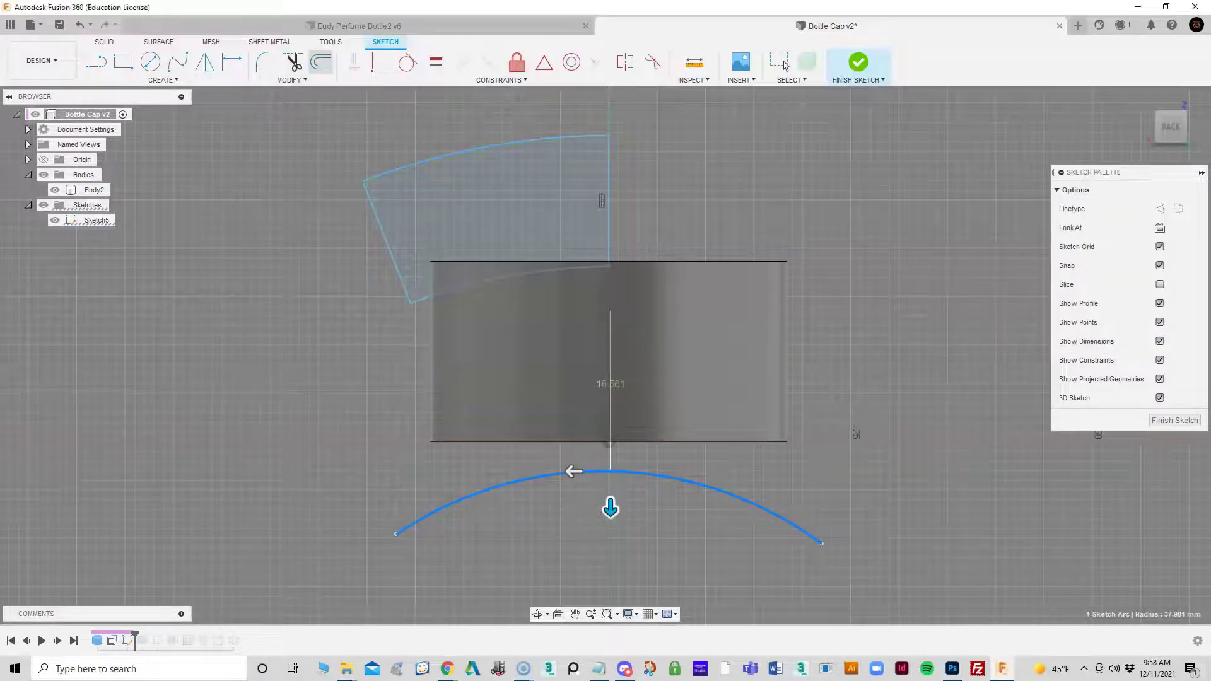
Offset the moved arc upward by about 15.9 mm to create a parallel upper arc
key(o)
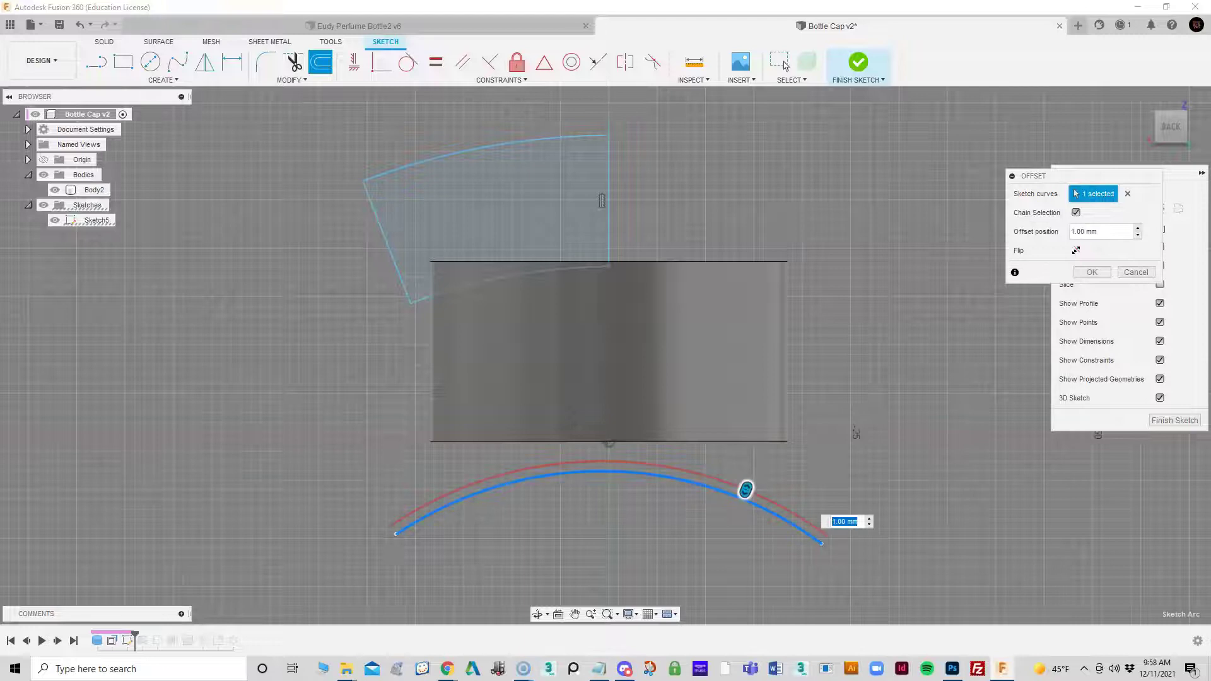
drag(796, 366, 801, 356)
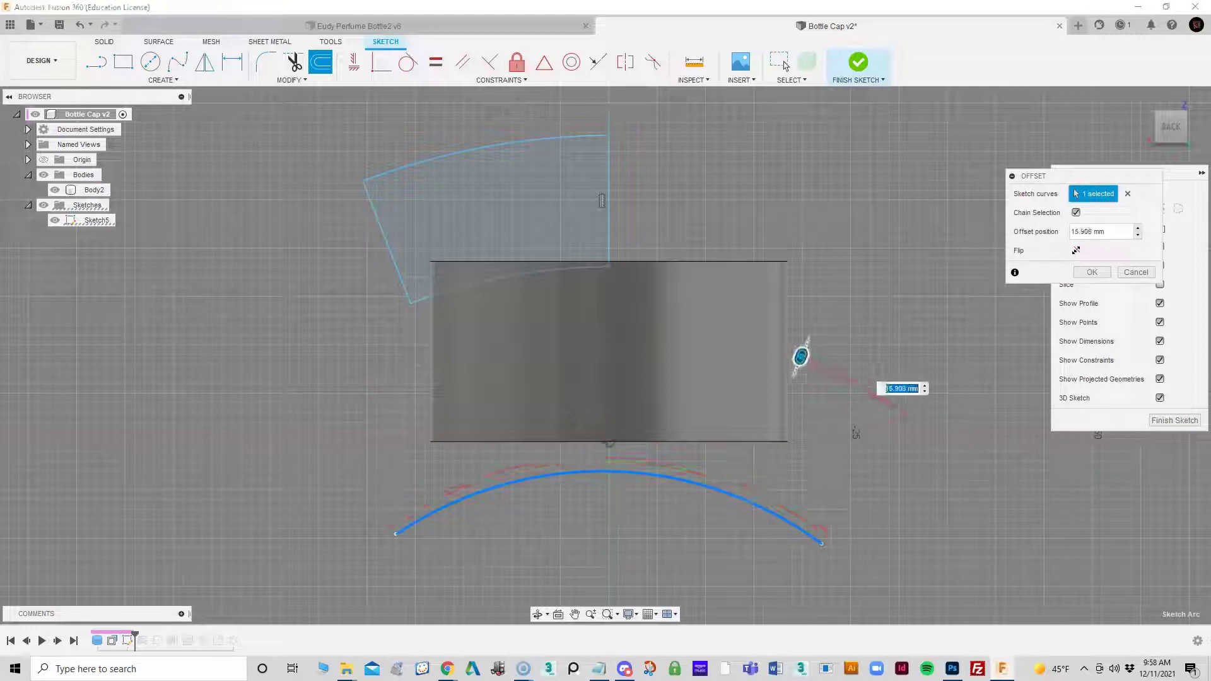
key(Return)
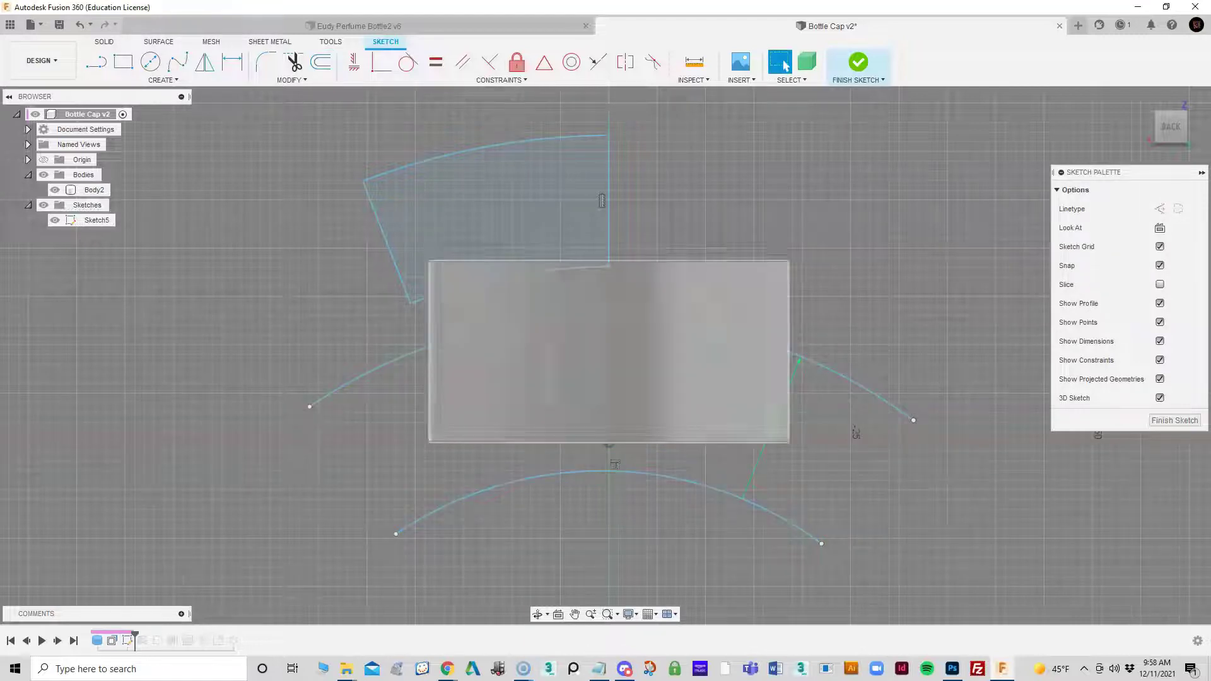
Draw a vertical line along the cap's center axis, crossing both arcs and extending past each one
key(l)
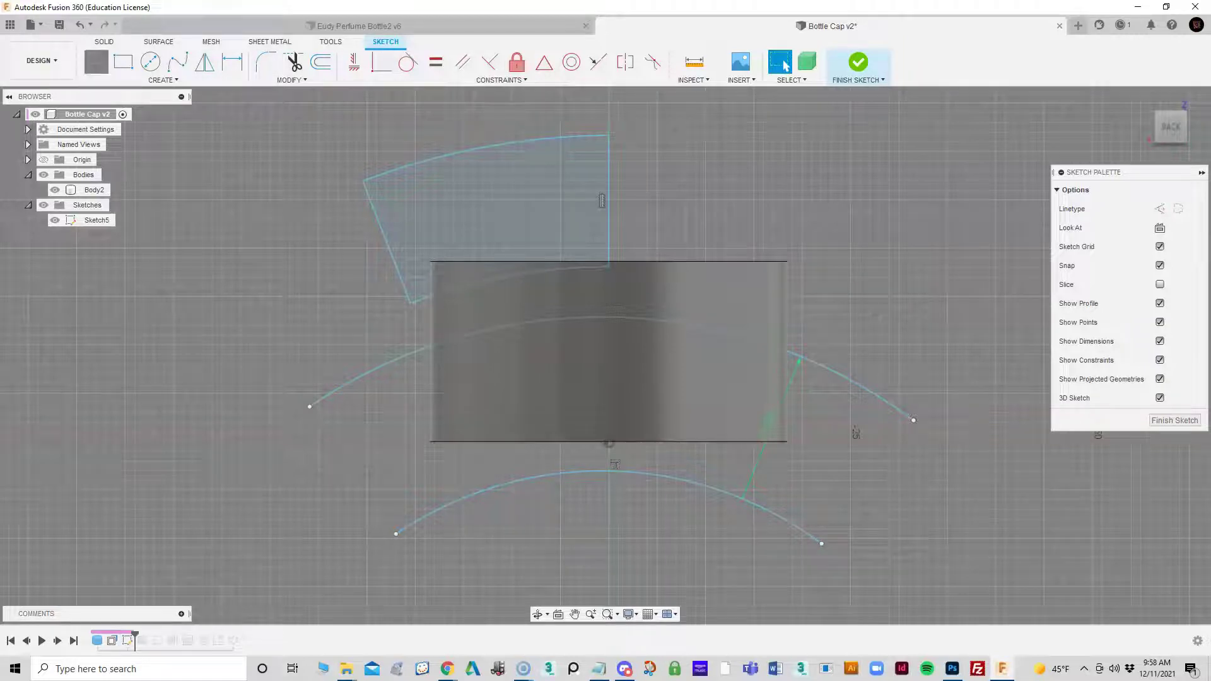
click(608, 286)
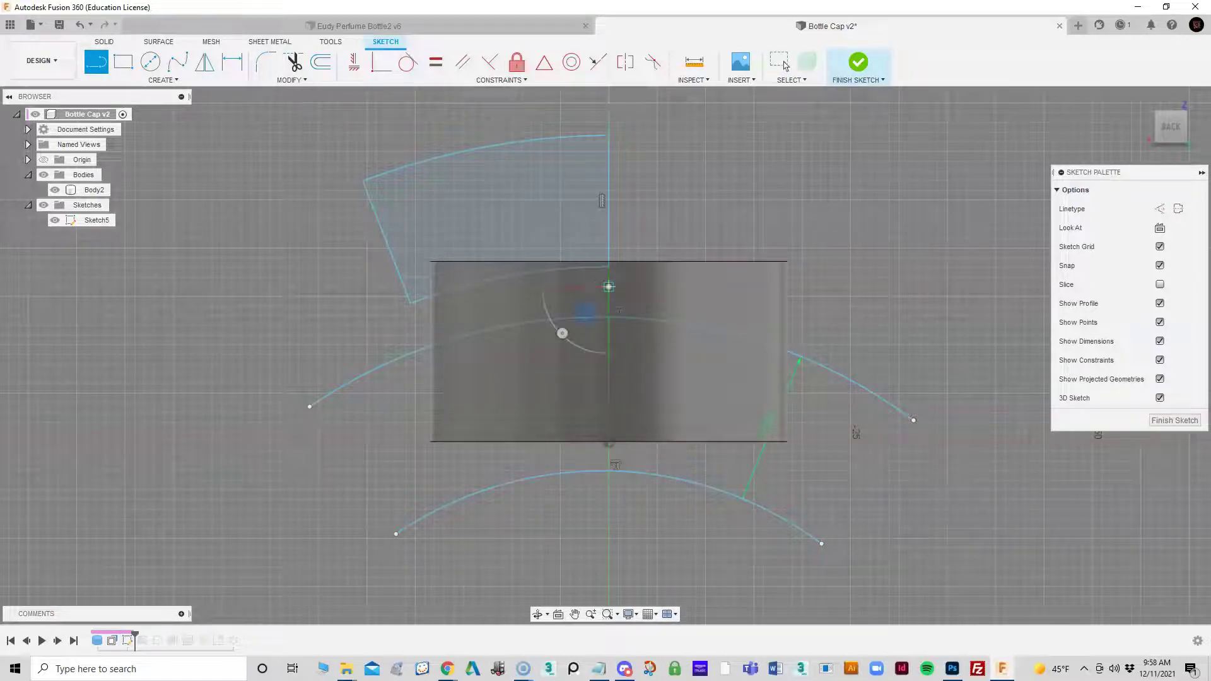
click(609, 509)
right_click(609, 509)
click(647, 510)
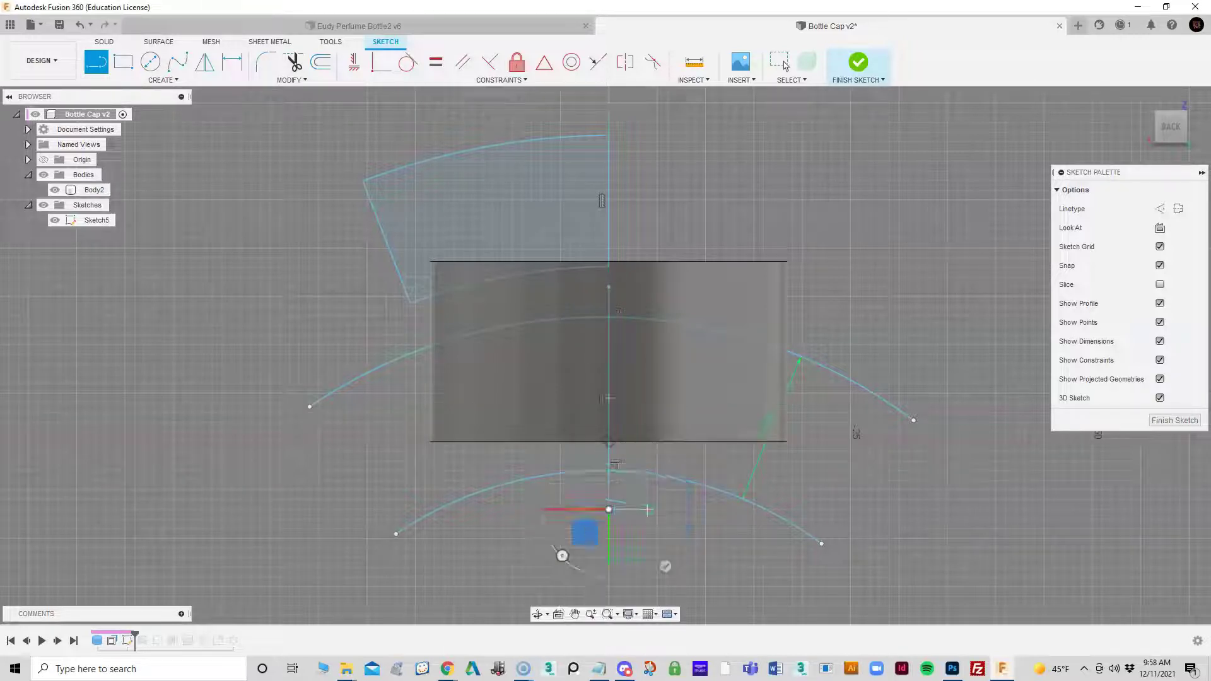
key(Escape)
Trim away the right halves of both arcs and the center line's ends that overhang the arcs
click(294, 61)
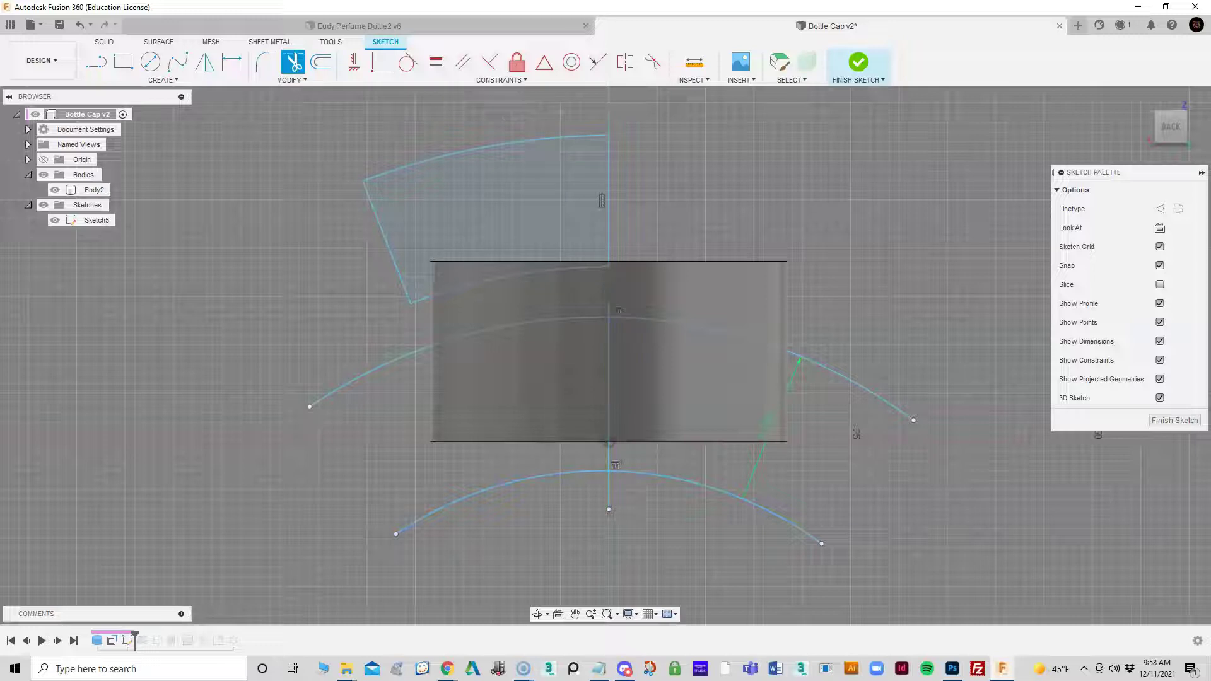
click(852, 381)
click(776, 514)
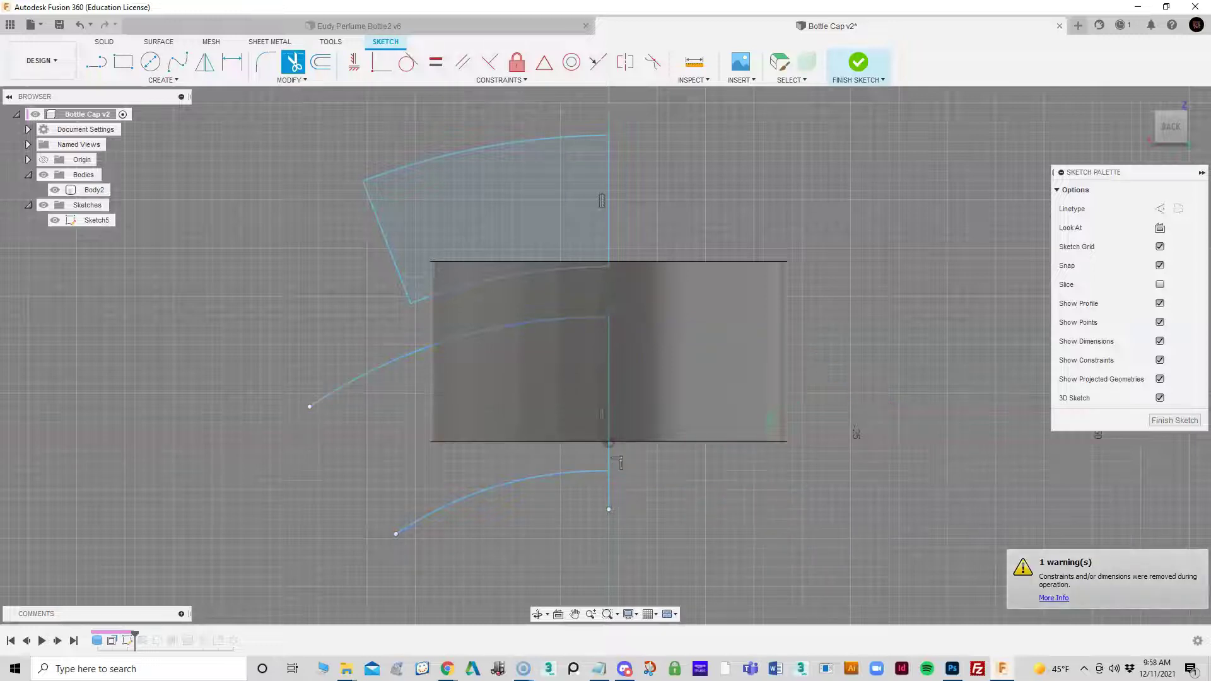
click(609, 463)
Draw a line joining the left ends of the upper and lower arcs
key(l)
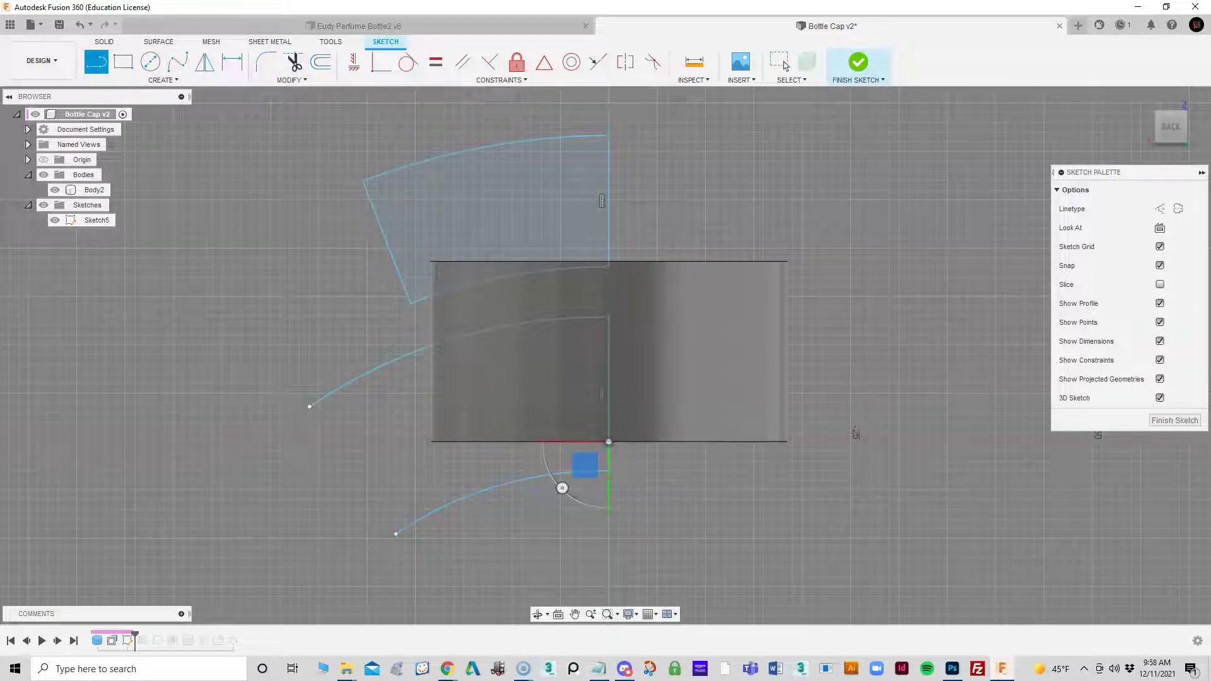
click(310, 413)
click(395, 534)
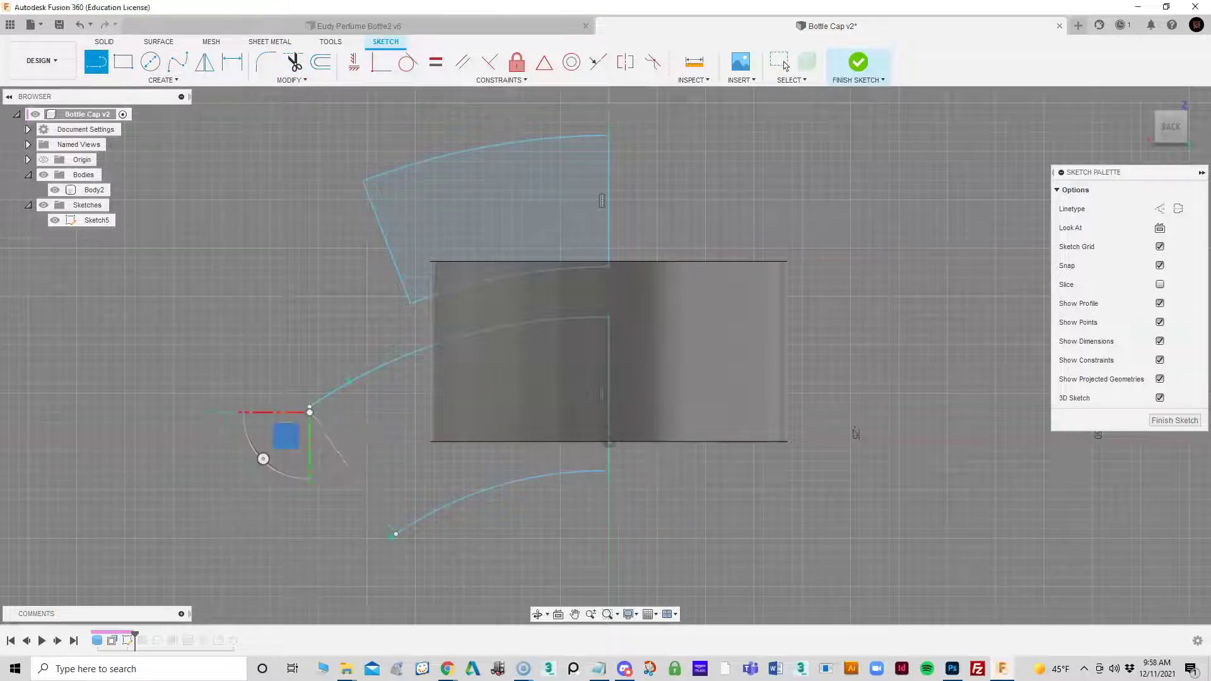
click(395, 533)
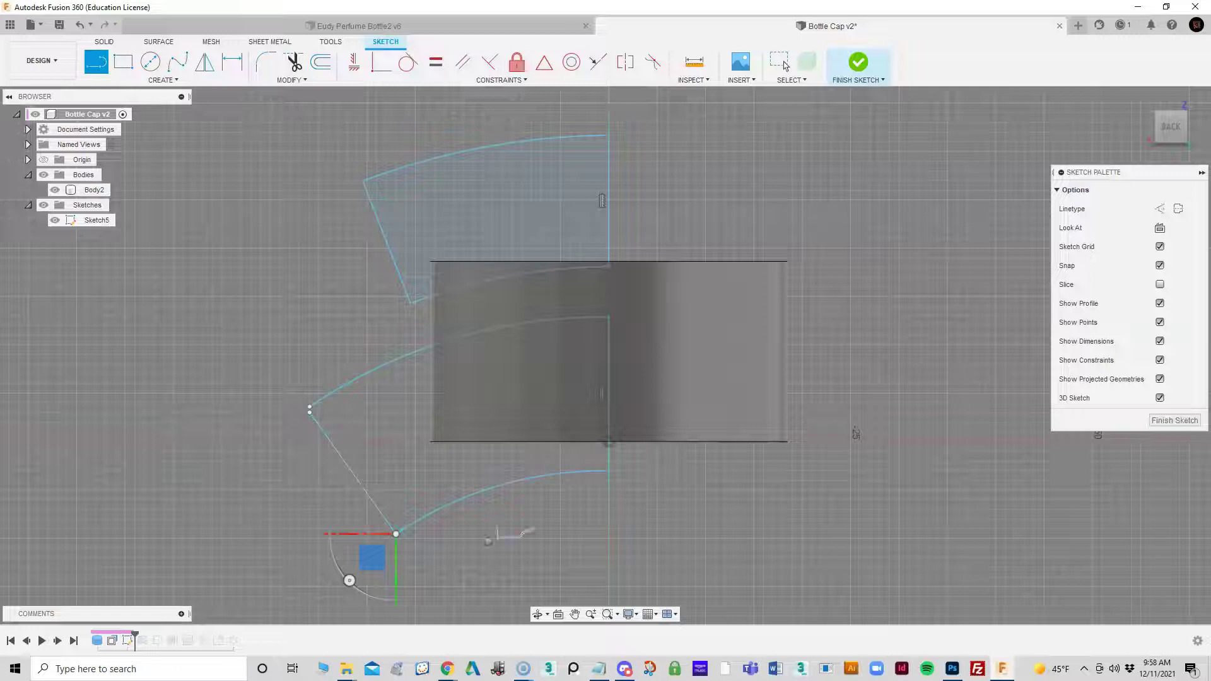
right_click(498, 533)
key(Escape)
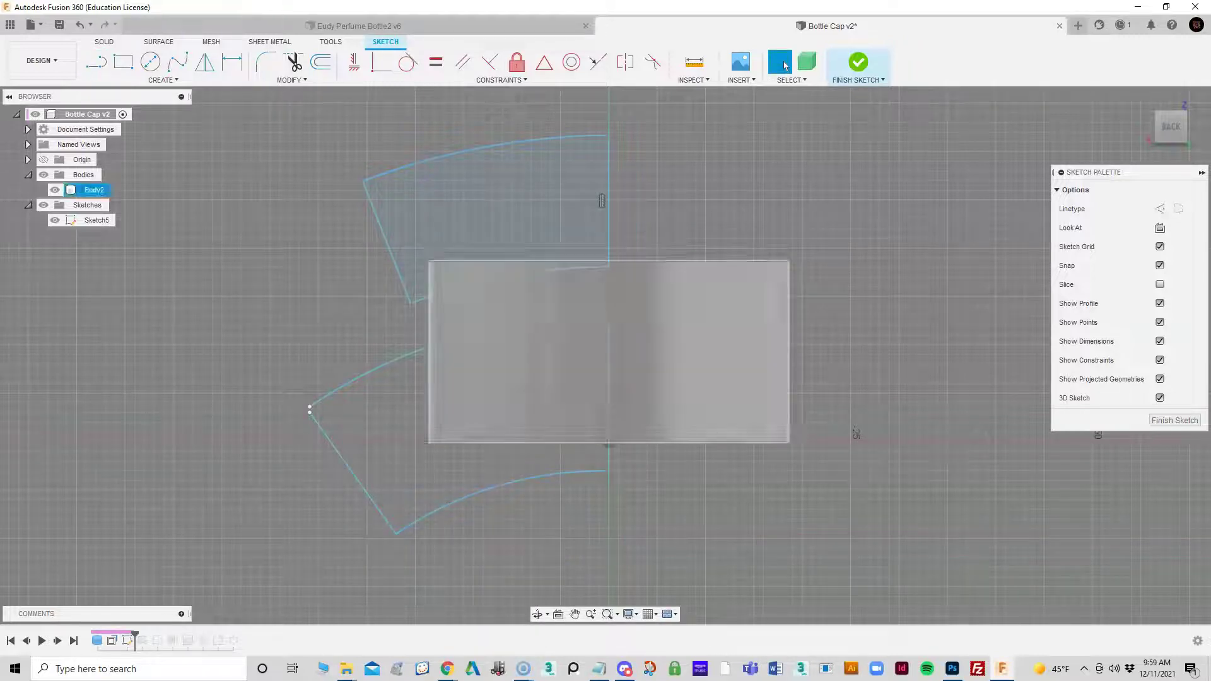
Delete the entire practice profile of connected arcs and lines below the original profile
double_click(368, 373)
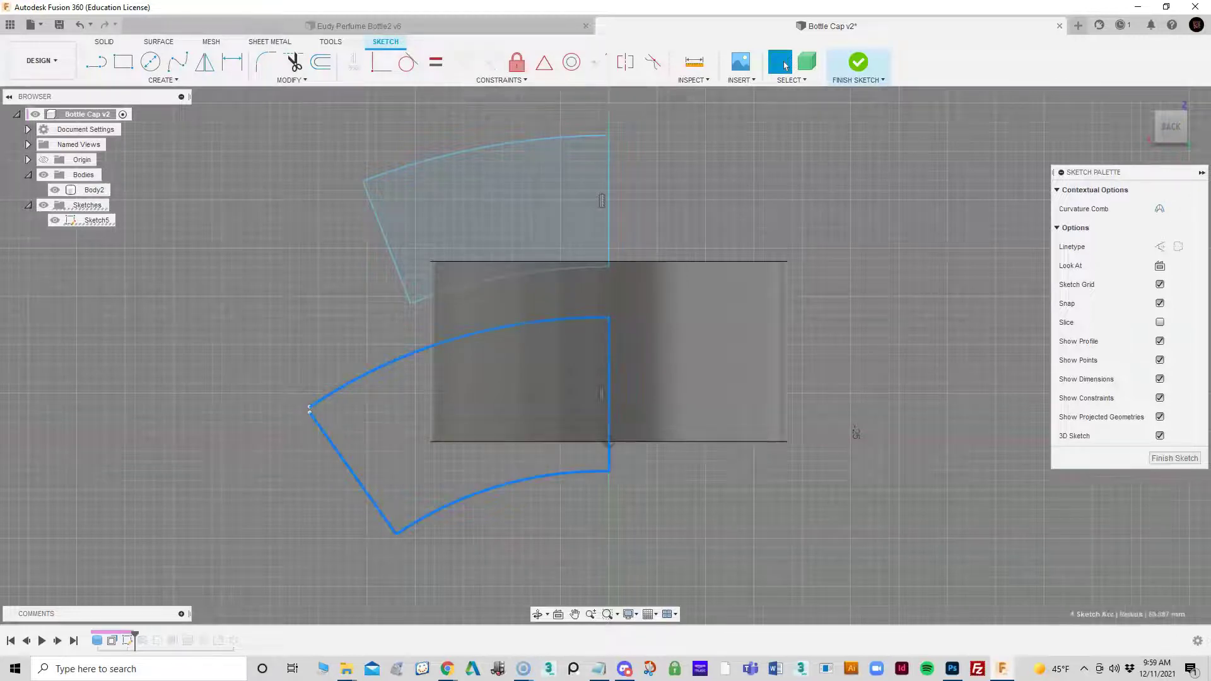
key(Delete)
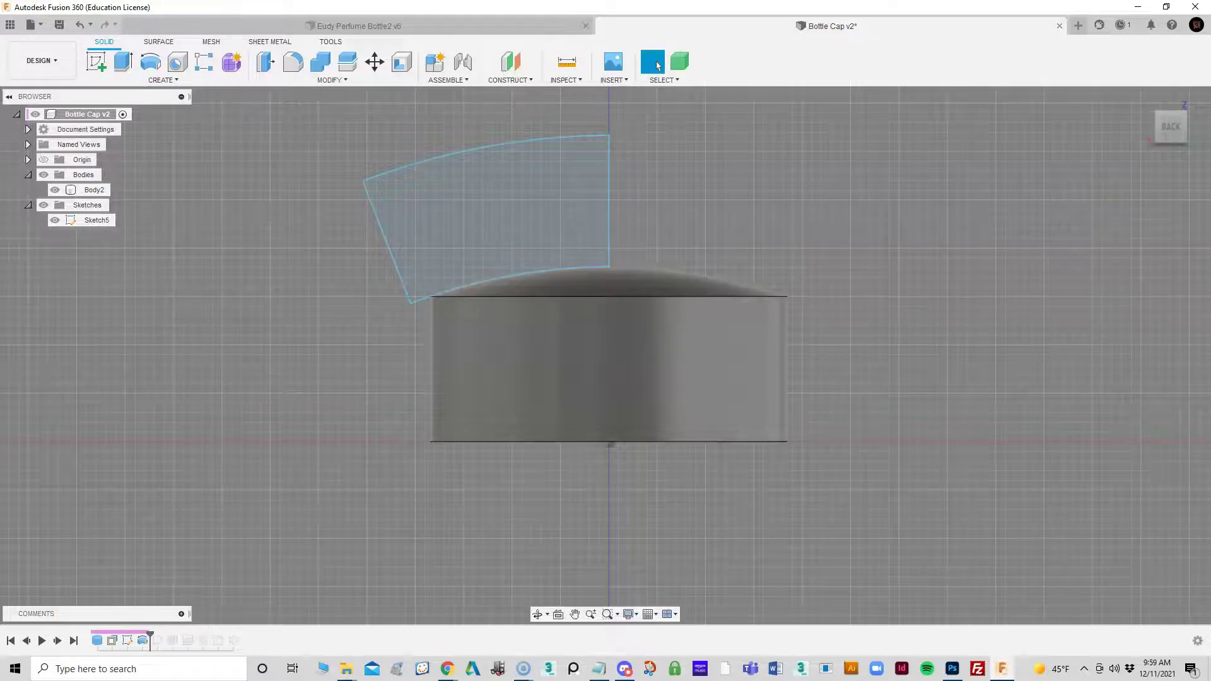
Open the Revolve feature that shapes the domed top for editing and examine its 360-degree cut preview
right_click(142, 640)
click(176, 513)
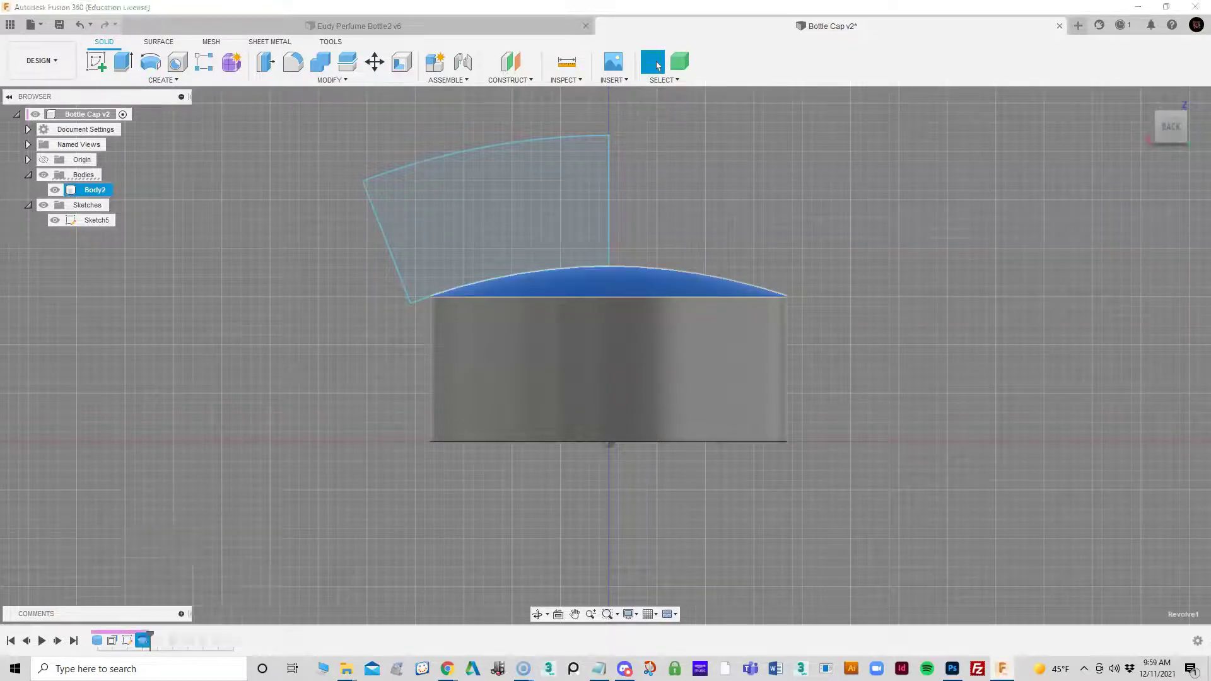
shift+middle_drag(606, 353, 656, 486)
middle_drag(605, 315, 611, 391)
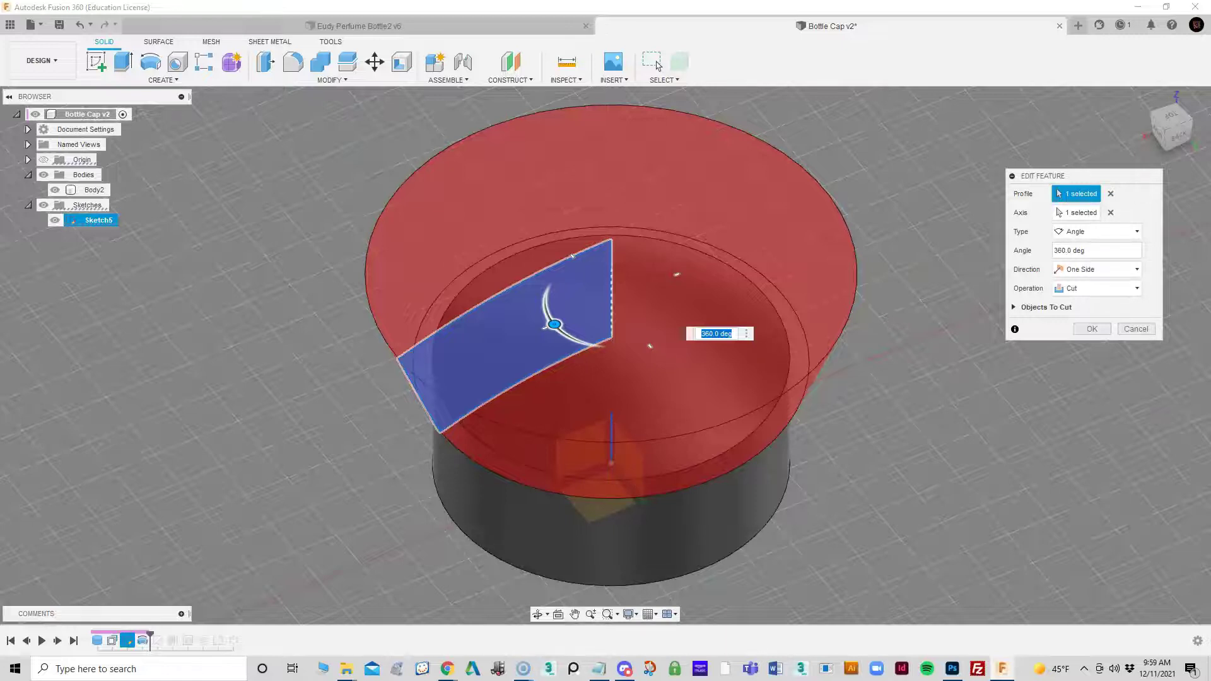
shift+middle_drag(606, 315, 607, 281)
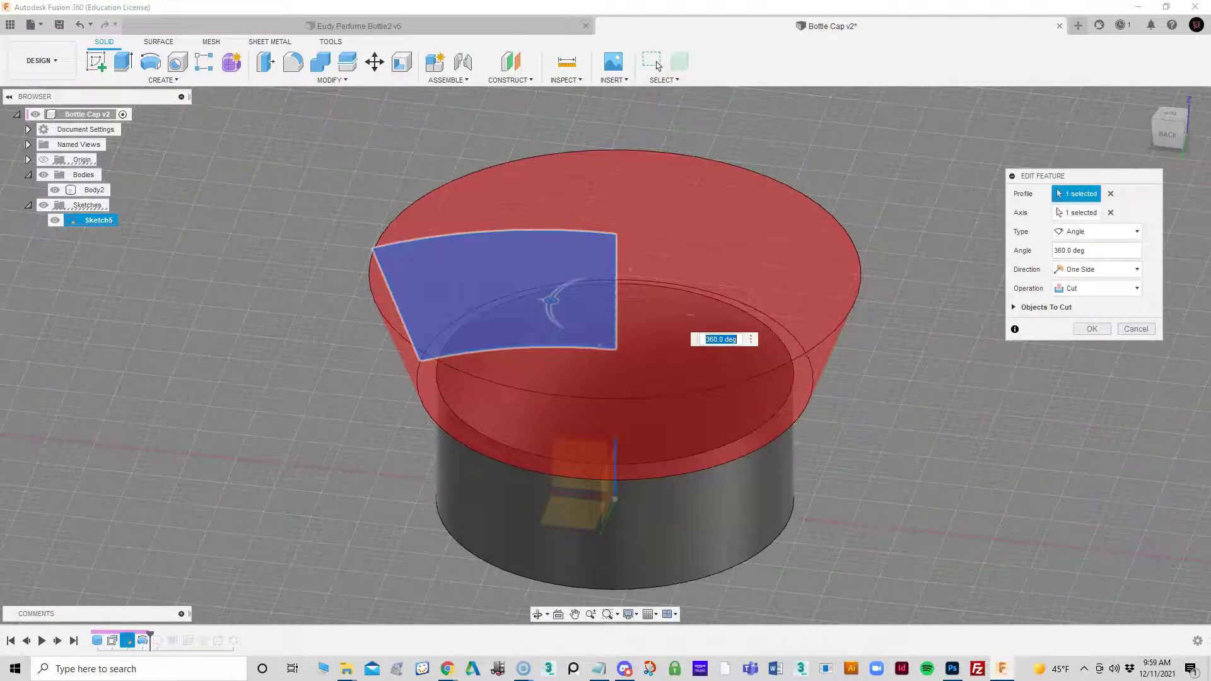
Set the revolve's operation to New Body and inspect the revolved solid from above and below
click(1096, 288)
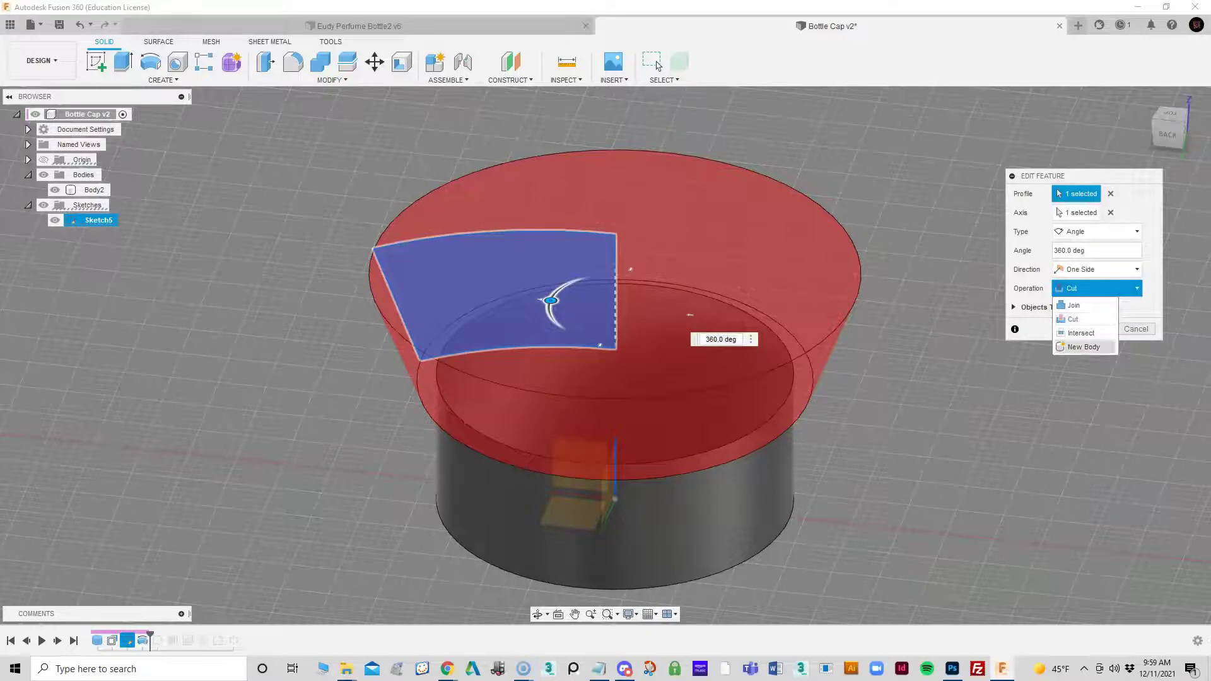
click(1083, 347)
mouse_move(605, 315)
shift+middle_down()
mouse_move(605, 202)
mouse_move(605, 309)
shift+middle_up()
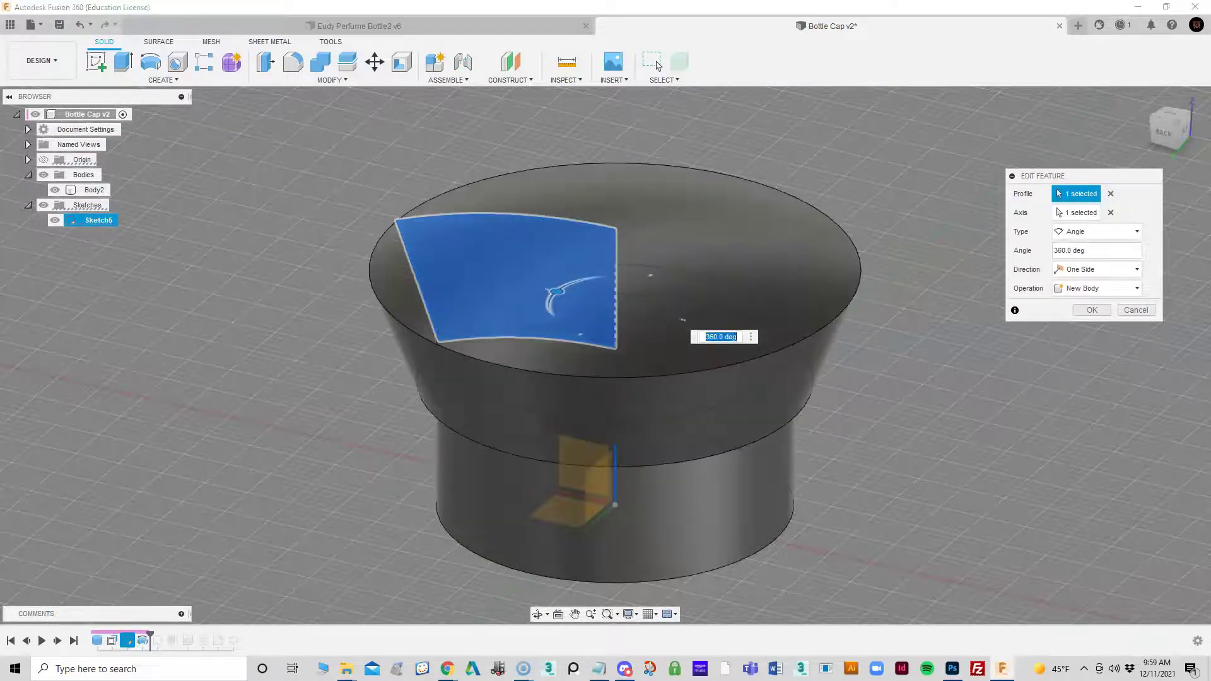
shift+middle_drag(606, 309, 605, 214)
shift+middle_drag(555, 268, 554, 320)
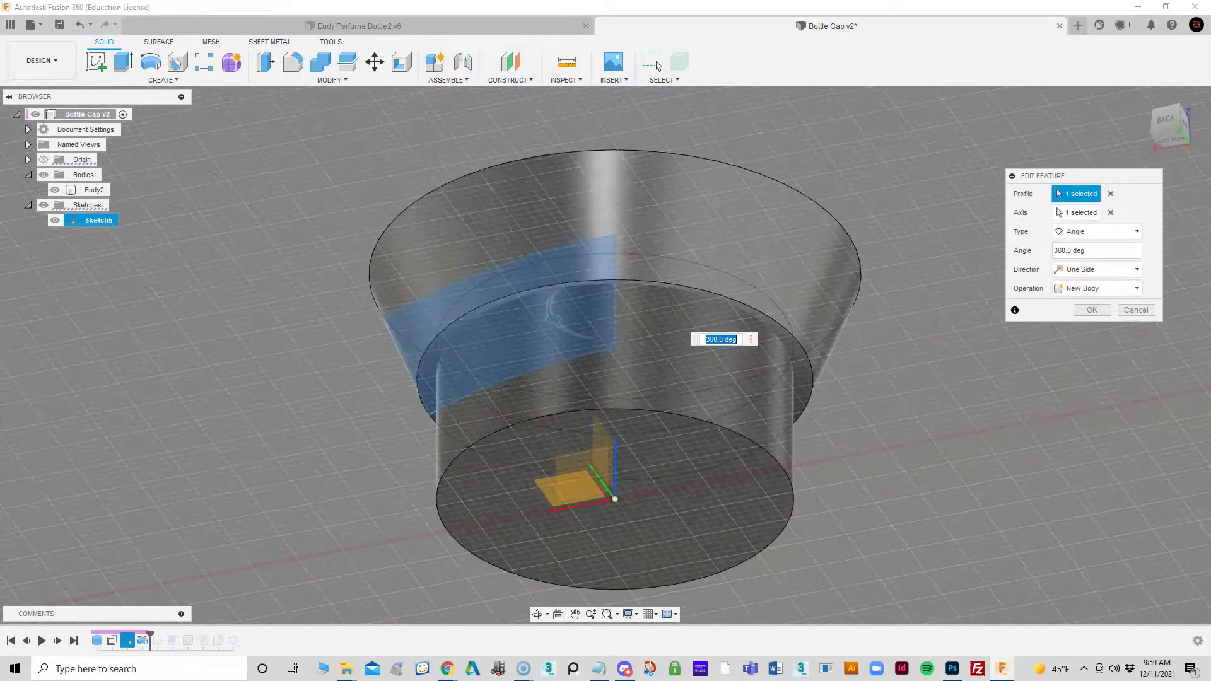
Turn off the layout grid and view the revolved solid from above on its left side
click(652, 614)
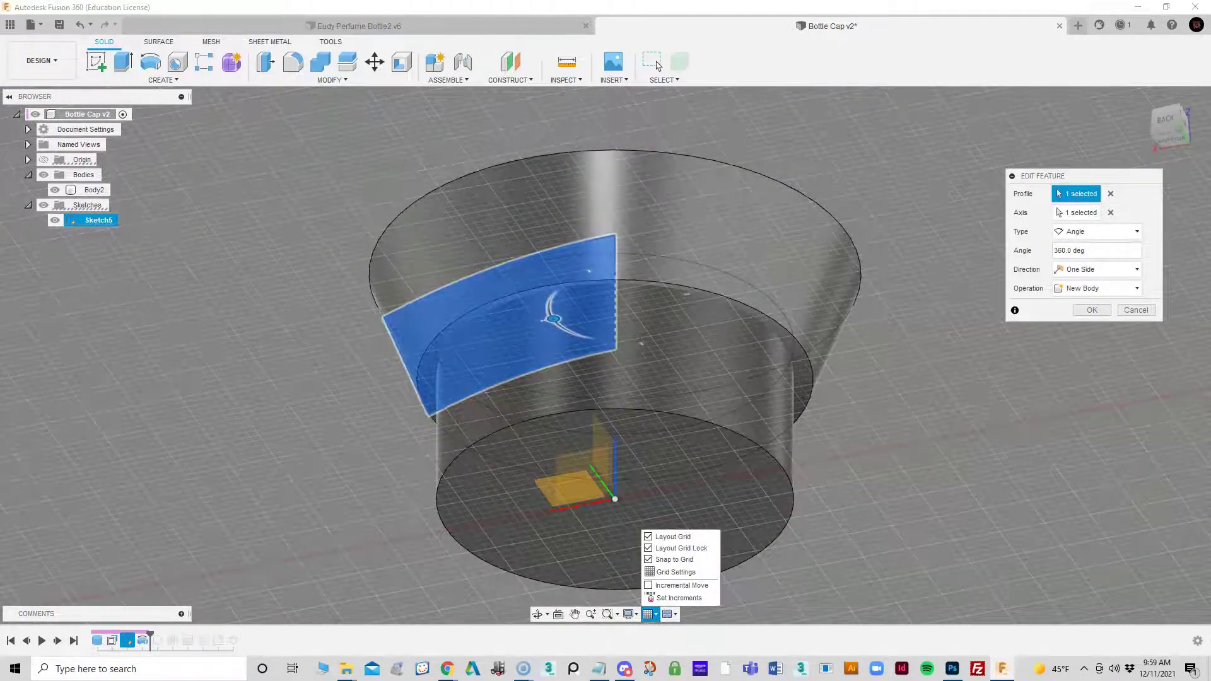
click(648, 536)
shift+middle_drag(555, 322, 463, 419)
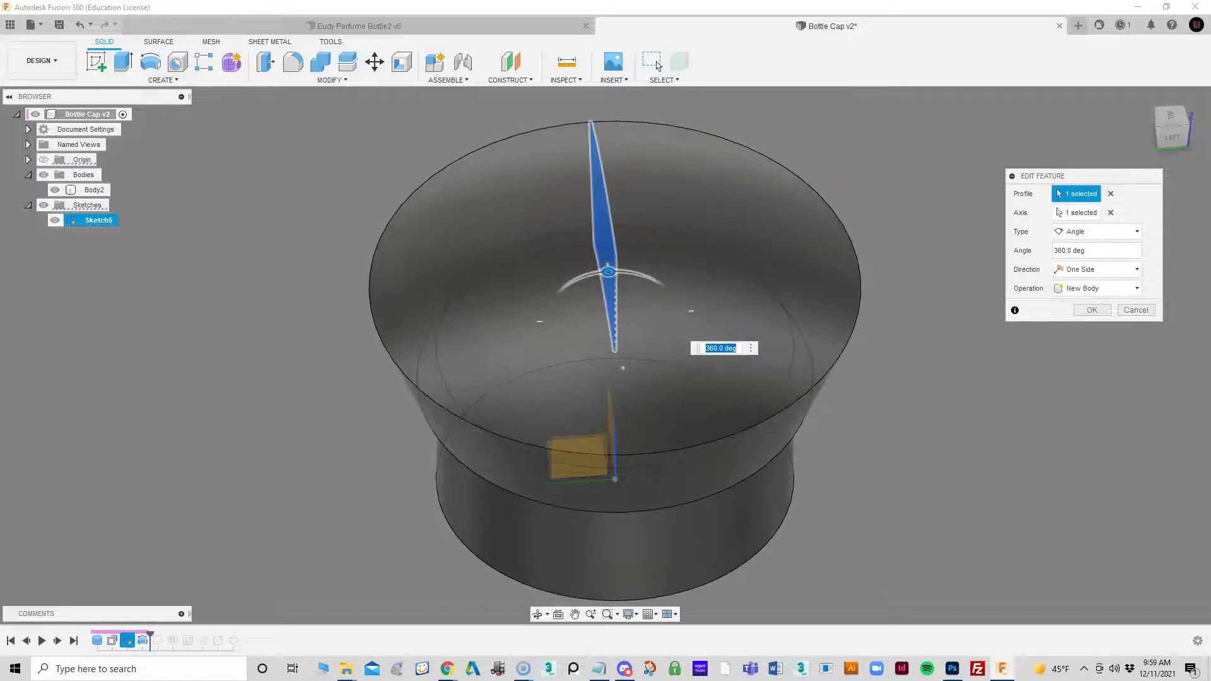
Set the revolve's operation back to Cut
click(1100, 289)
click(1071, 318)
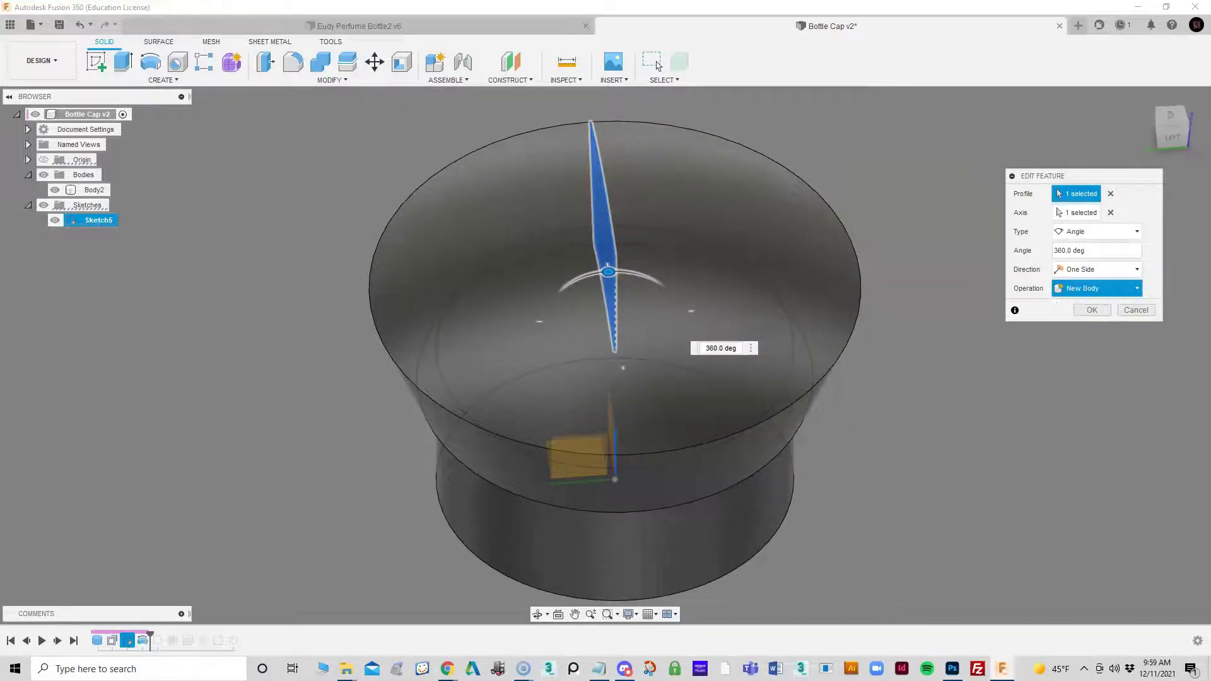
Preview the dome's revolve as a New Body from a lower angle and cancel the feature edit
click(1100, 288)
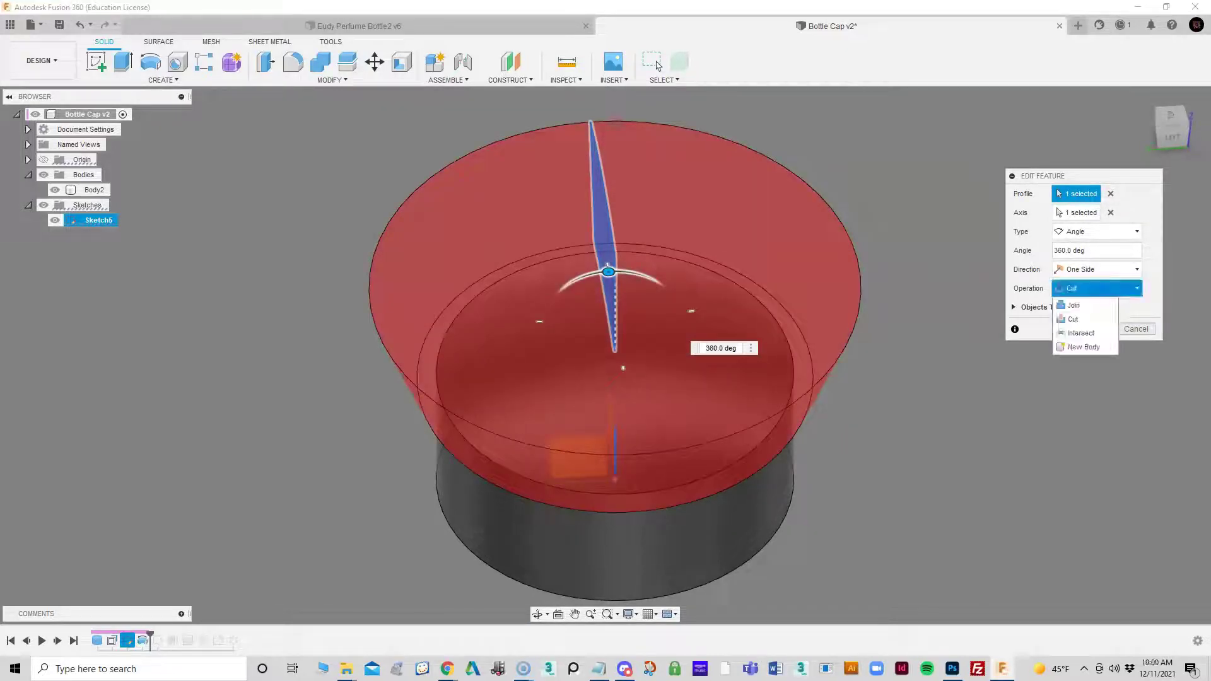
click(1079, 339)
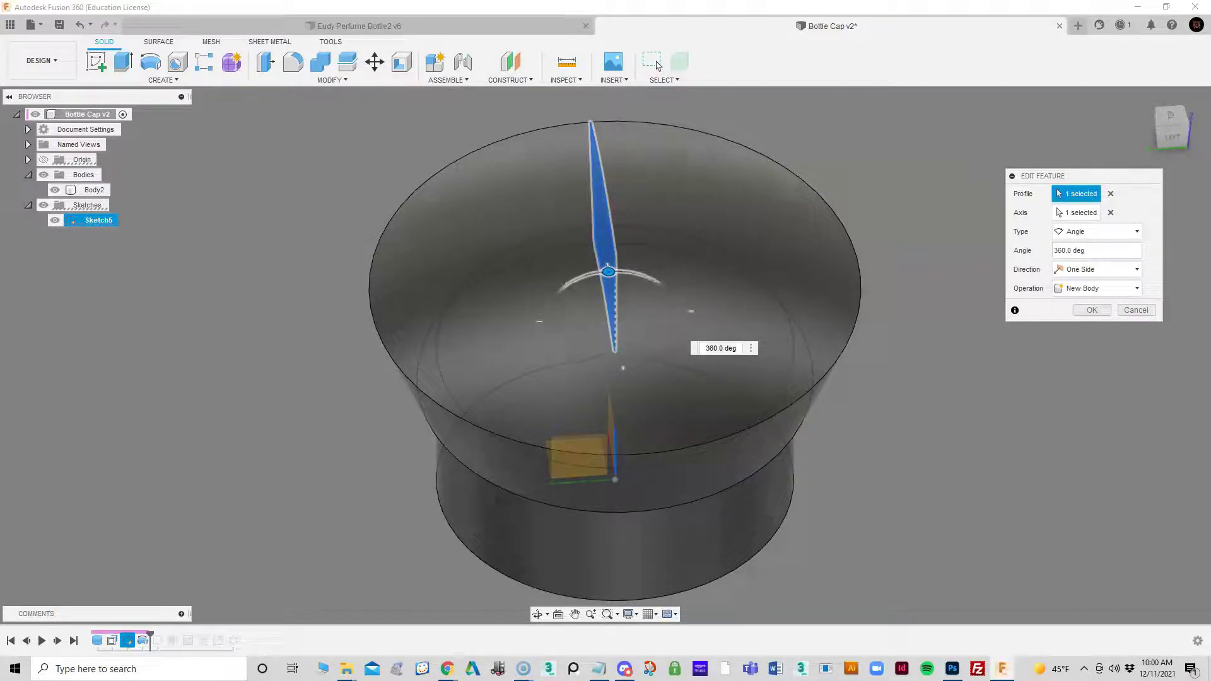
shift+middle_drag(794, 389, 886, 340)
shift+middle_drag(580, 309, 567, 296)
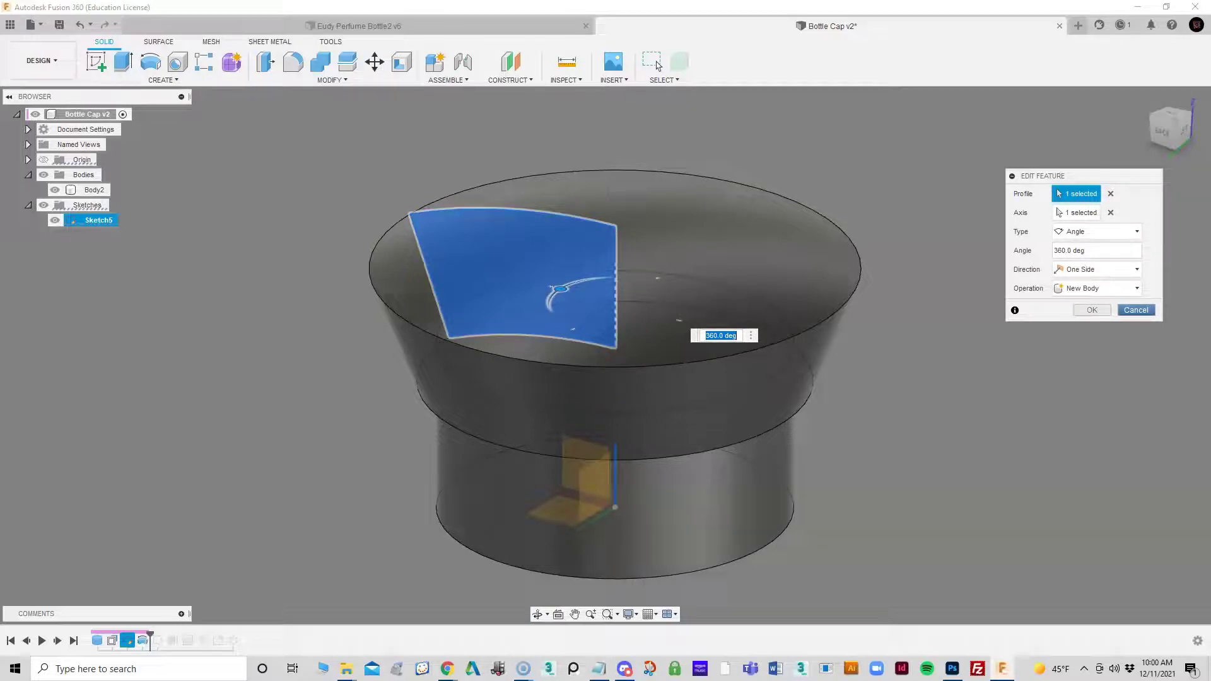
key(Escape)
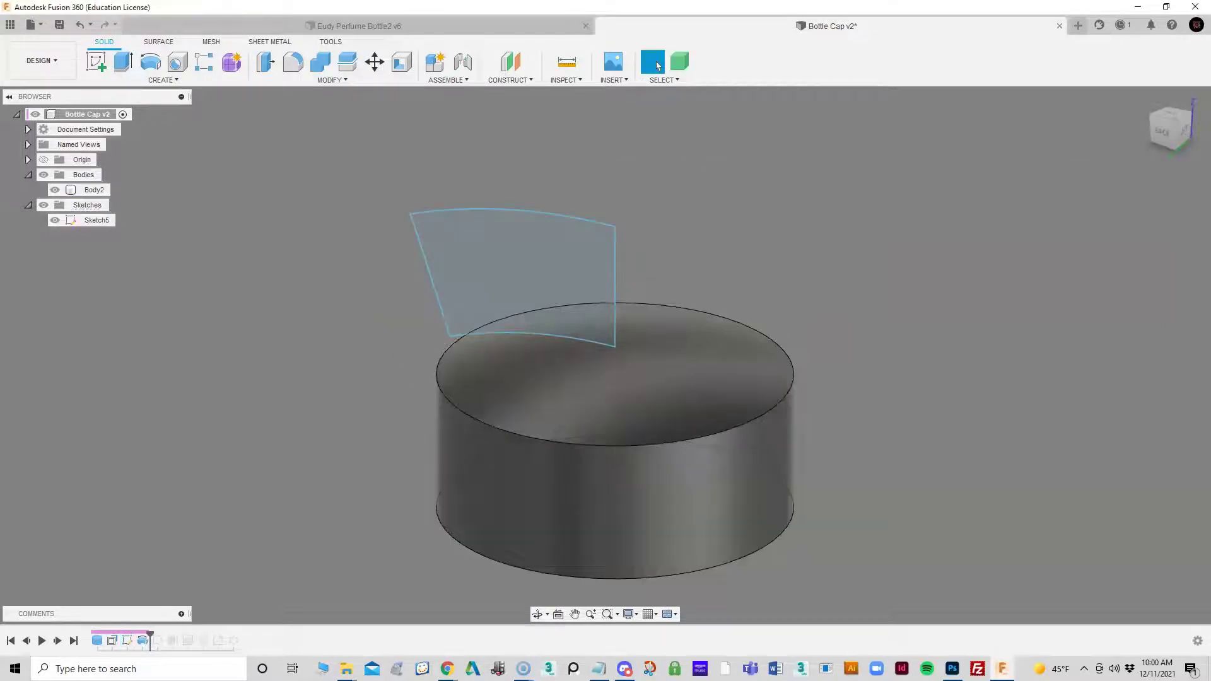
Open the dome's profile sketch for editing, framed on the profile's lower arc and the cap body
shift+middle_drag(614, 409, 677, 372)
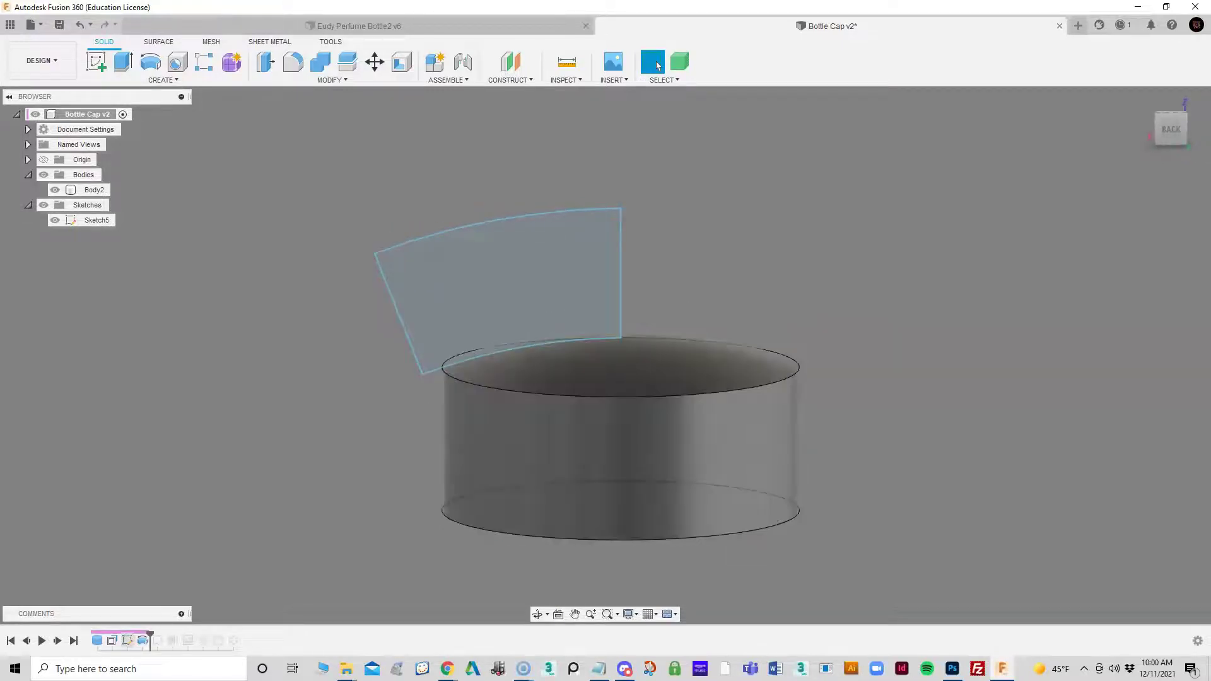
click(127, 641)
right_click(126, 641)
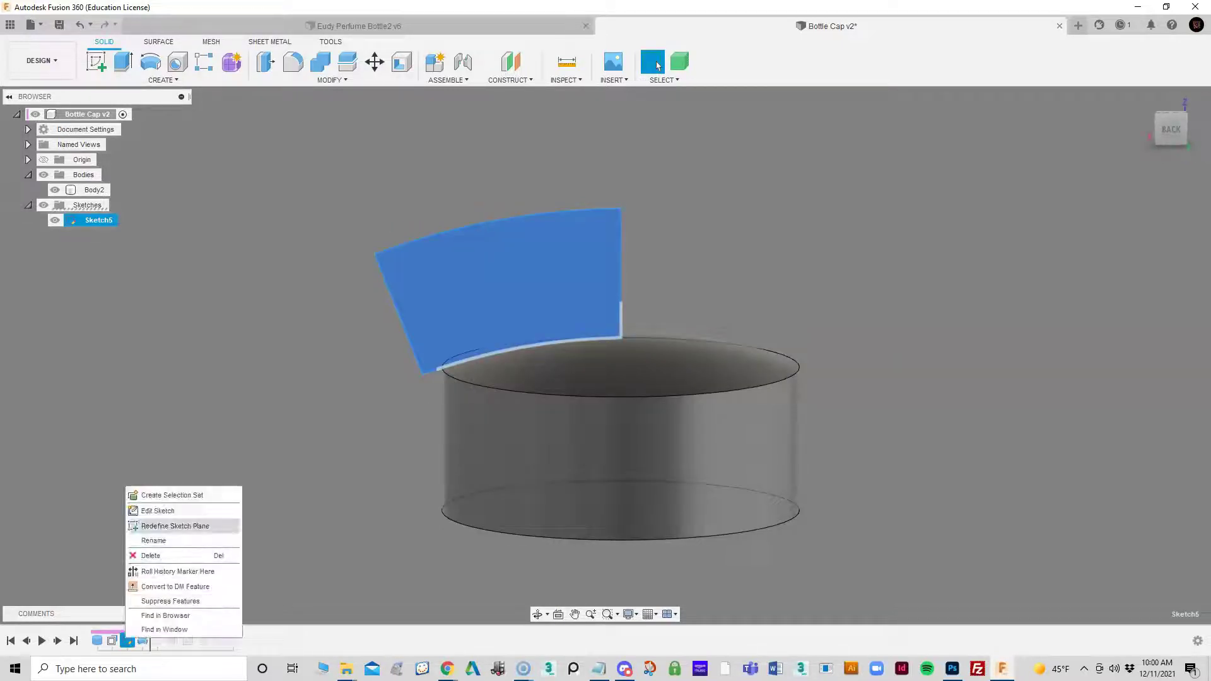
click(158, 510)
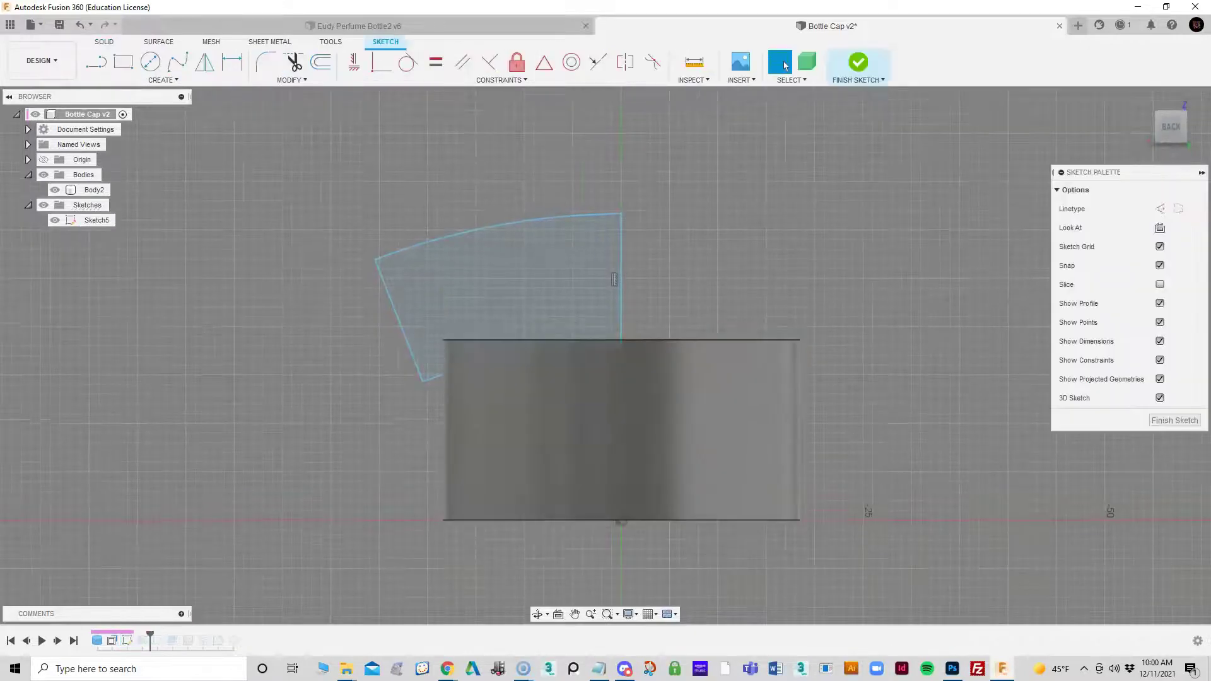
scroll(344, 411, up, 3)
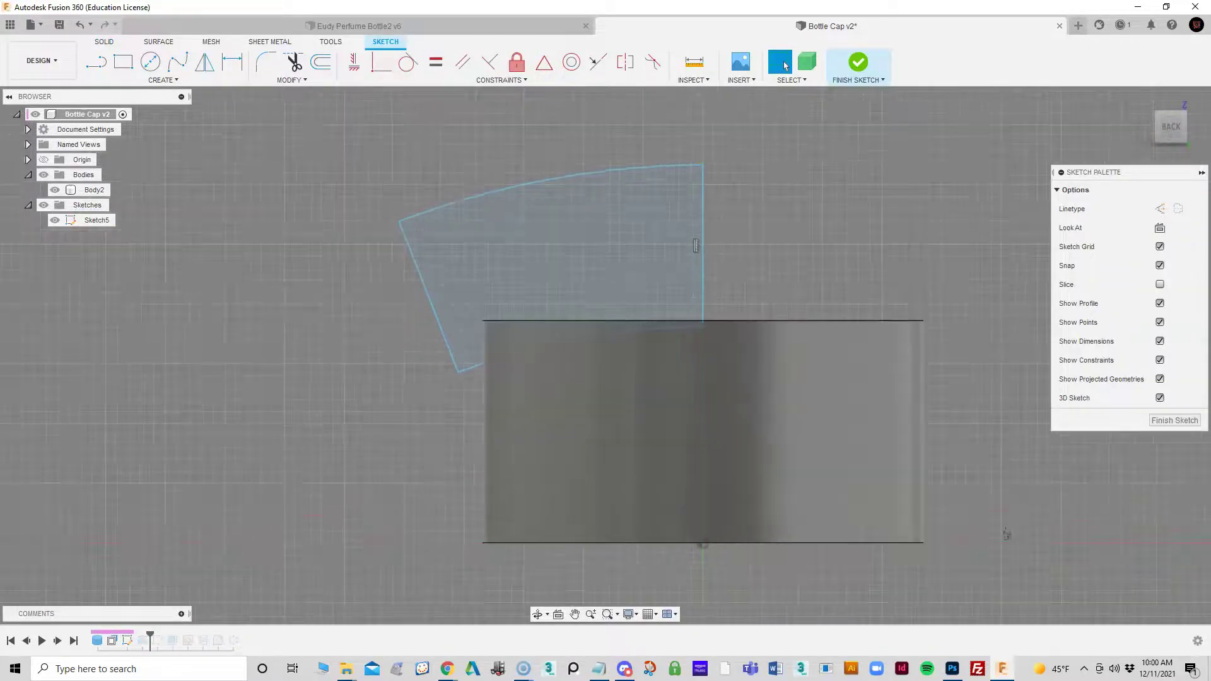
middle_drag(441, 389, 417, 386)
middle_drag(717, 438, 548, 445)
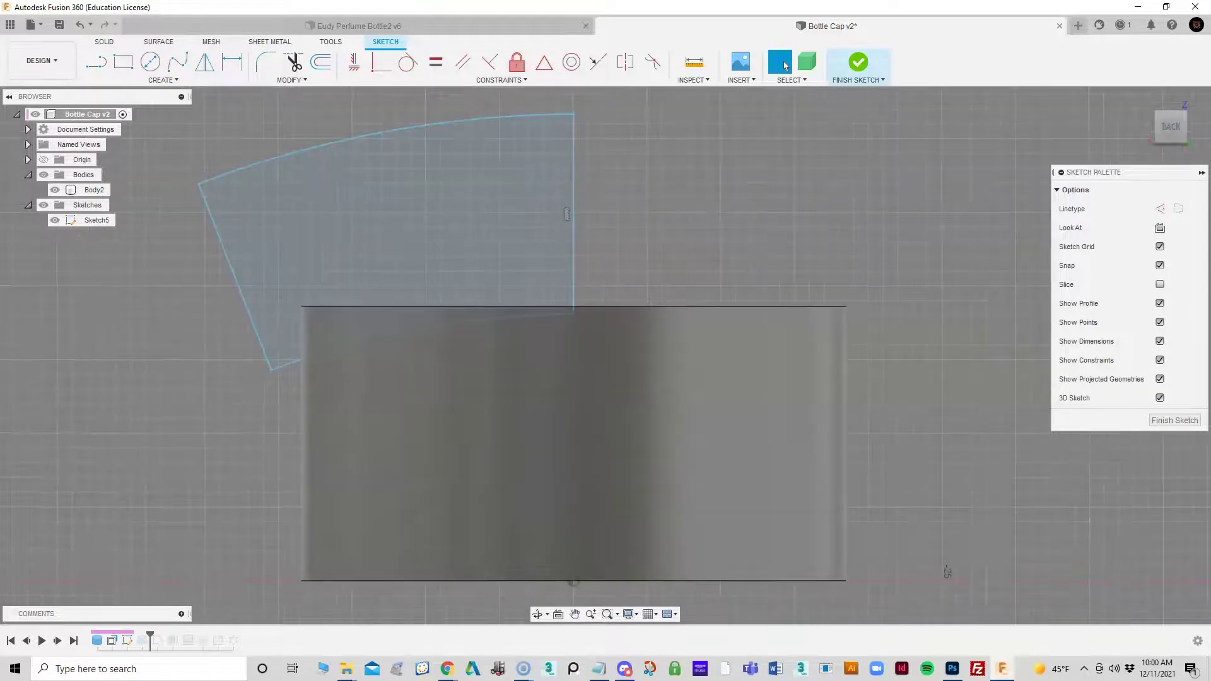
Sketch a two-point rectangle about 2 mm wide and 3.4 mm tall across the profile's lower arc
click(123, 61)
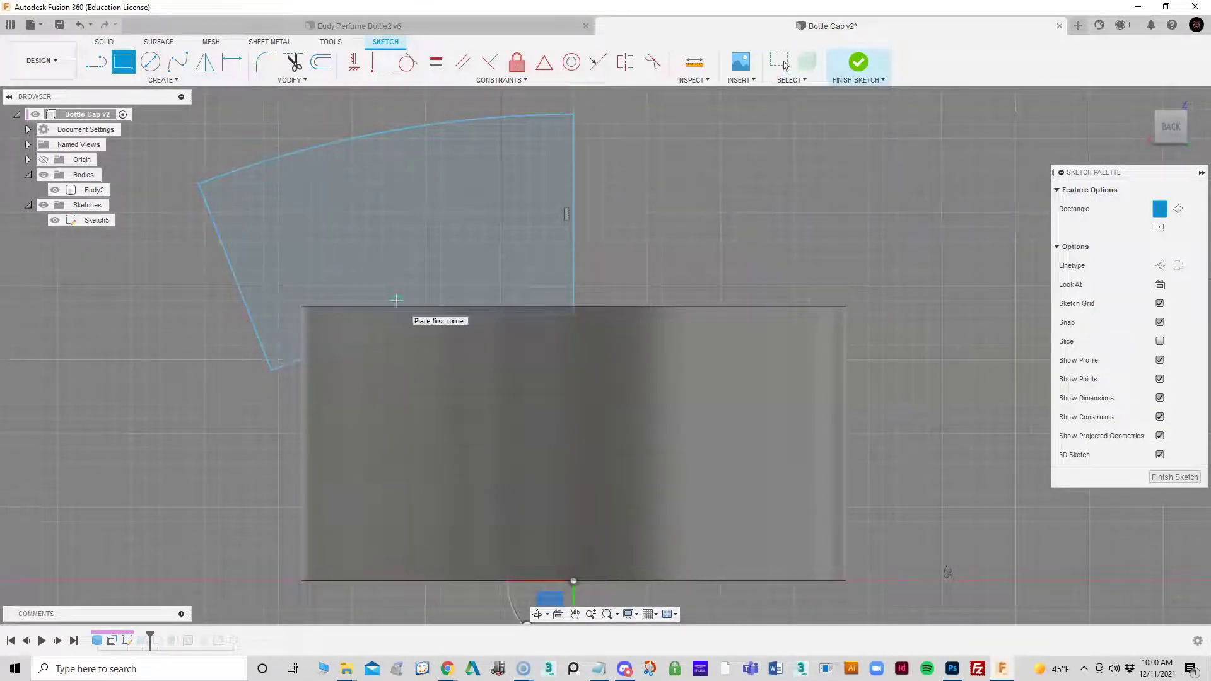
click(396, 300)
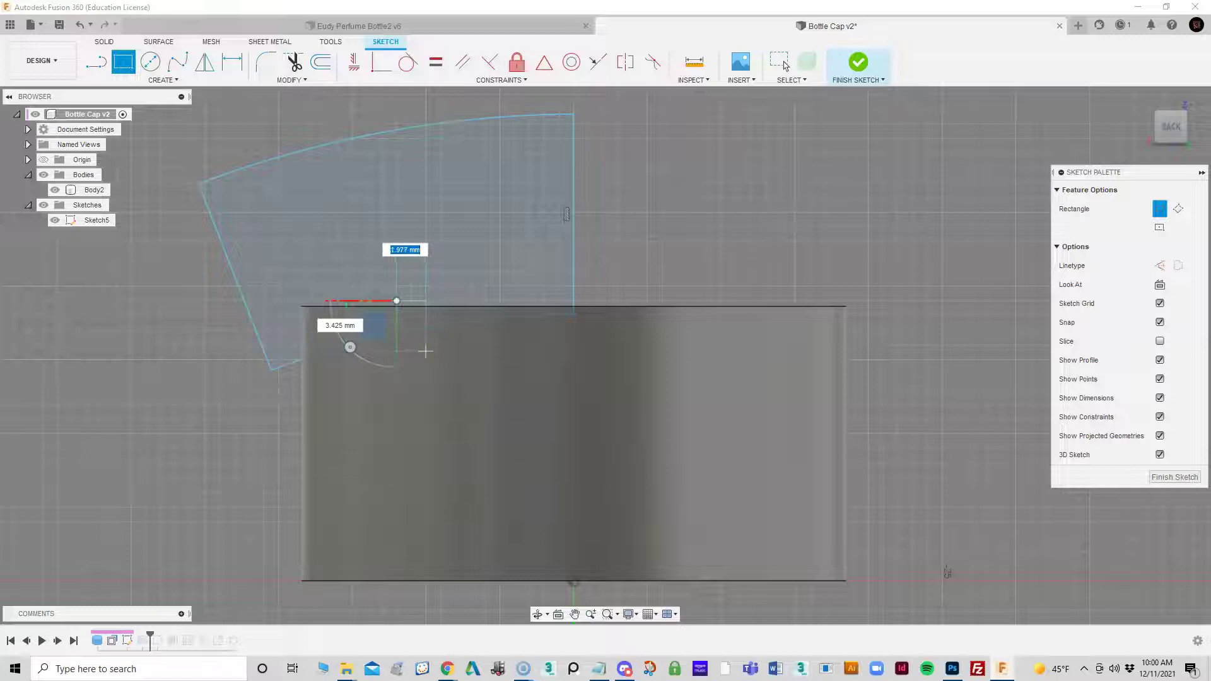
click(427, 351)
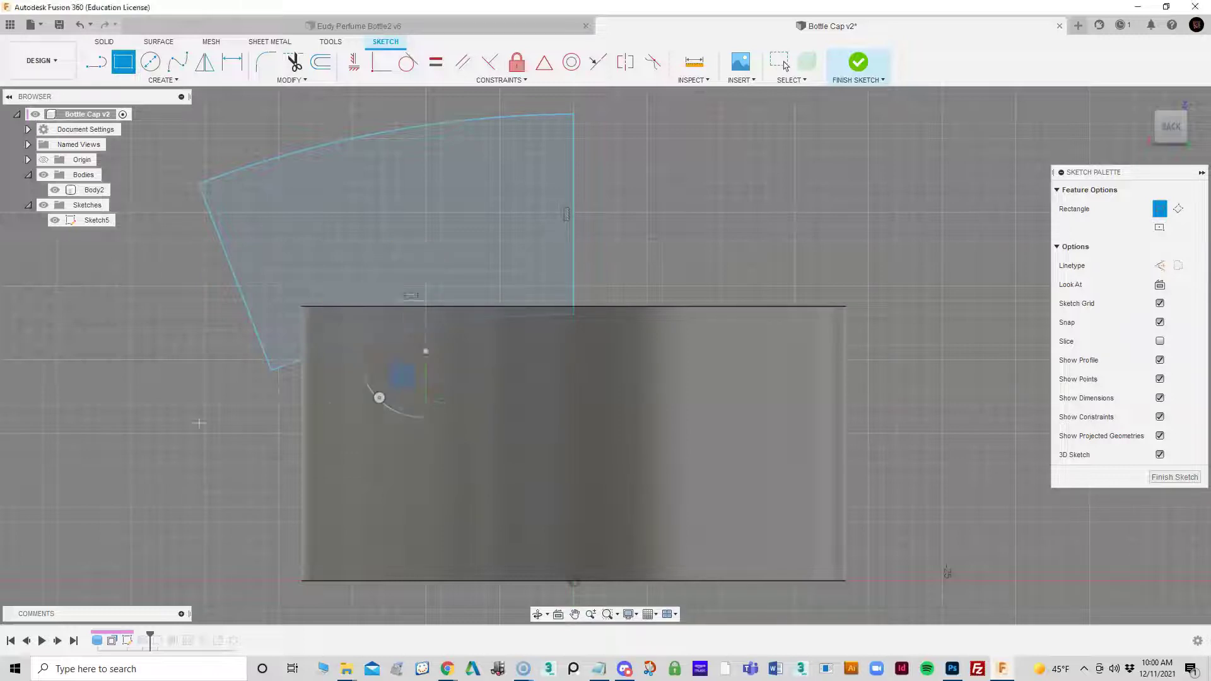
right_click(198, 422)
click(244, 424)
Move the small rectangle's top edge down about 1 mm
scroll(236, 402, up, 1)
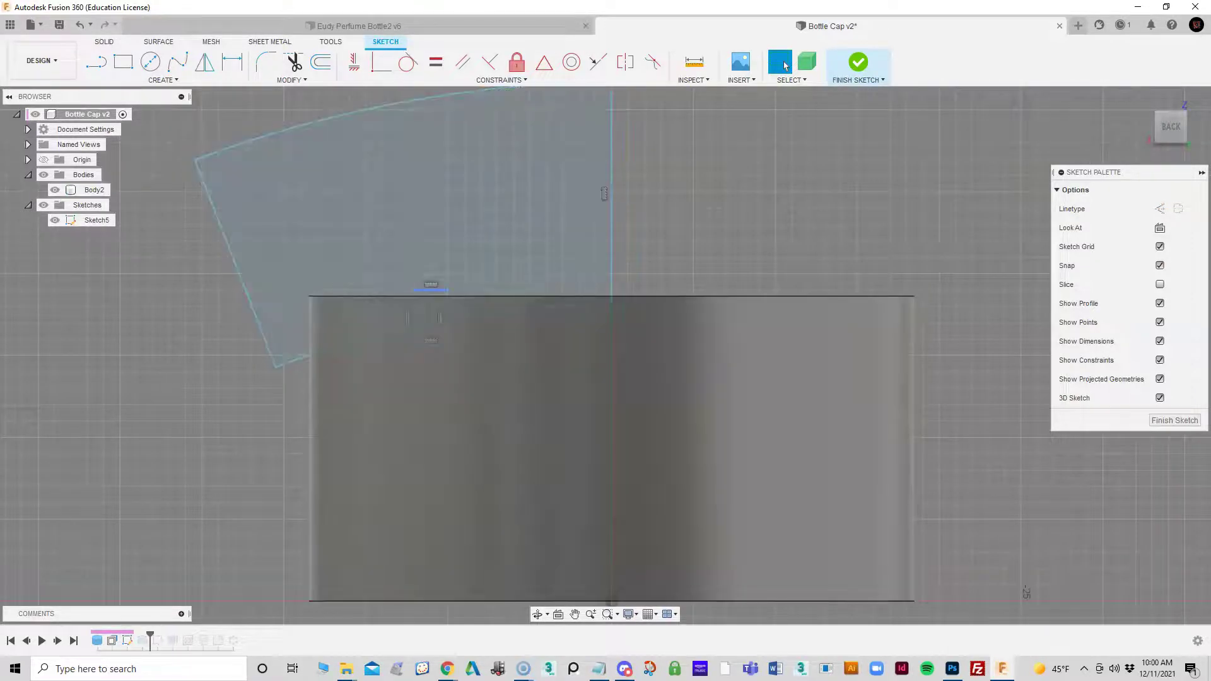
click(431, 290)
right_click(431, 291)
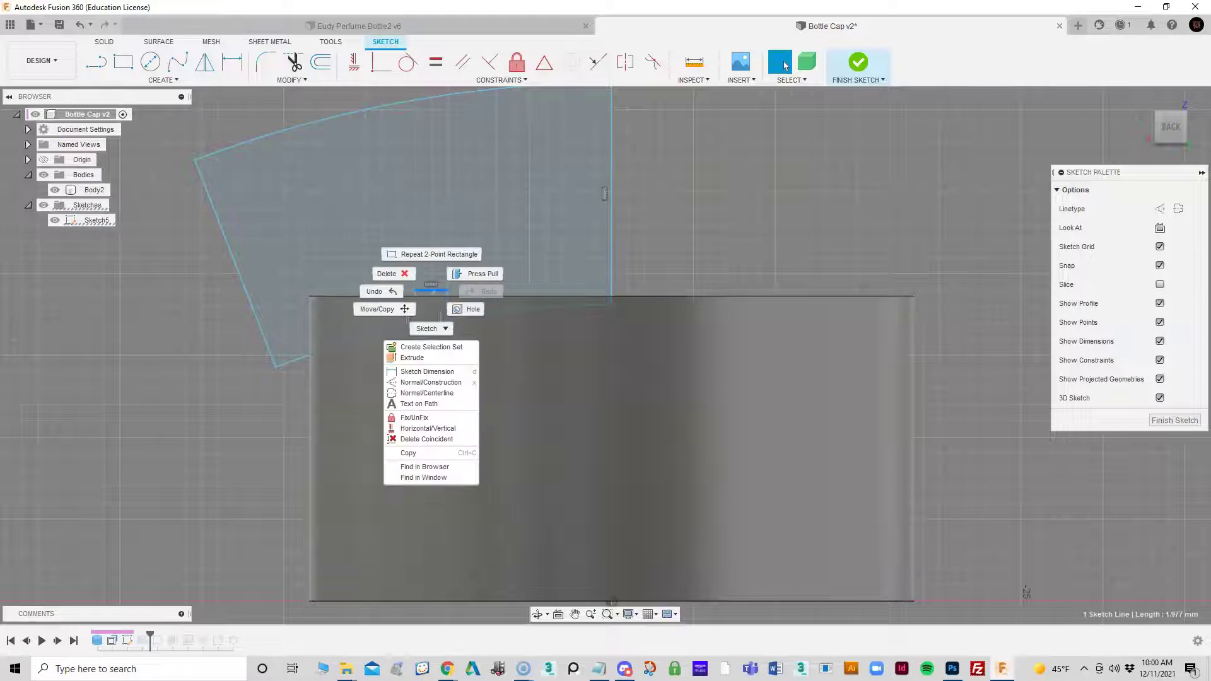
click(377, 309)
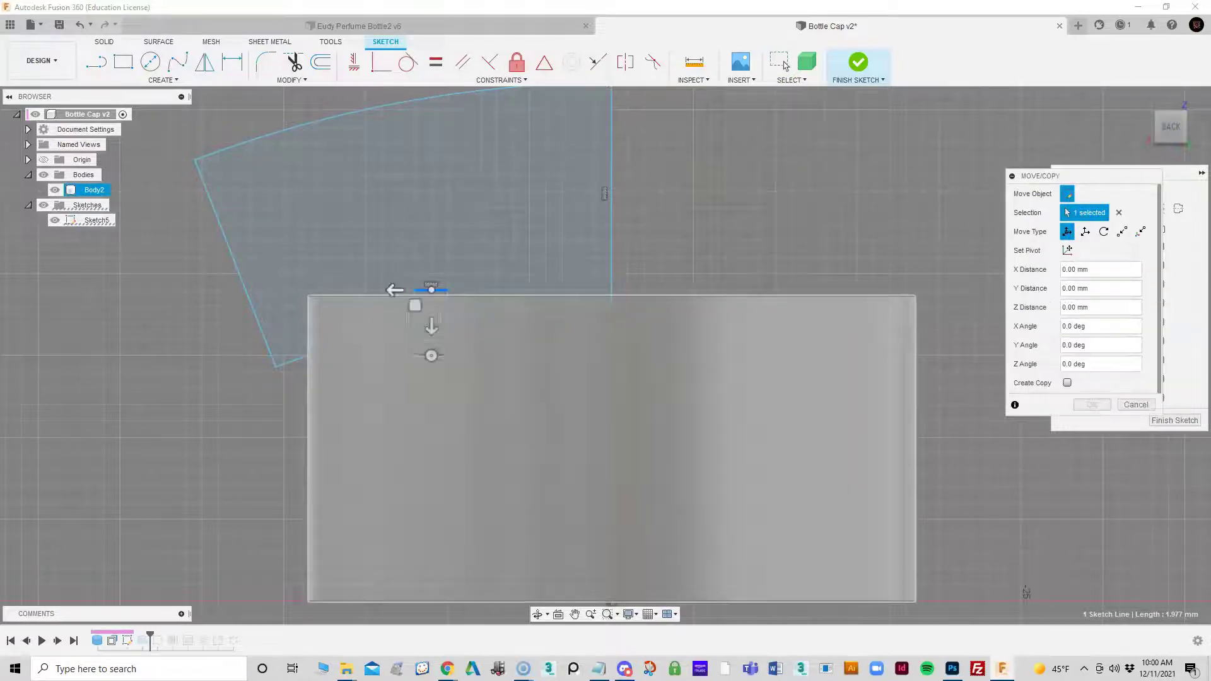
drag(431, 326, 431, 343)
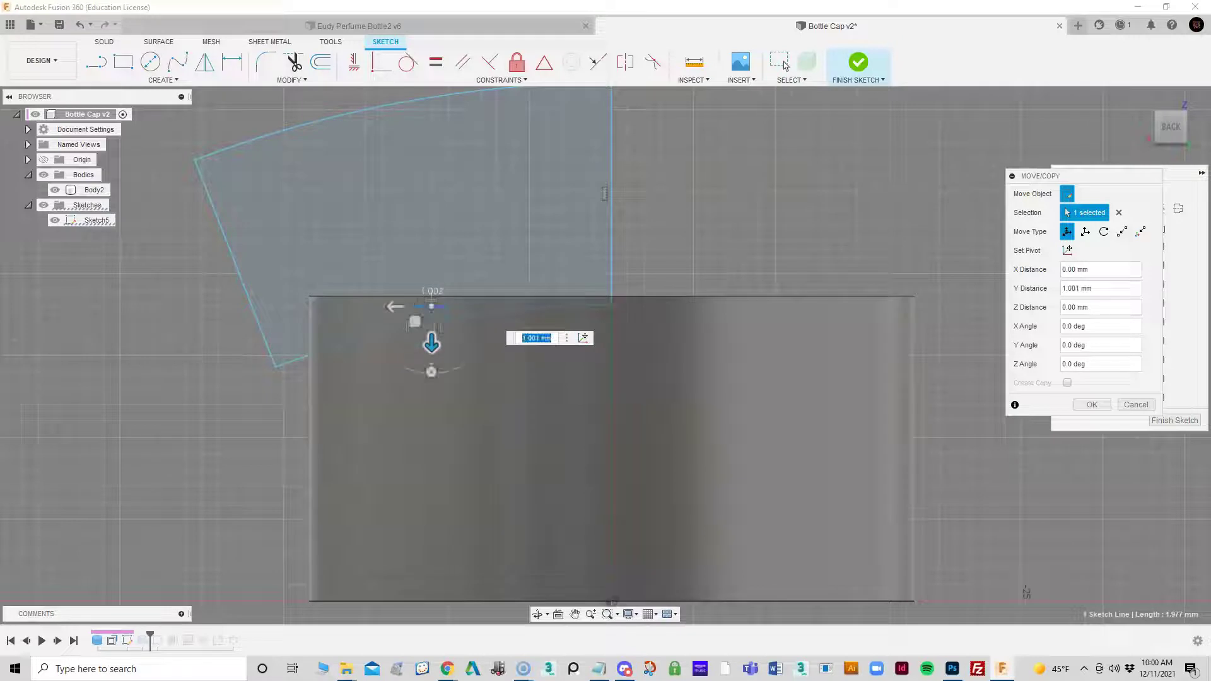
key(Return)
Trim the small rectangle against the profile's lower arc to form a notch, and finish the sketch
scroll(203, 441, up, 2)
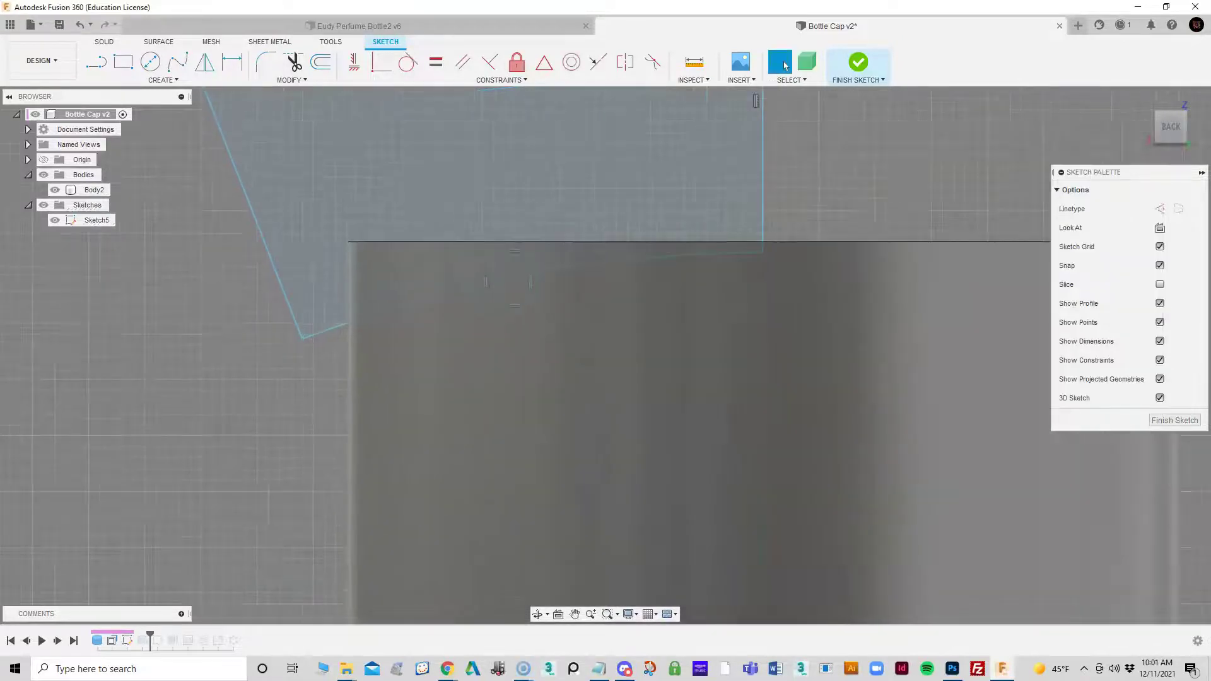
click(293, 62)
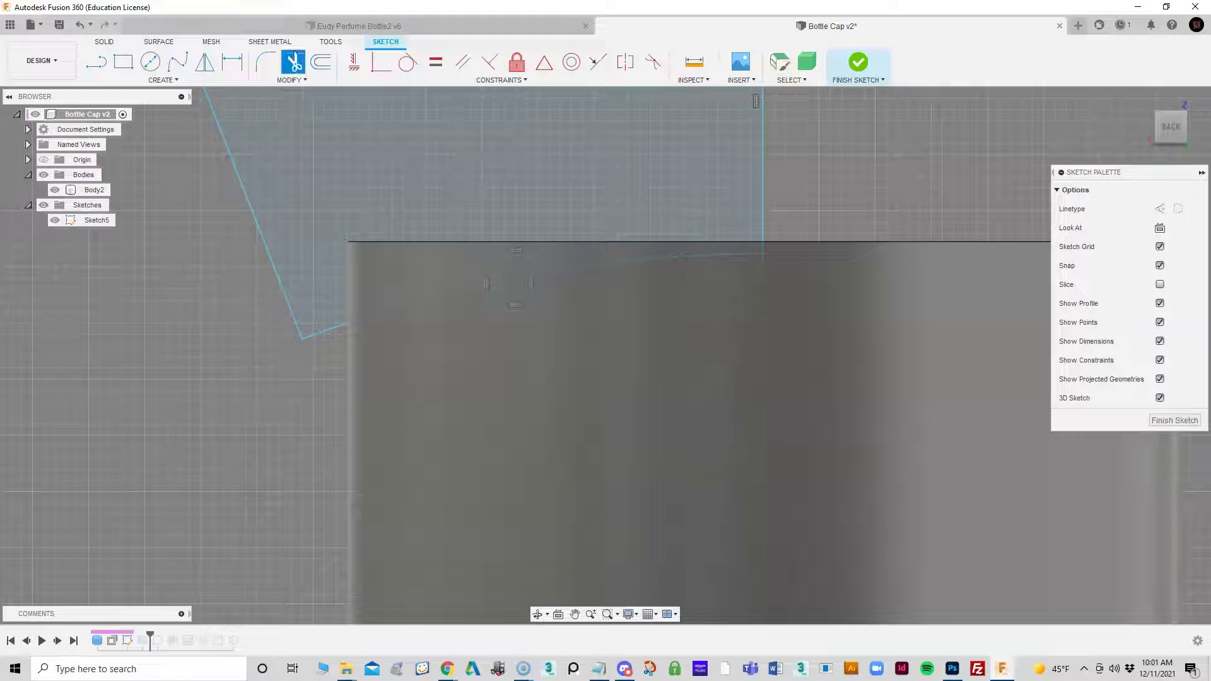
click(491, 291)
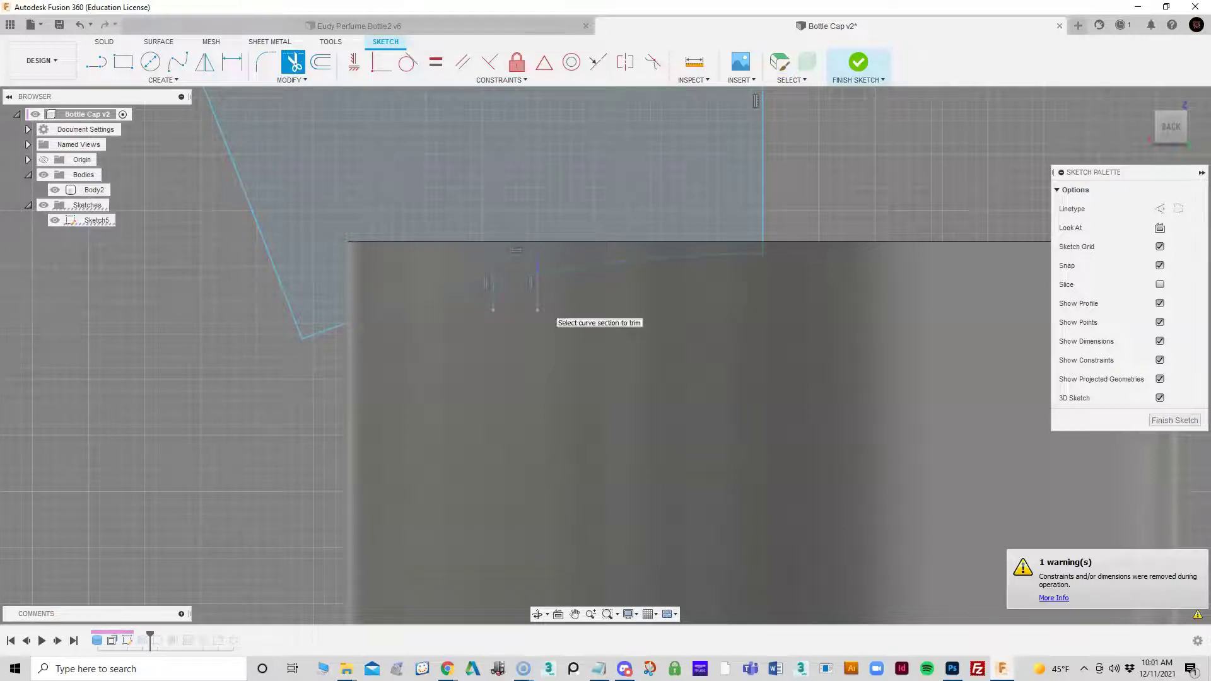
click(492, 291)
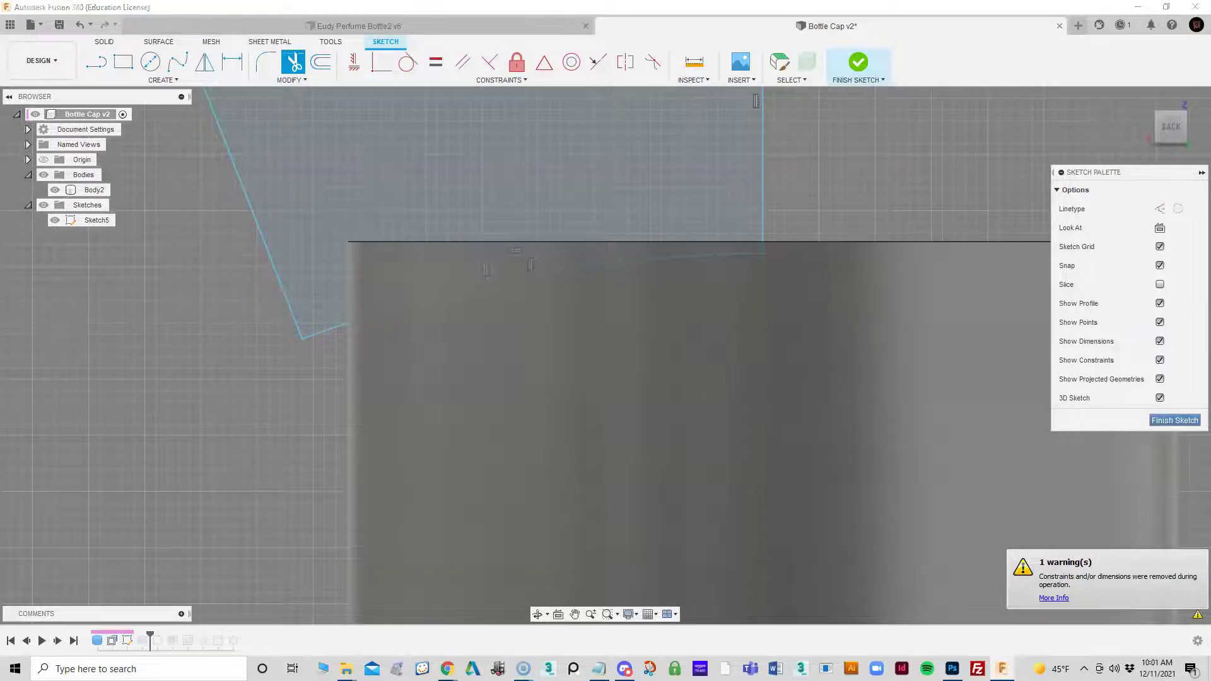
click(1173, 420)
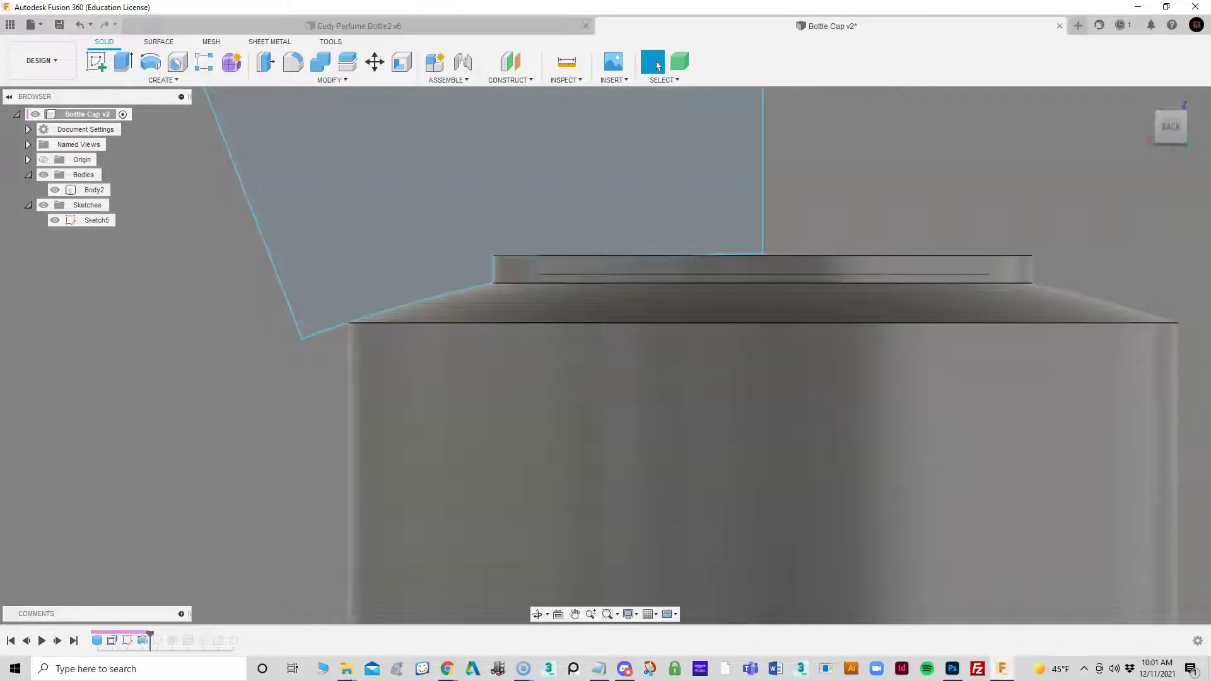
Inspect the raised ring on the cap's top and the revolve's cut preview with the notched profile
scroll(243, 527, down, 2)
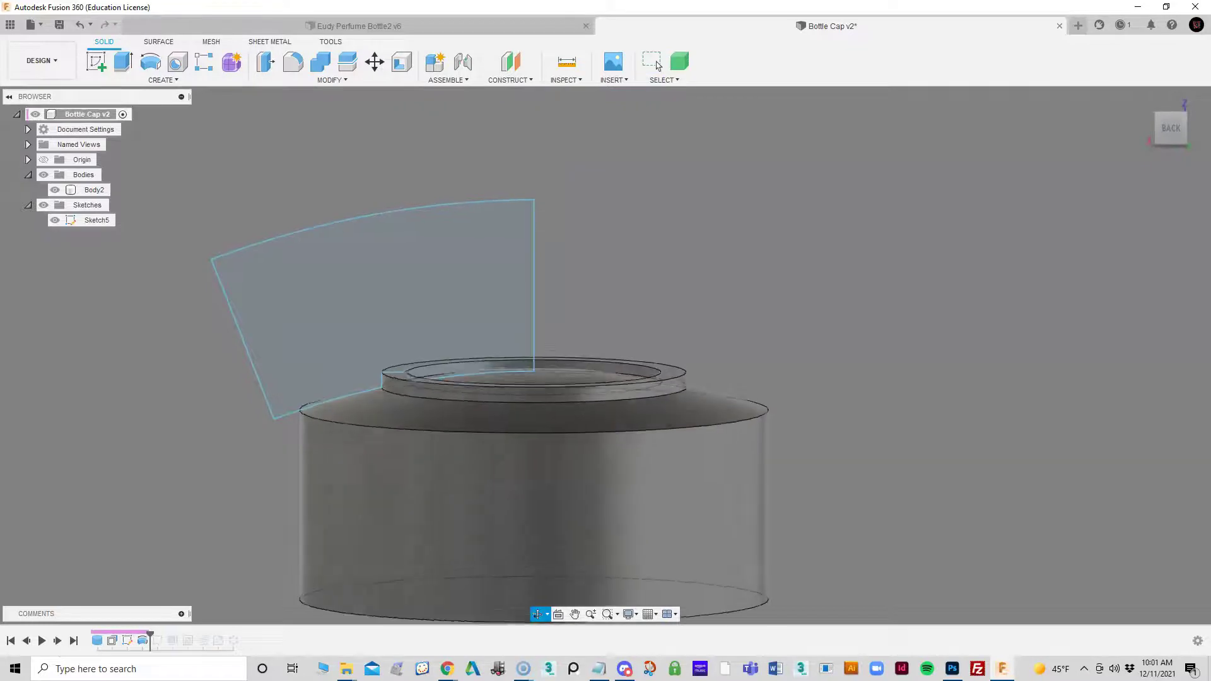
middle_drag(534, 379, 605, 337)
click(93, 189)
click(542, 338)
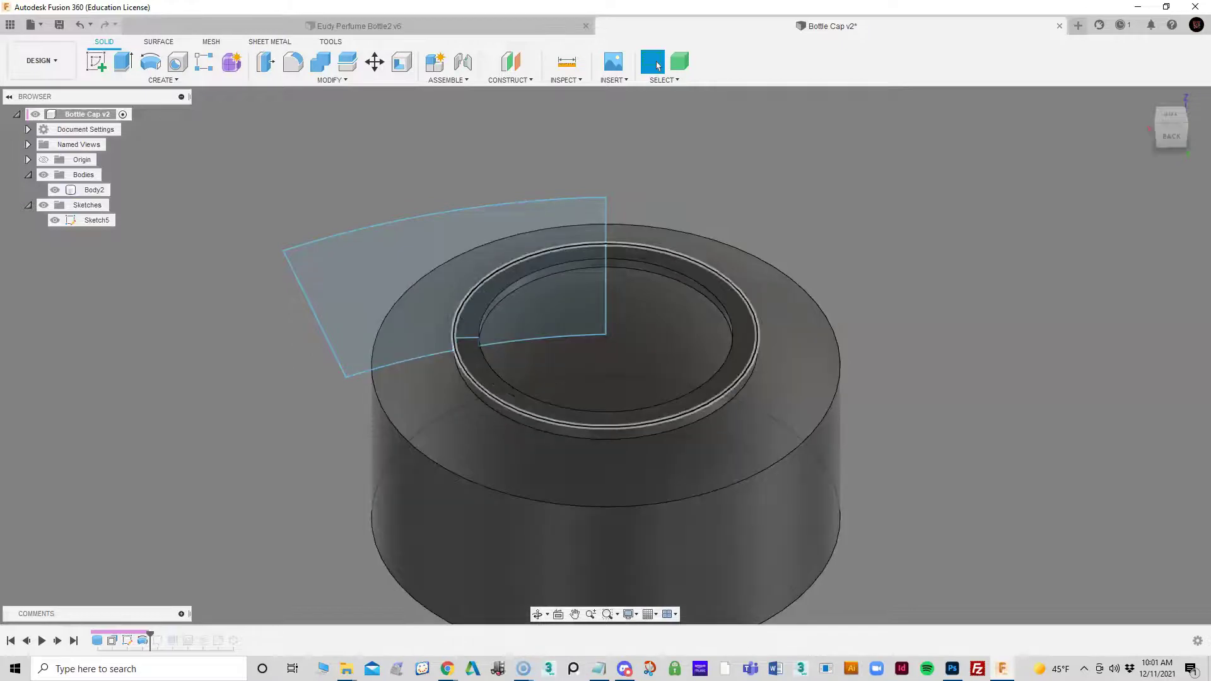
right_click(144, 640)
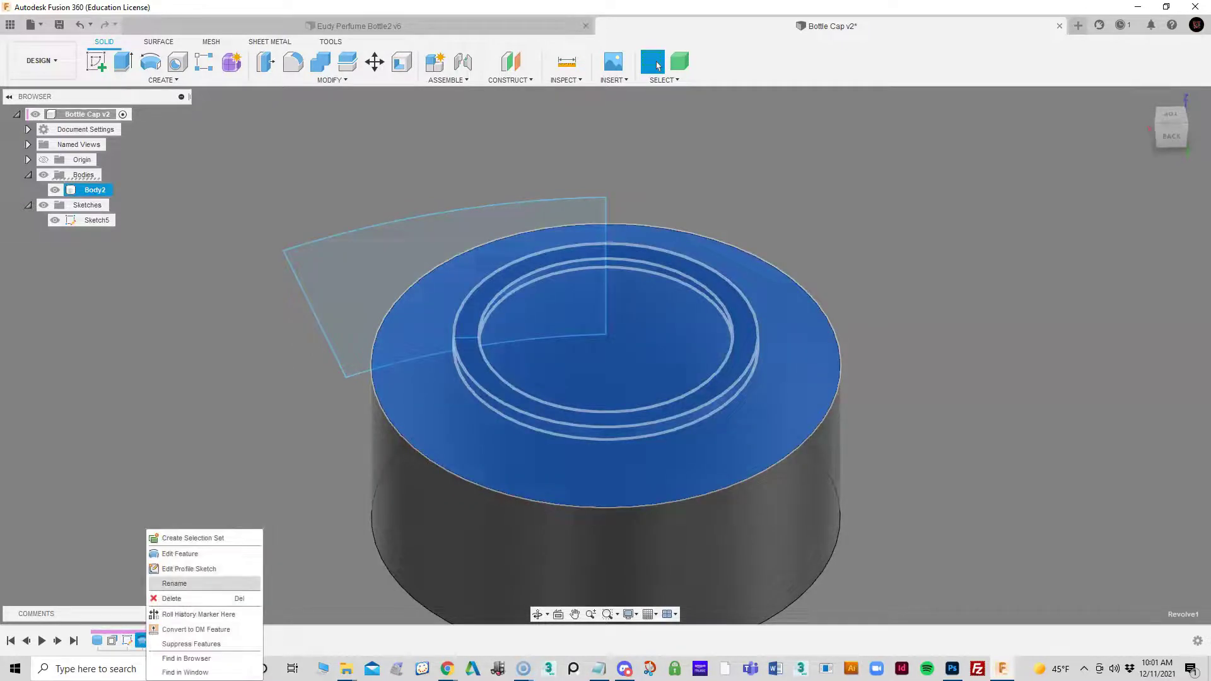
click(183, 553)
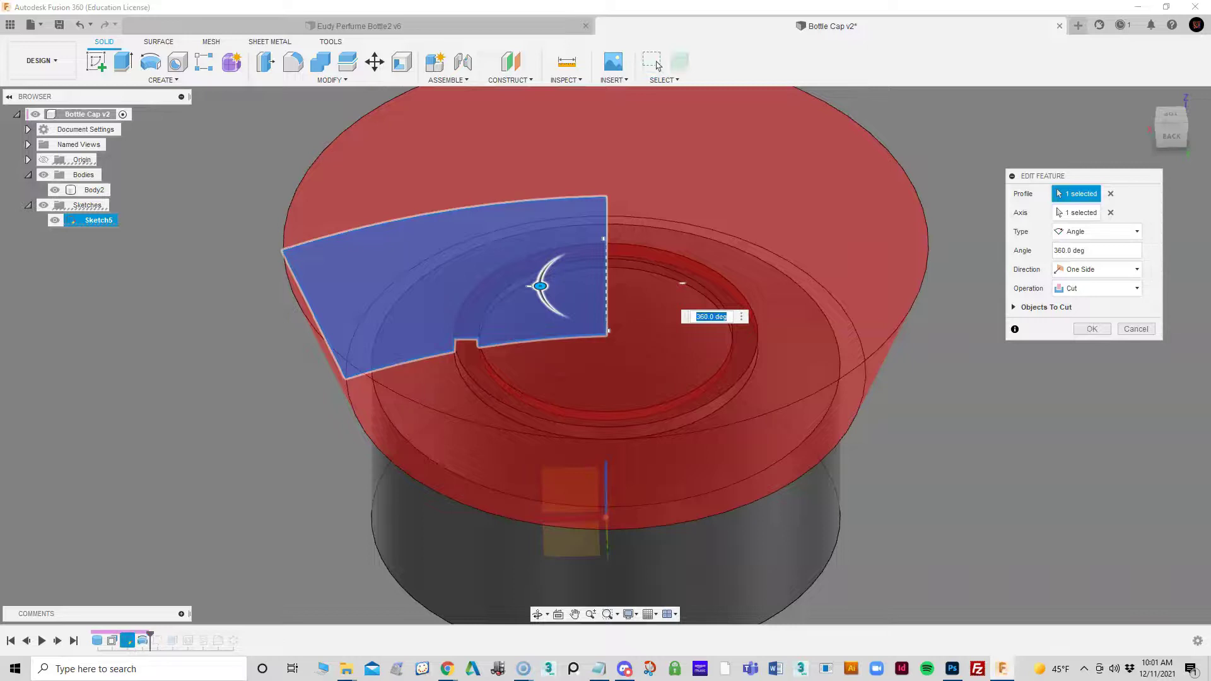
mouse_move(681, 283)
shift+middle_down()
mouse_move(681, 194)
mouse_move(681, 284)
shift+middle_up()
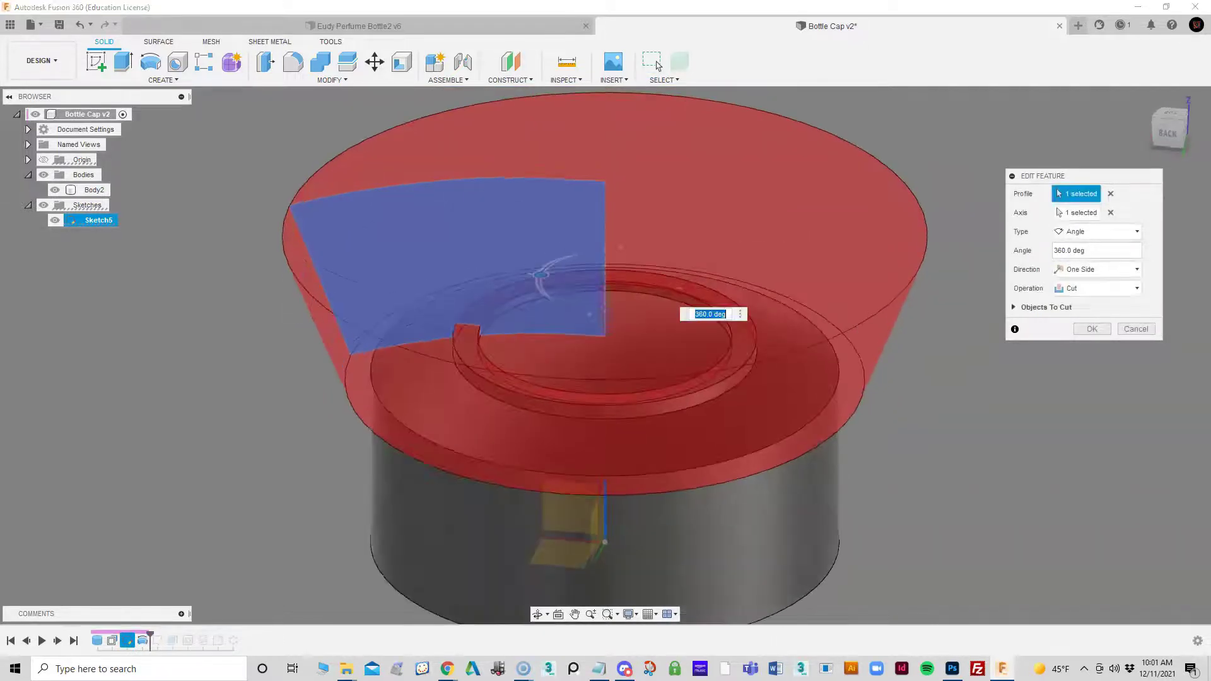
key(Return)
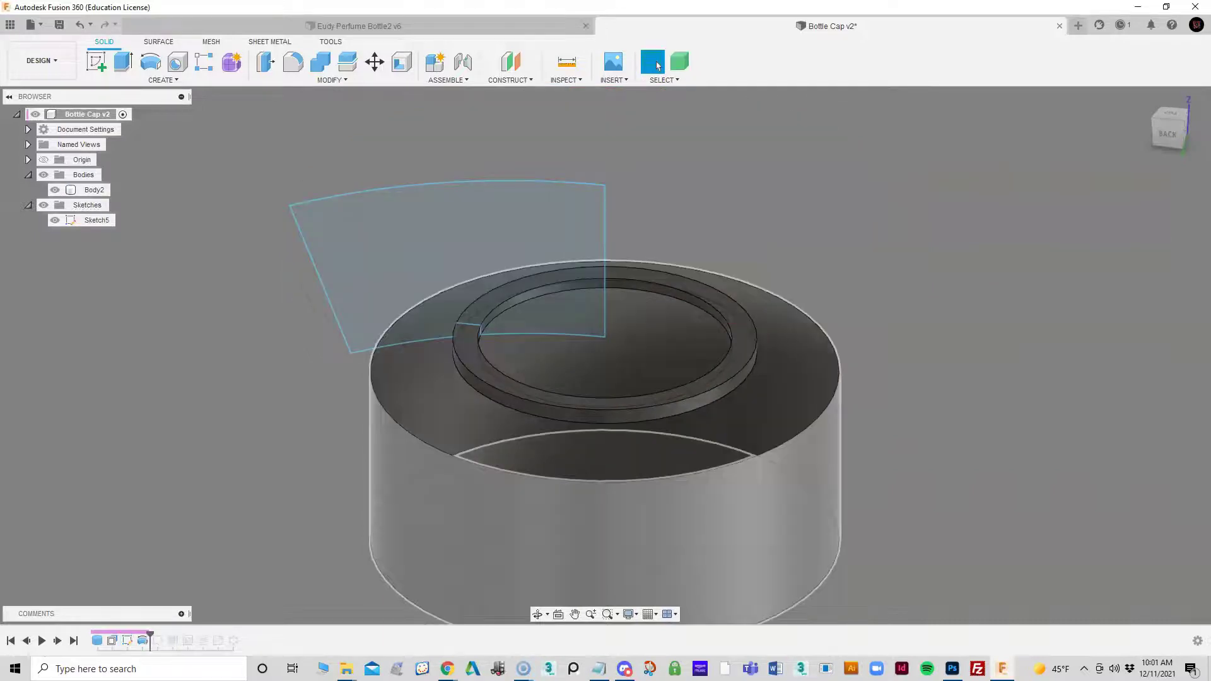
Undo the rectangle and trims in the dome's profile sketch, restoring the plain arc, and finish the sketch
right_click(127, 640)
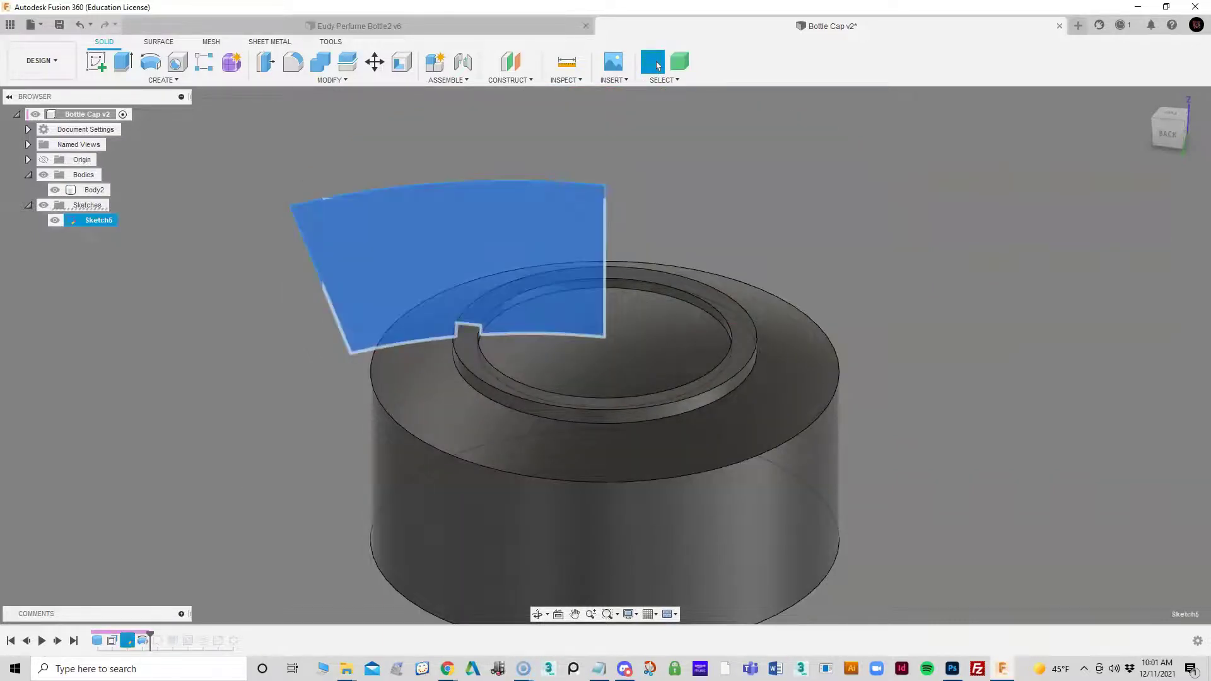
key(Escape)
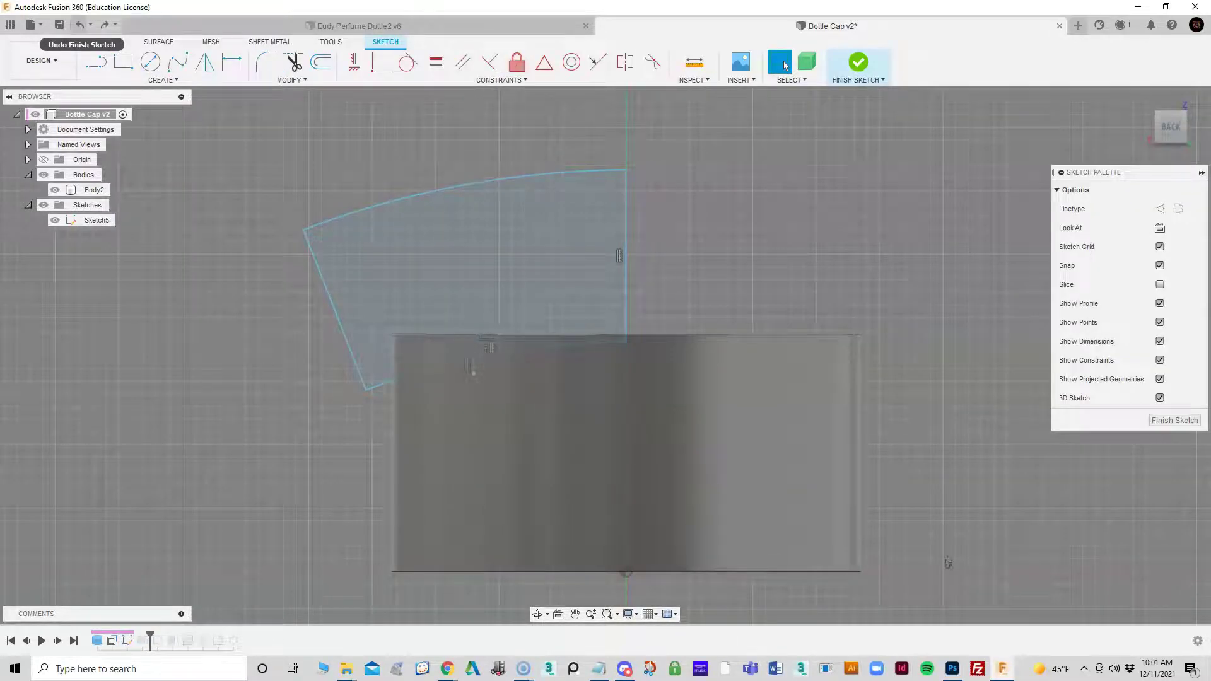
key(ctrl+z)
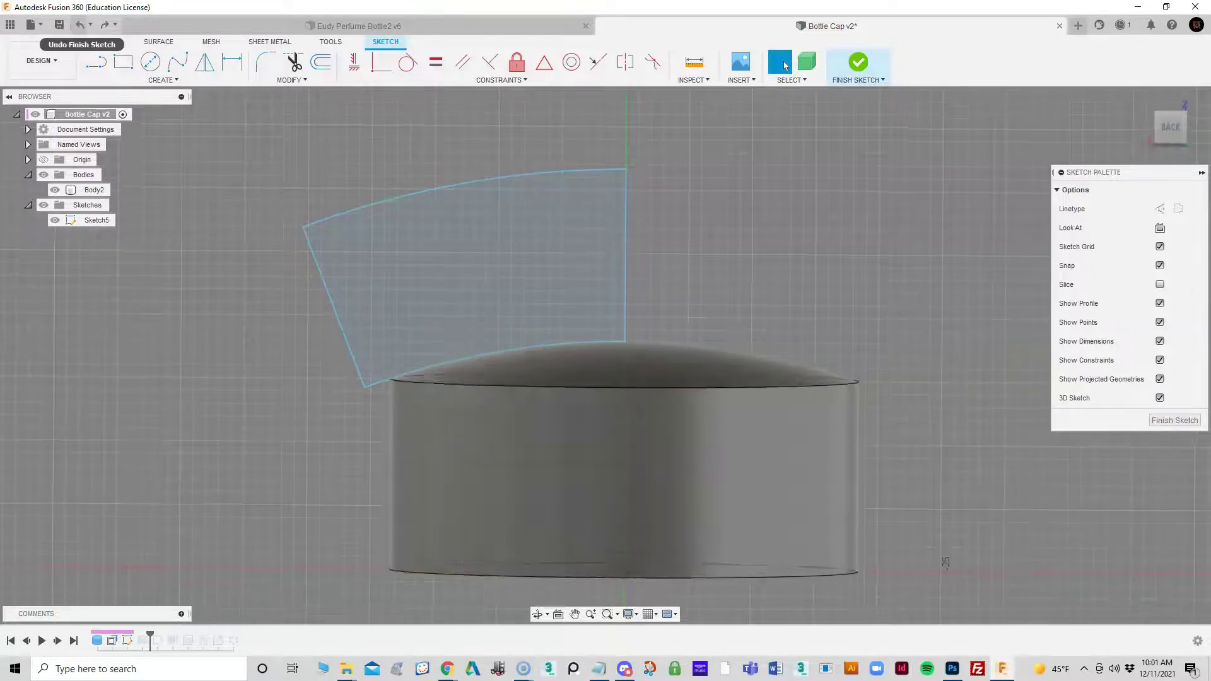
key(ctrl+y)
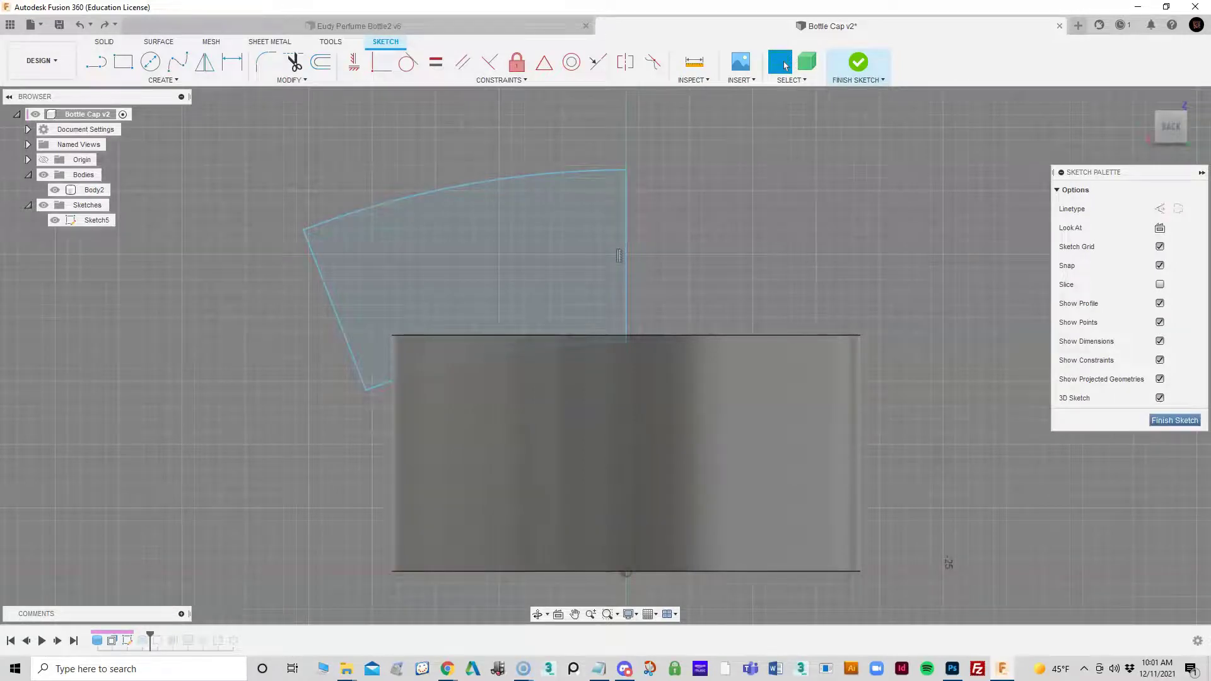
click(1173, 420)
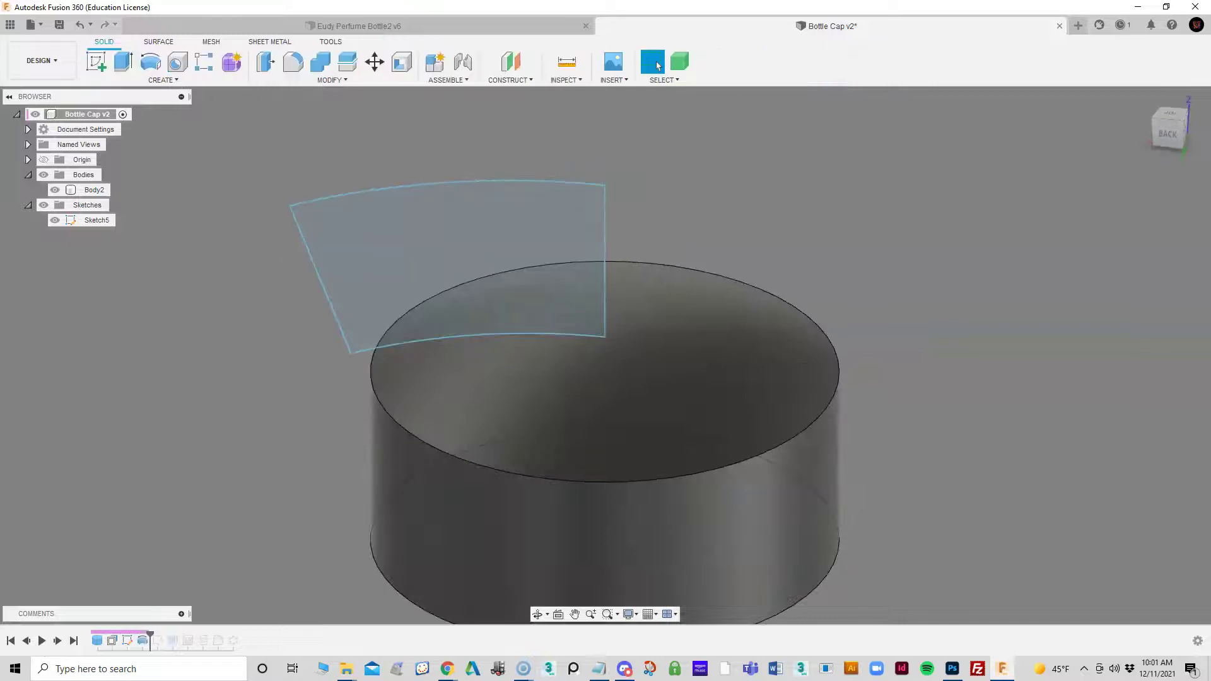
middle_drag(605, 378, 606, 347)
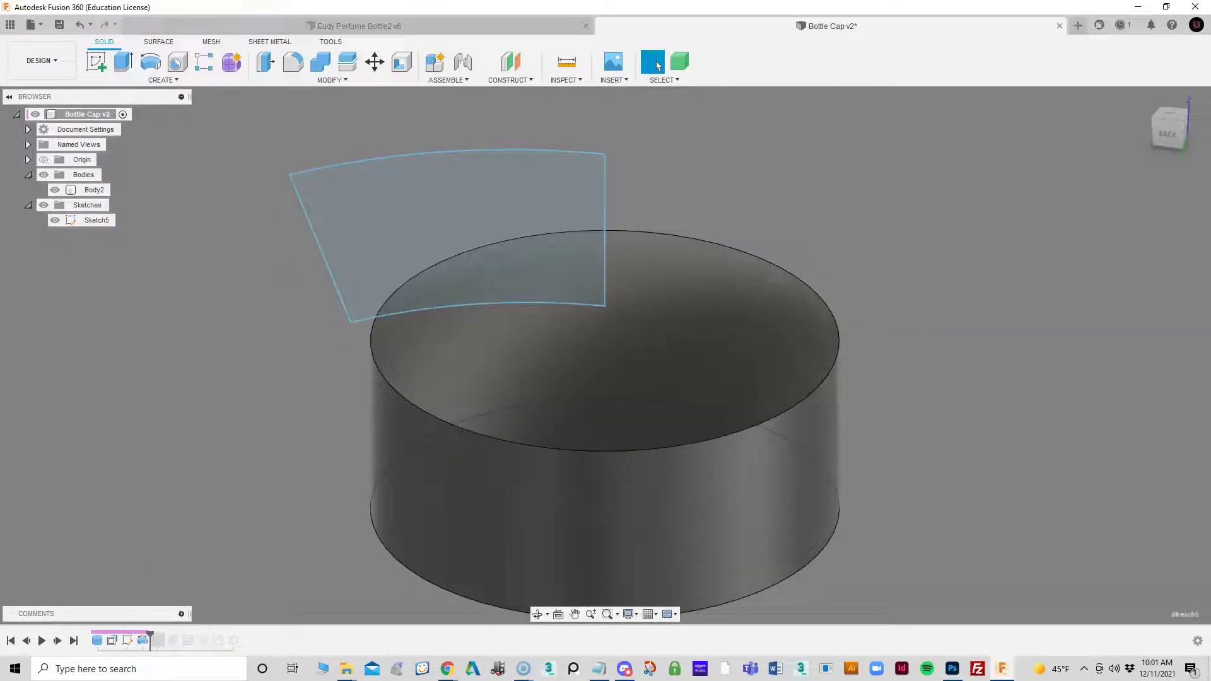
right_click(158, 640)
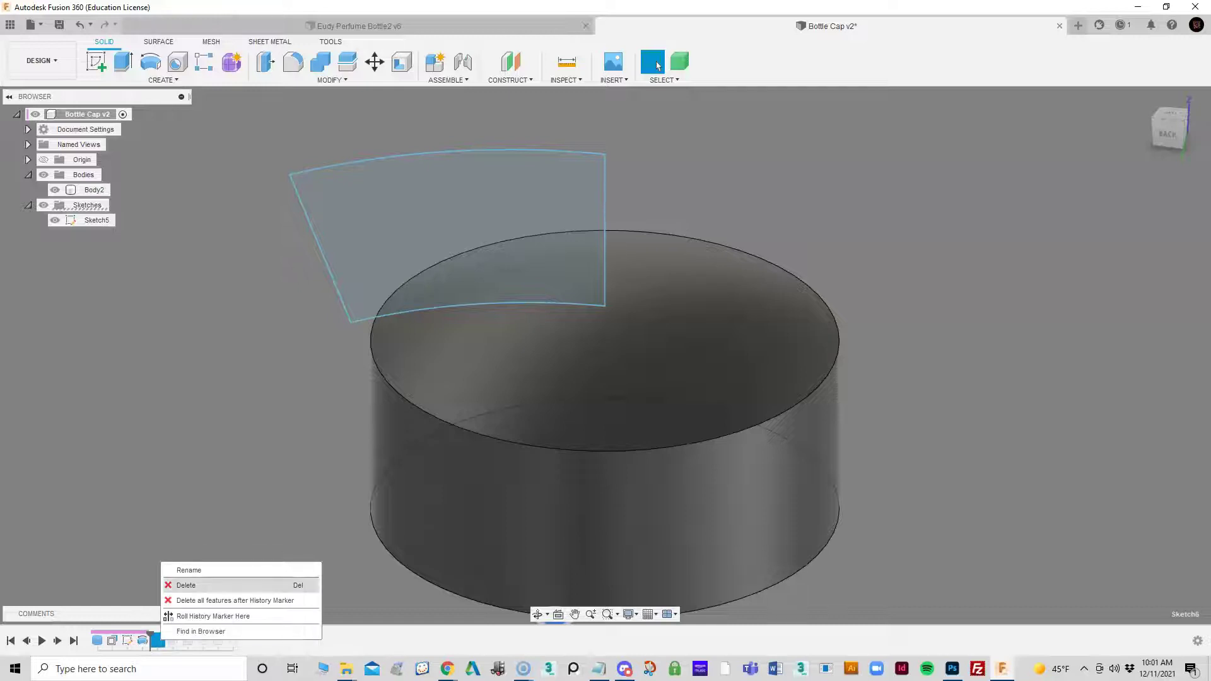
click(235, 600)
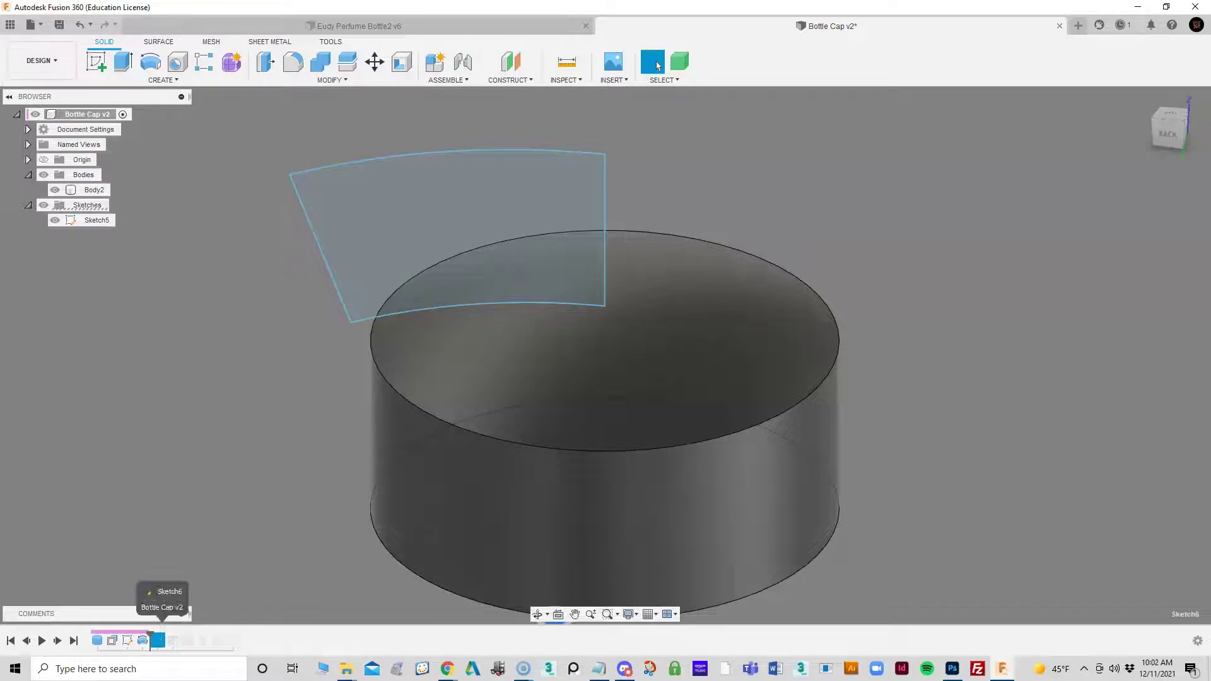
Roll the history past the small circle sketch, open that sketch to review the circle on the cap's edge, and finish it unchanged
drag(150, 638, 165, 638)
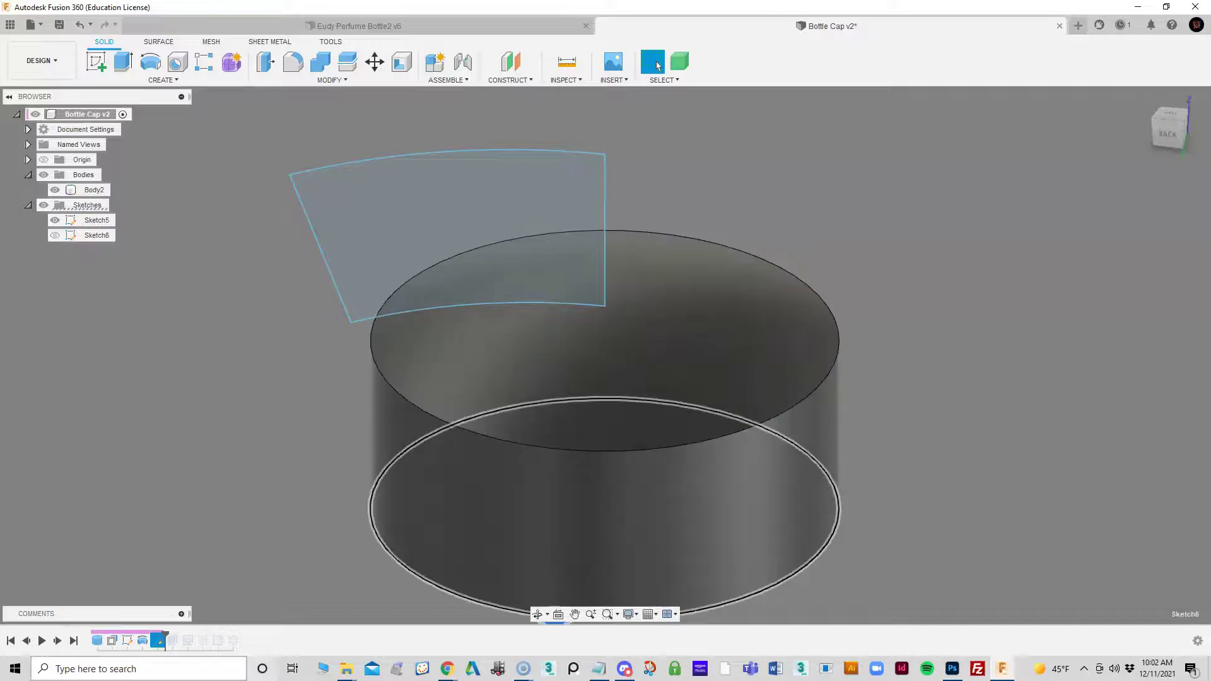
right_click(158, 640)
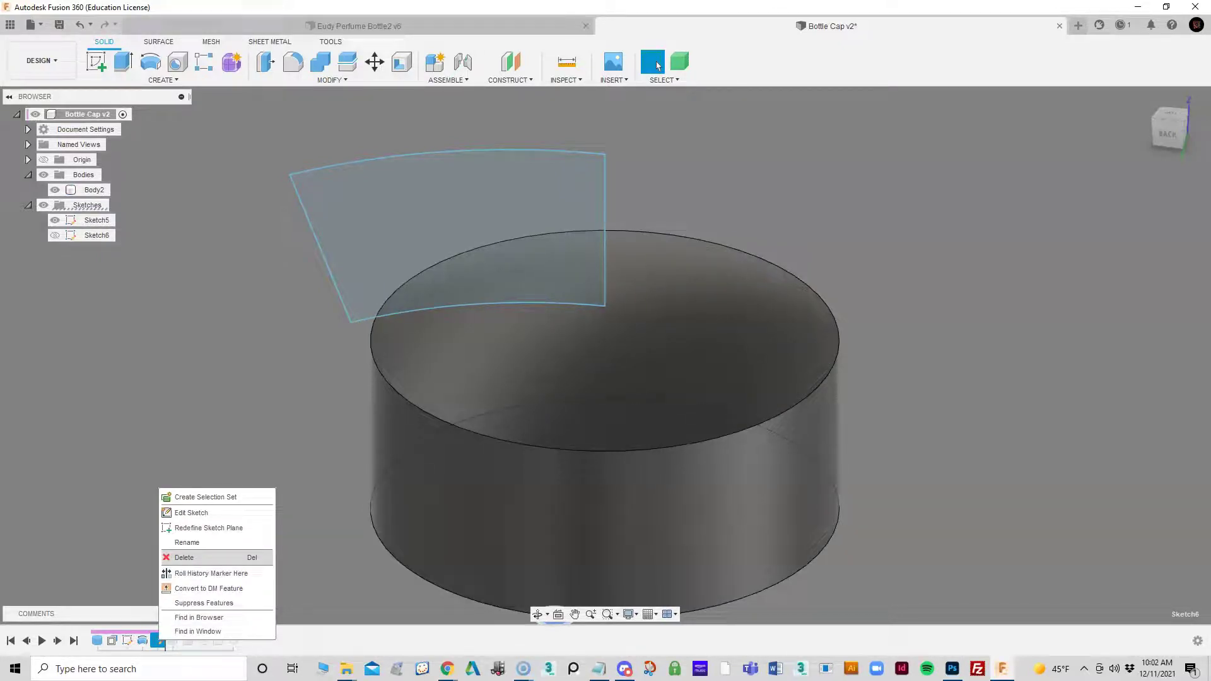
click(192, 512)
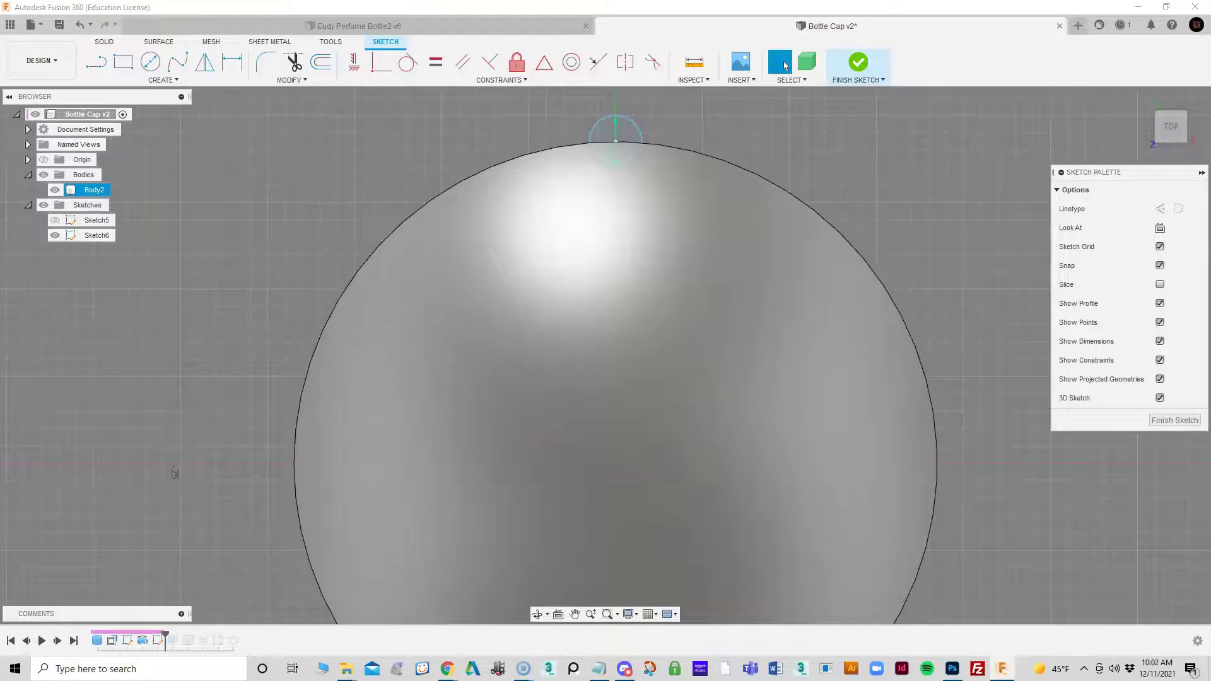
key(c)
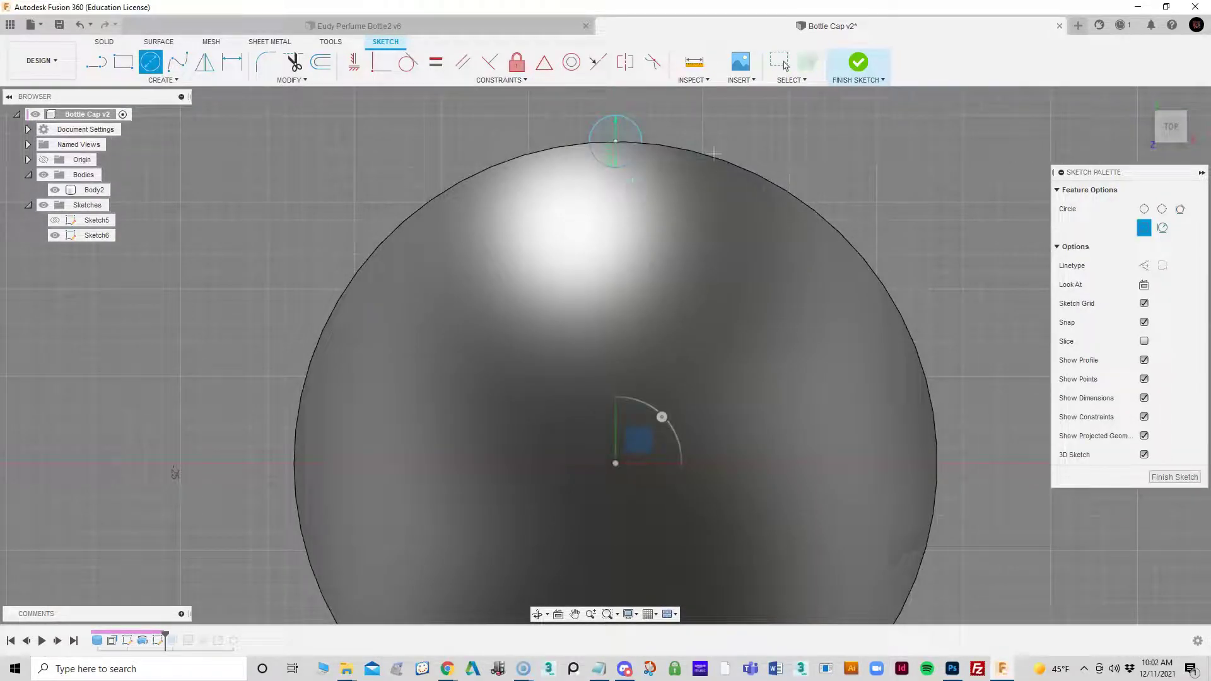
right_click(267, 167)
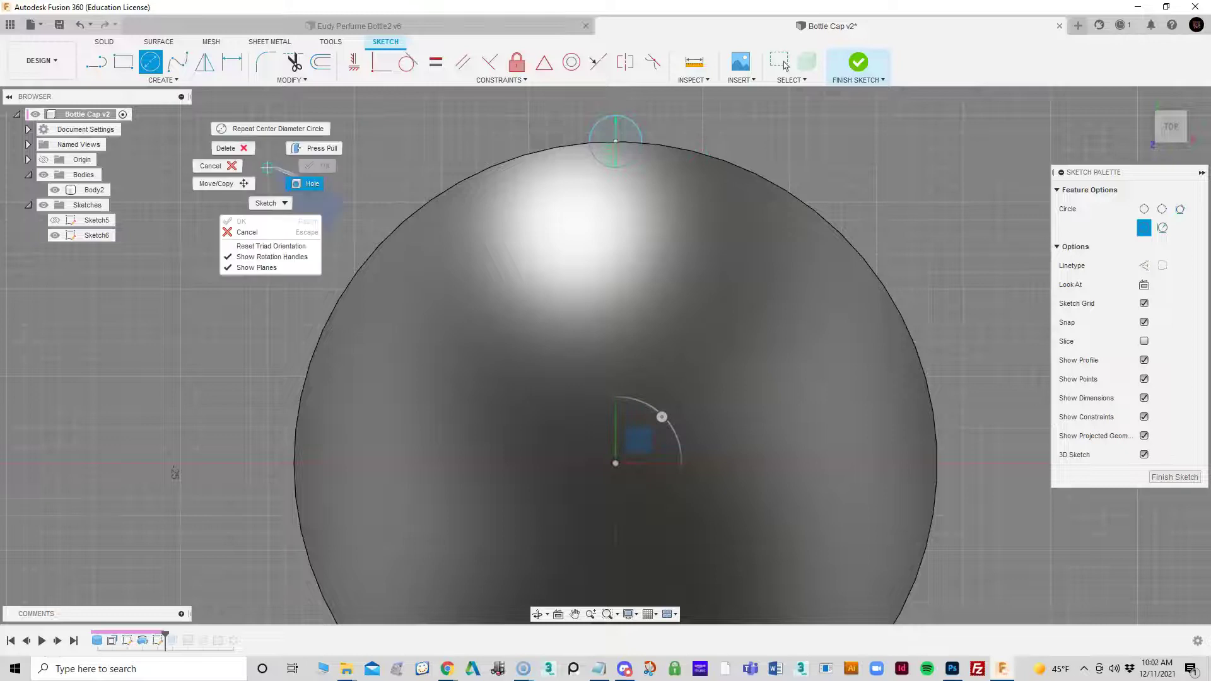
click(216, 166)
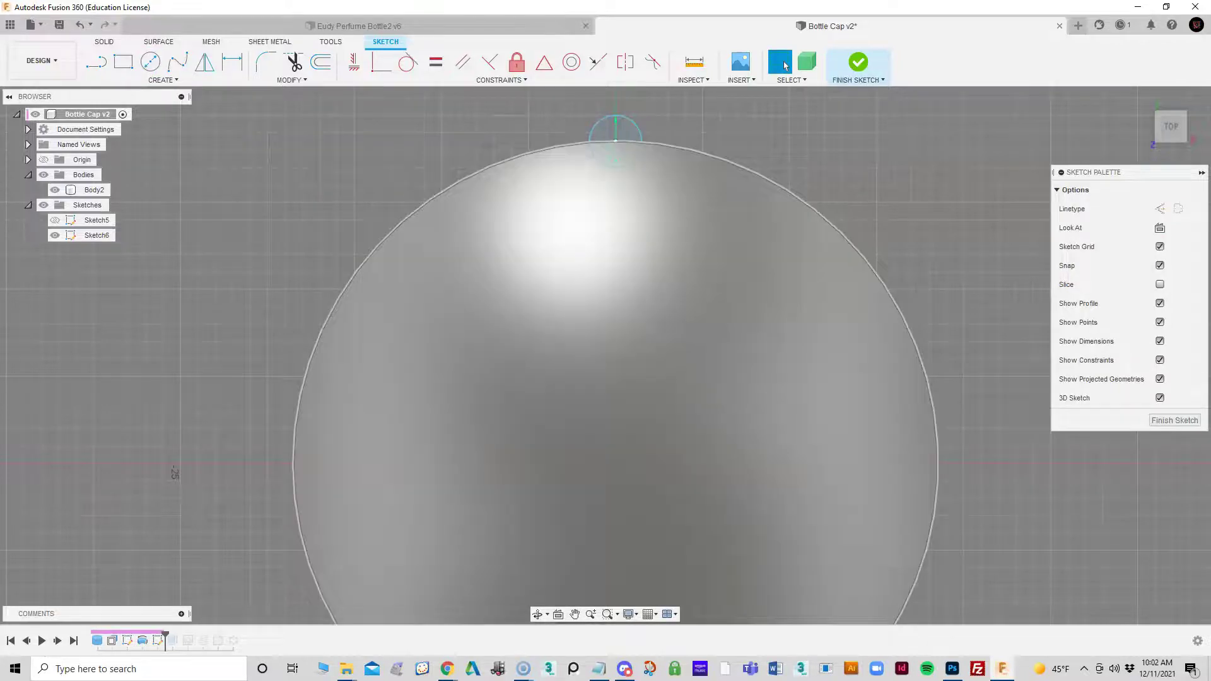
click(1173, 420)
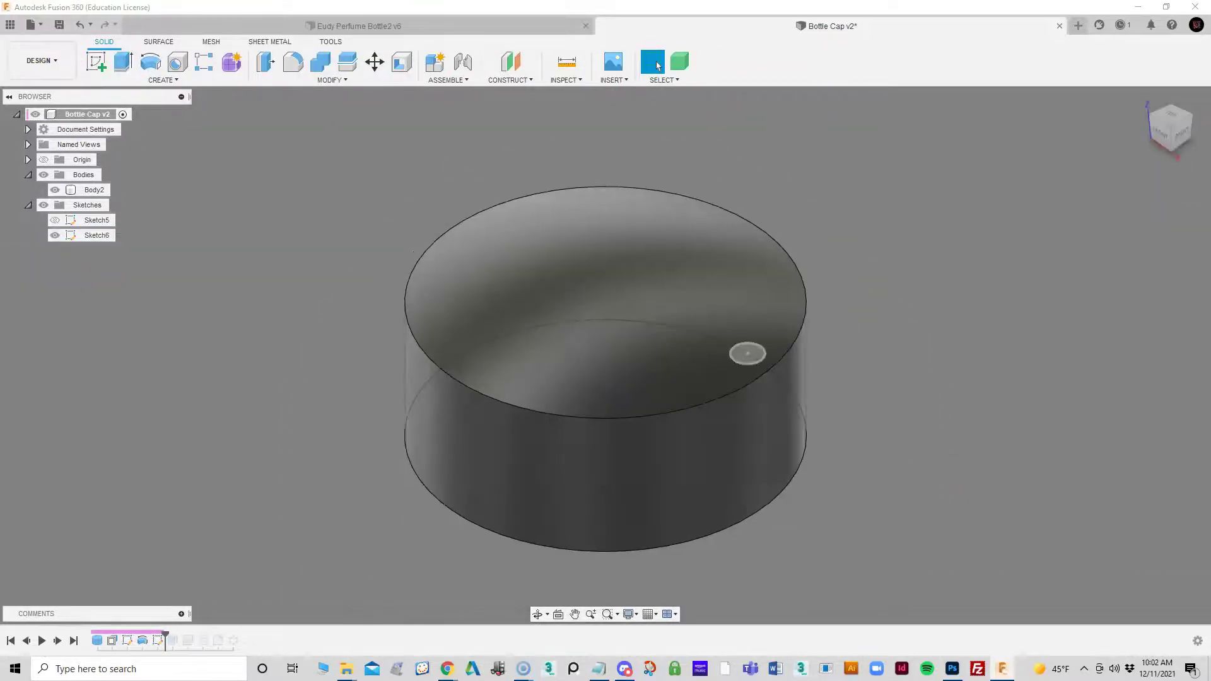
Roll the history past the groove's extrude cut, review the cut's settings on the cap's side, and leave them unchanged
shift+middle_drag(693, 353, 463, 322)
shift+middle_drag(580, 511, 654, 527)
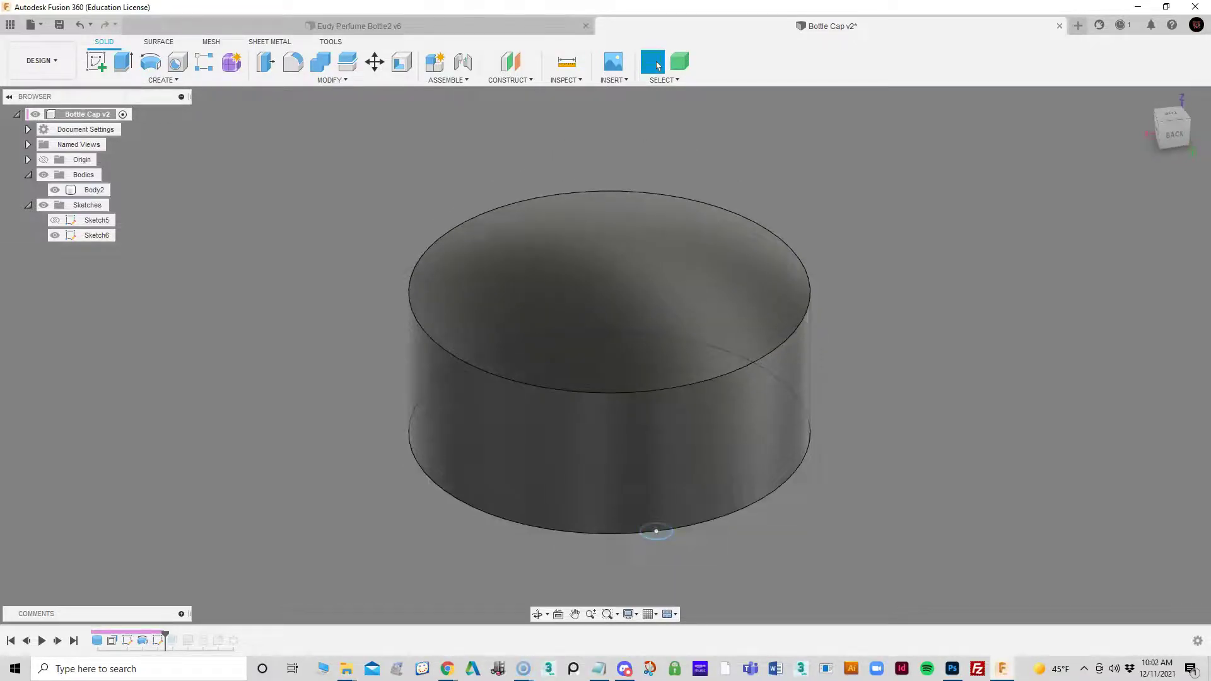
drag(165, 638, 180, 639)
right_click(172, 640)
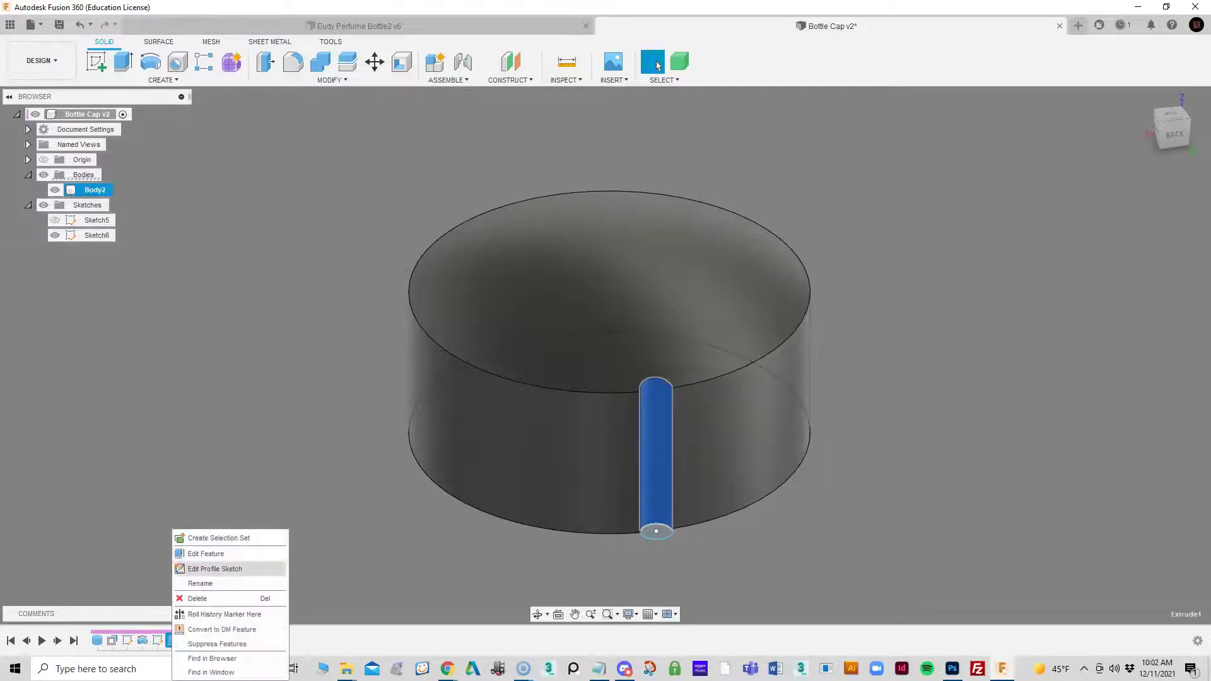
click(215, 554)
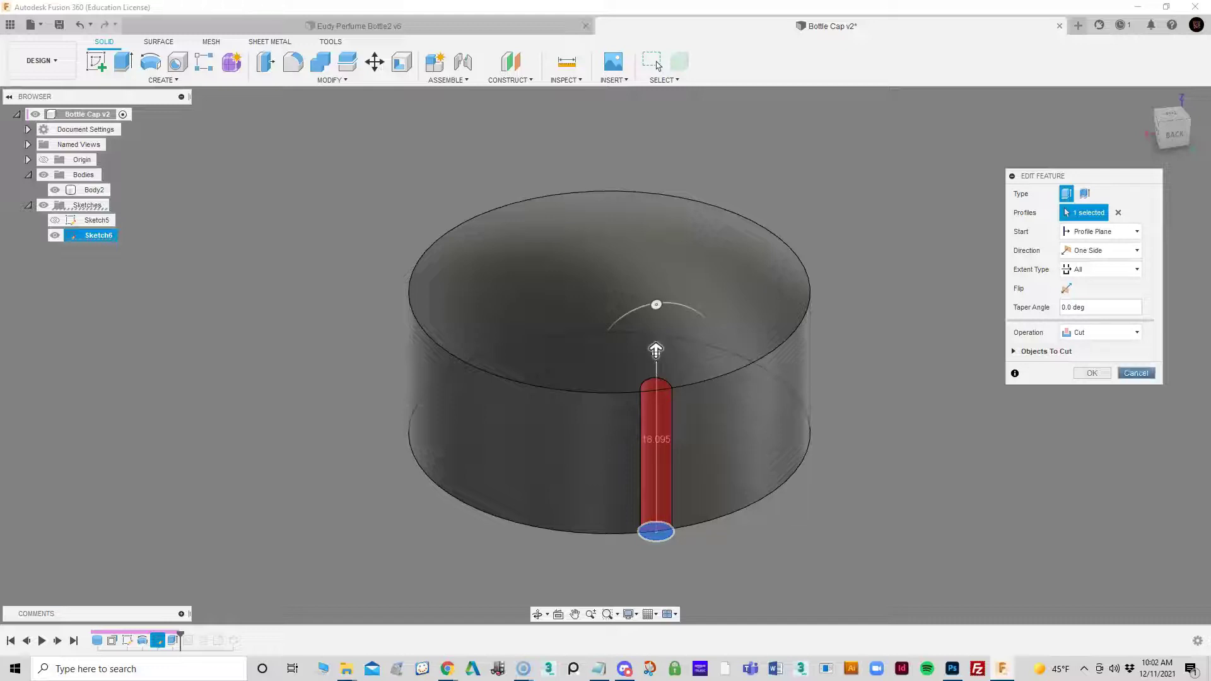
click(1134, 373)
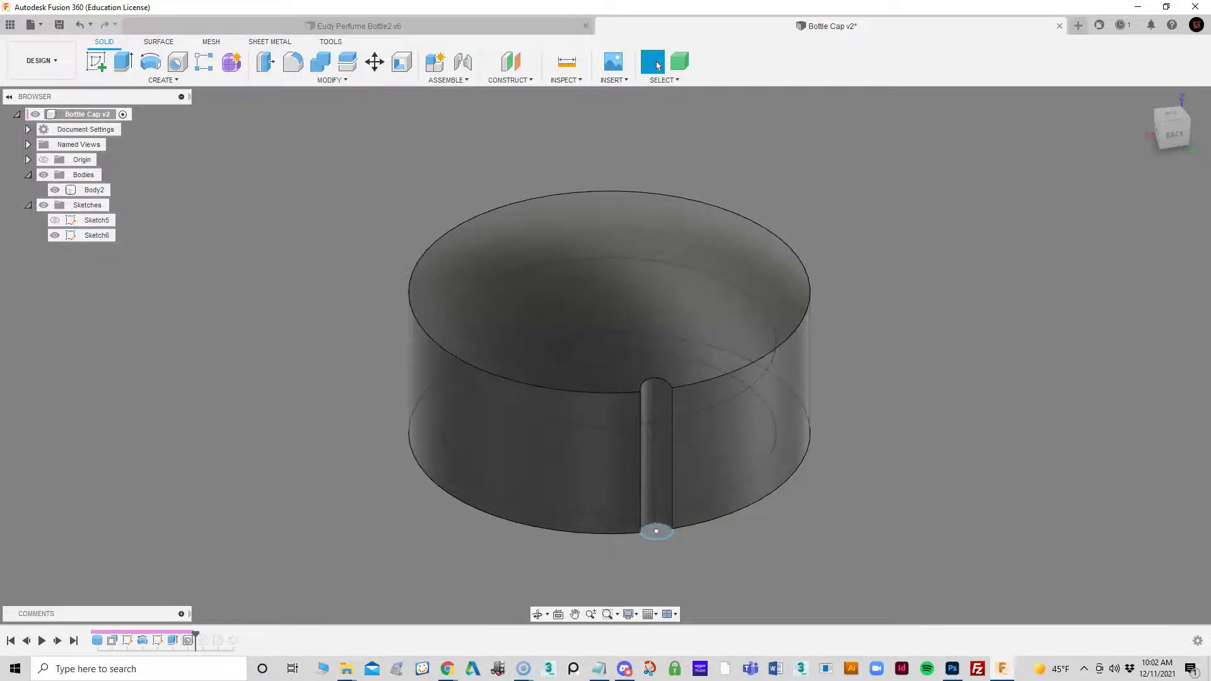
Roll the history past the hole in the cap's underside and review its placement, depth and diameter settings without changing them
shift+middle_drag(609, 378, 609, 212)
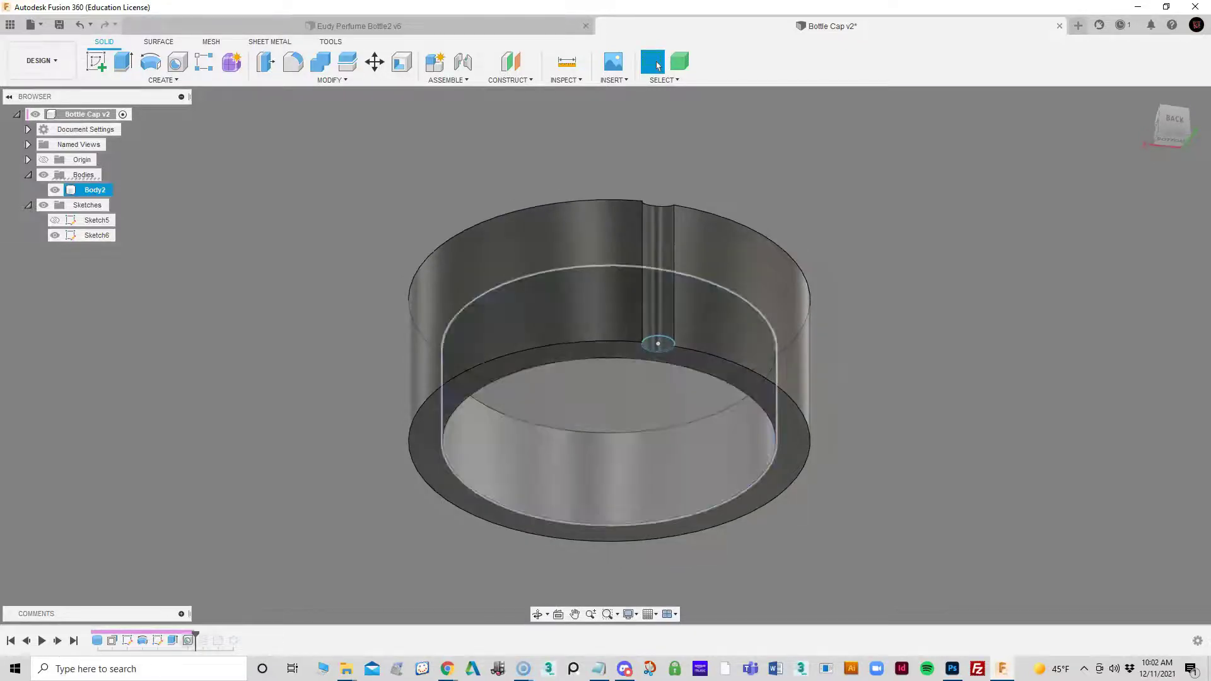
right_click(188, 640)
click(221, 530)
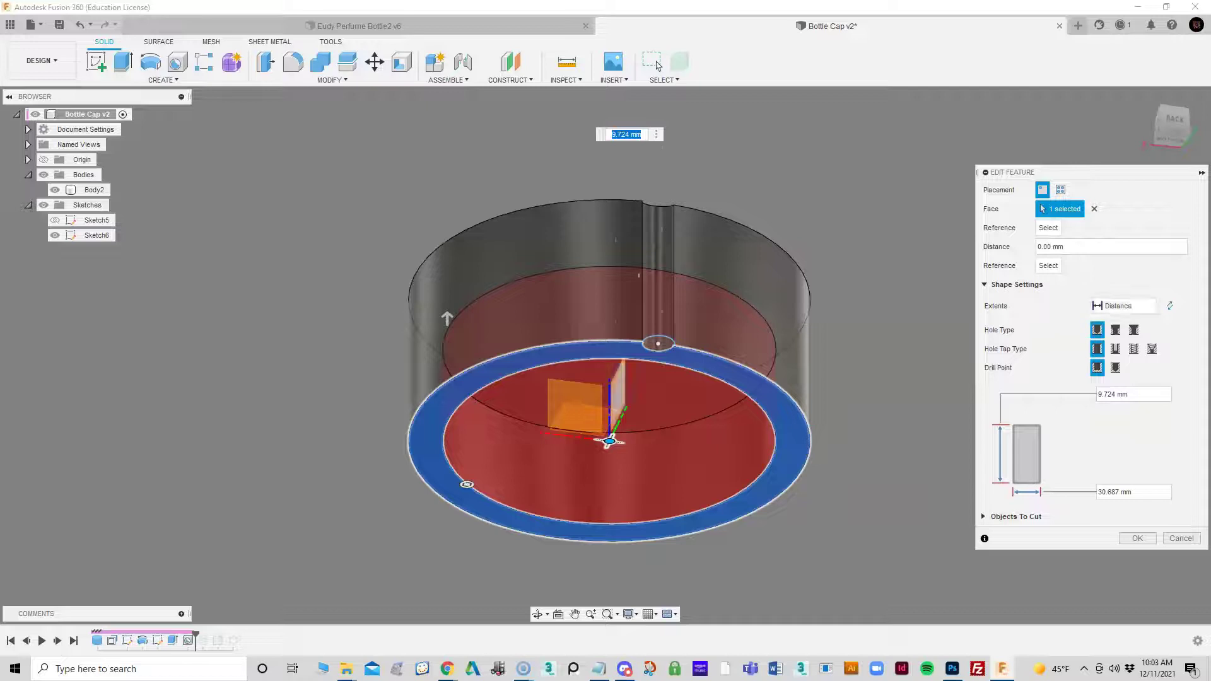
shift+middle_drag(618, 391, 618, 454)
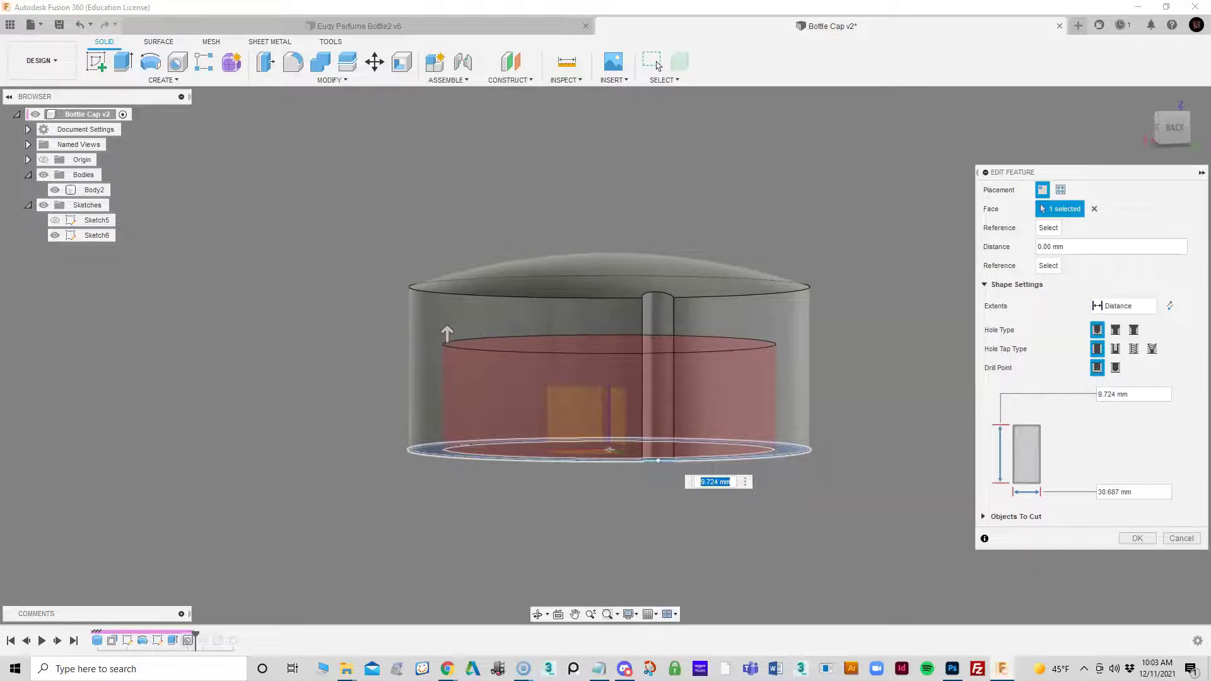
key(Escape)
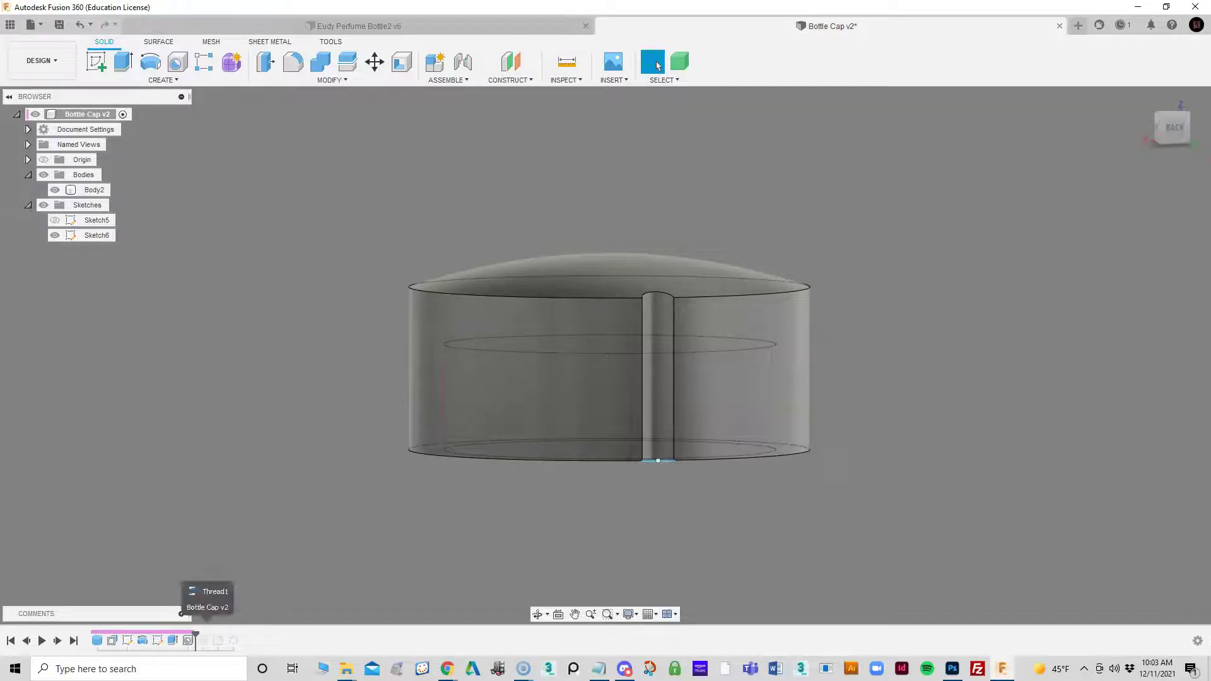
Roll the history past the internal thread and review its settings and the available thread types, leaving the feature unchanged
shift+middle_drag(609, 391, 609, 262)
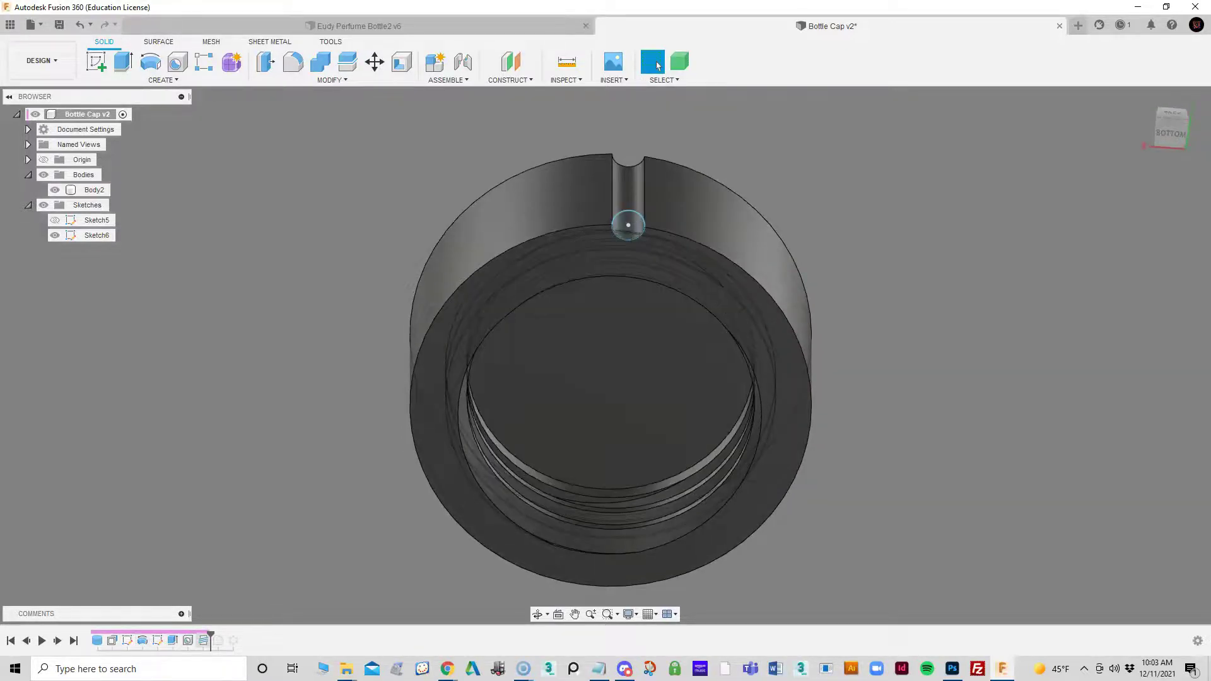
right_click(203, 640)
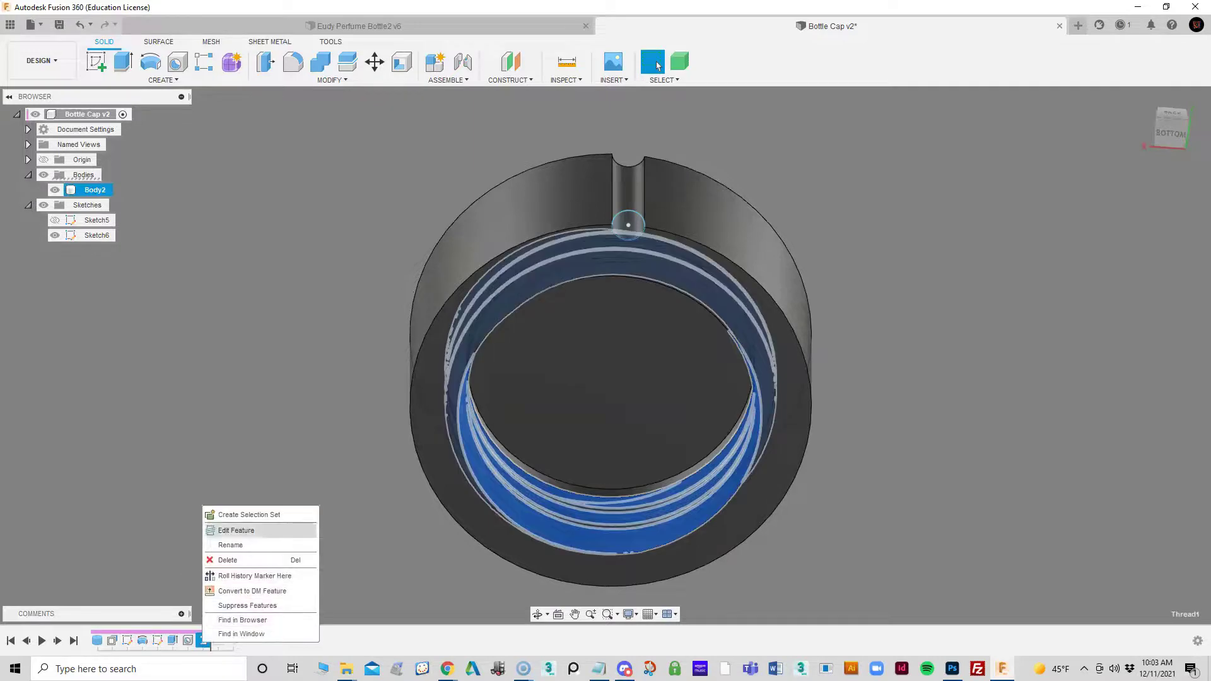
click(235, 530)
shift+middle_drag(609, 296, 609, 358)
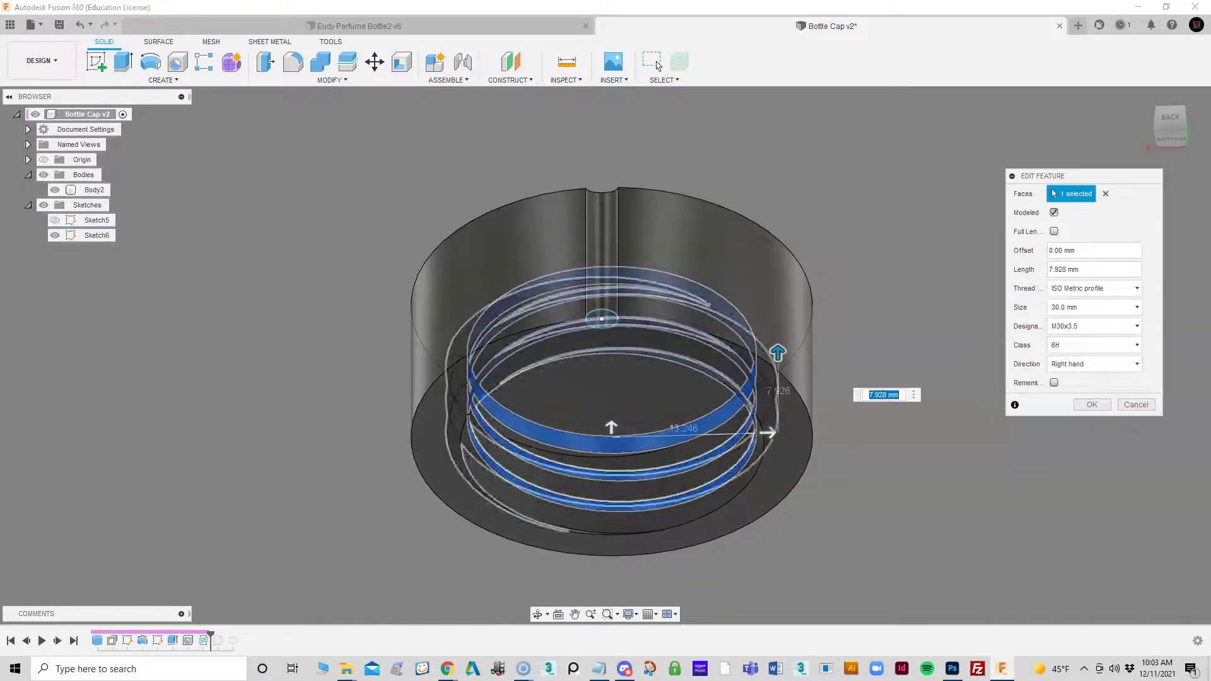
shift+middle_drag(609, 358, 609, 435)
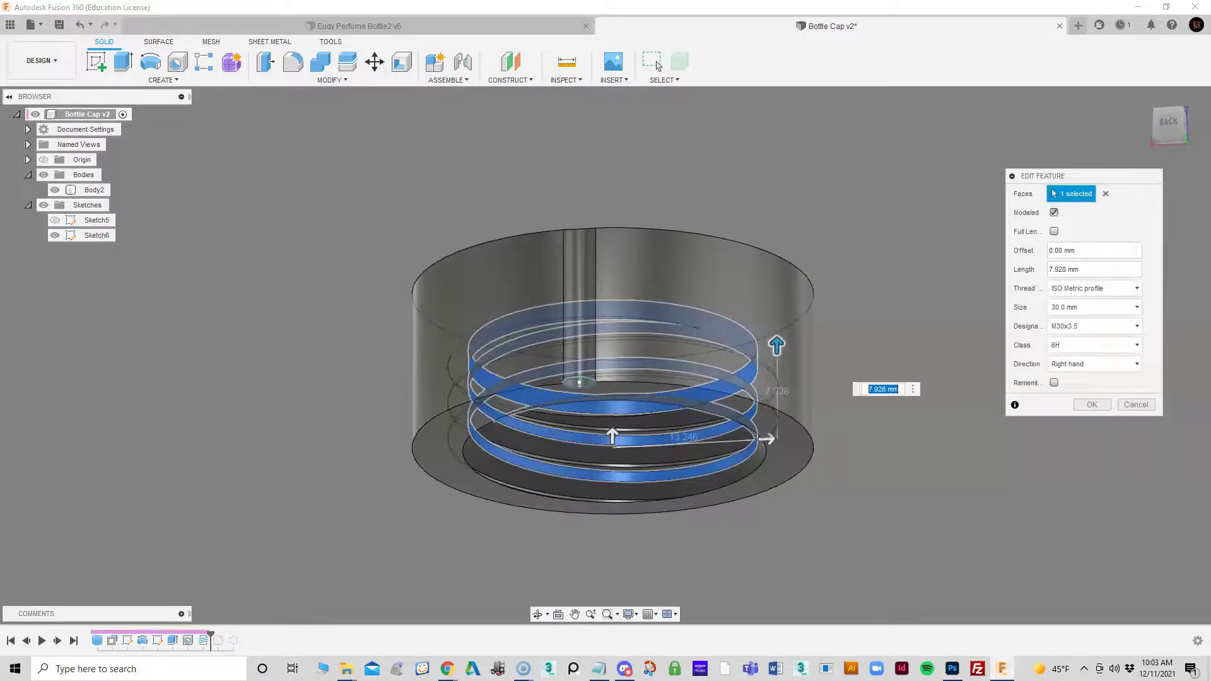
click(1093, 288)
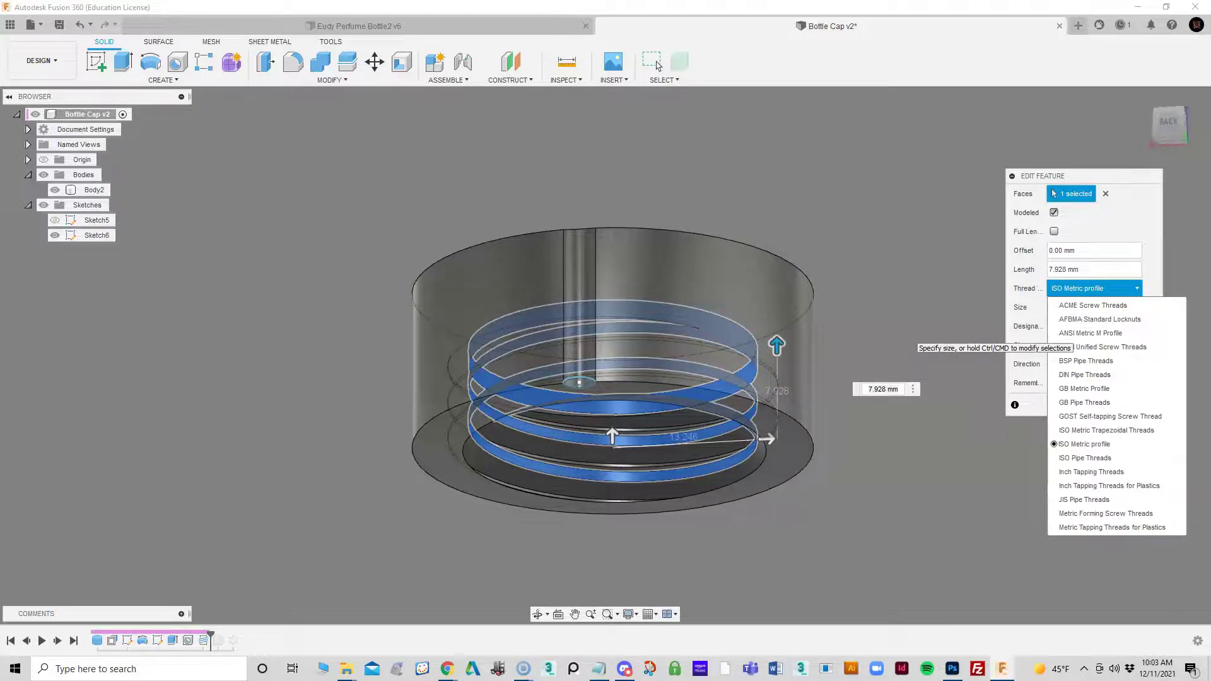
key(Escape)
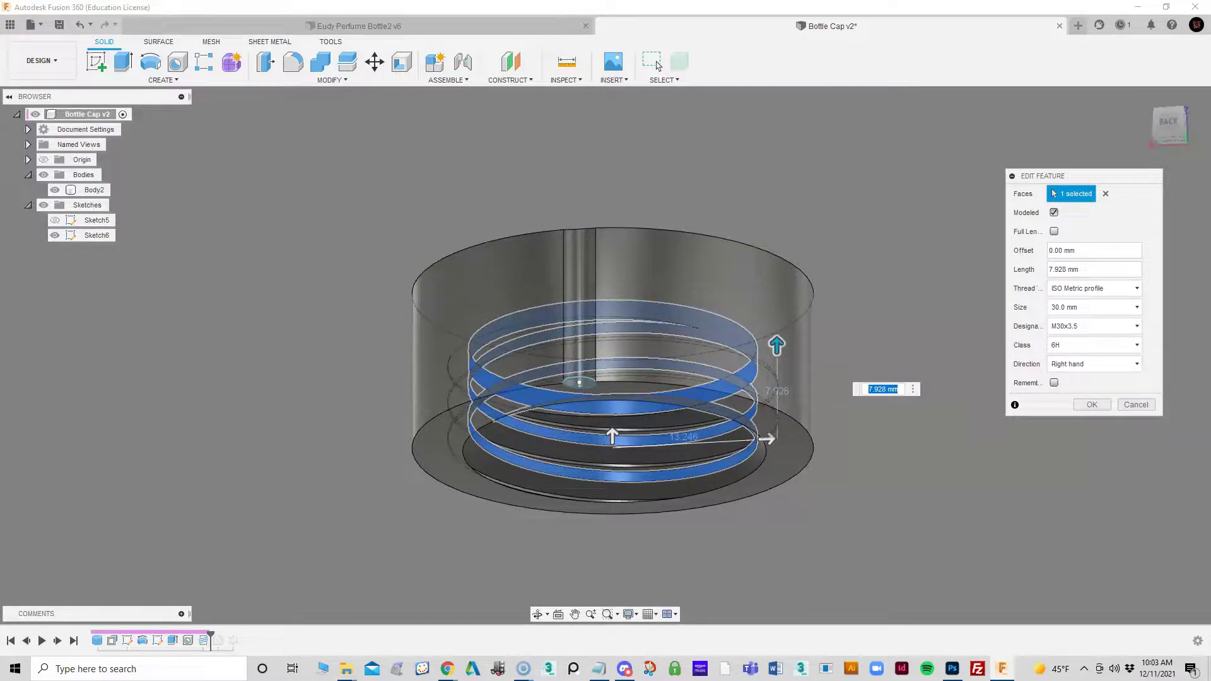
key(Escape)
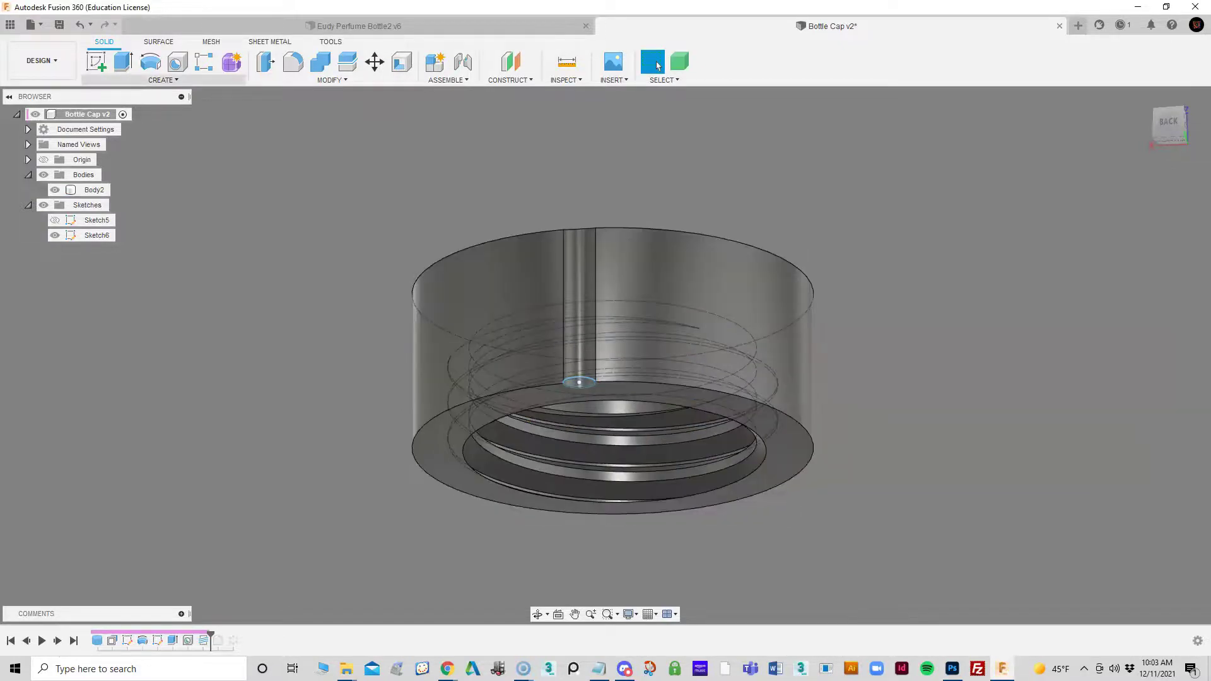
click(163, 79)
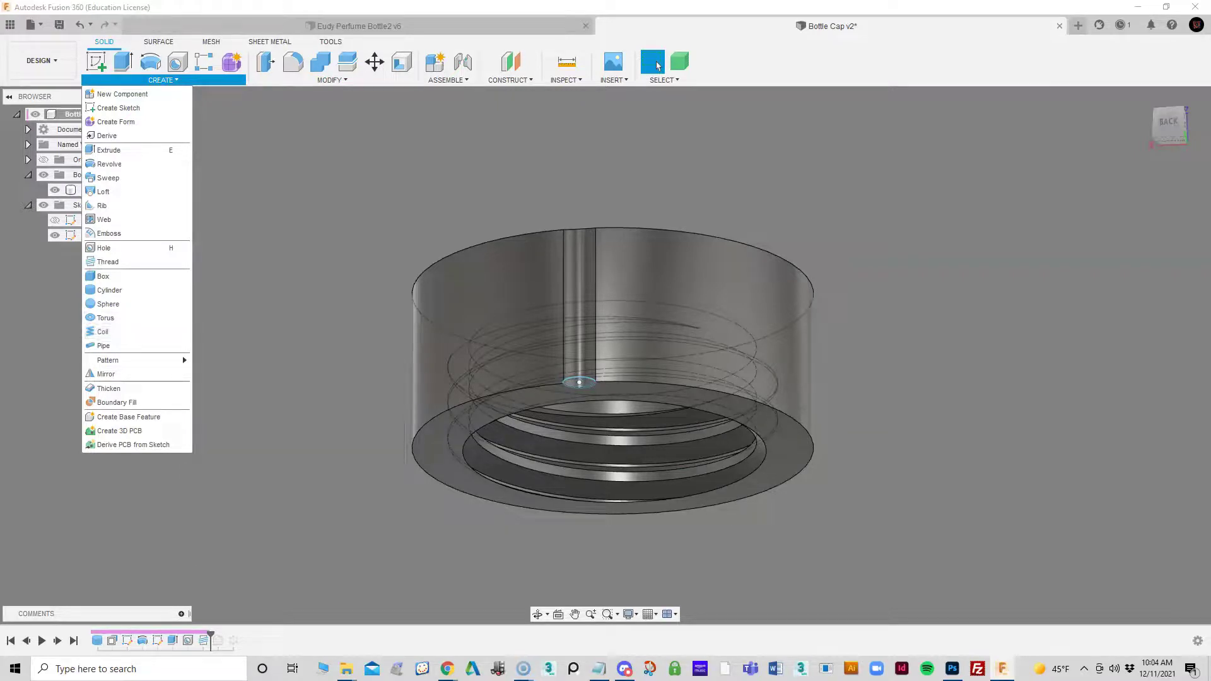
key(Escape)
click(94, 190)
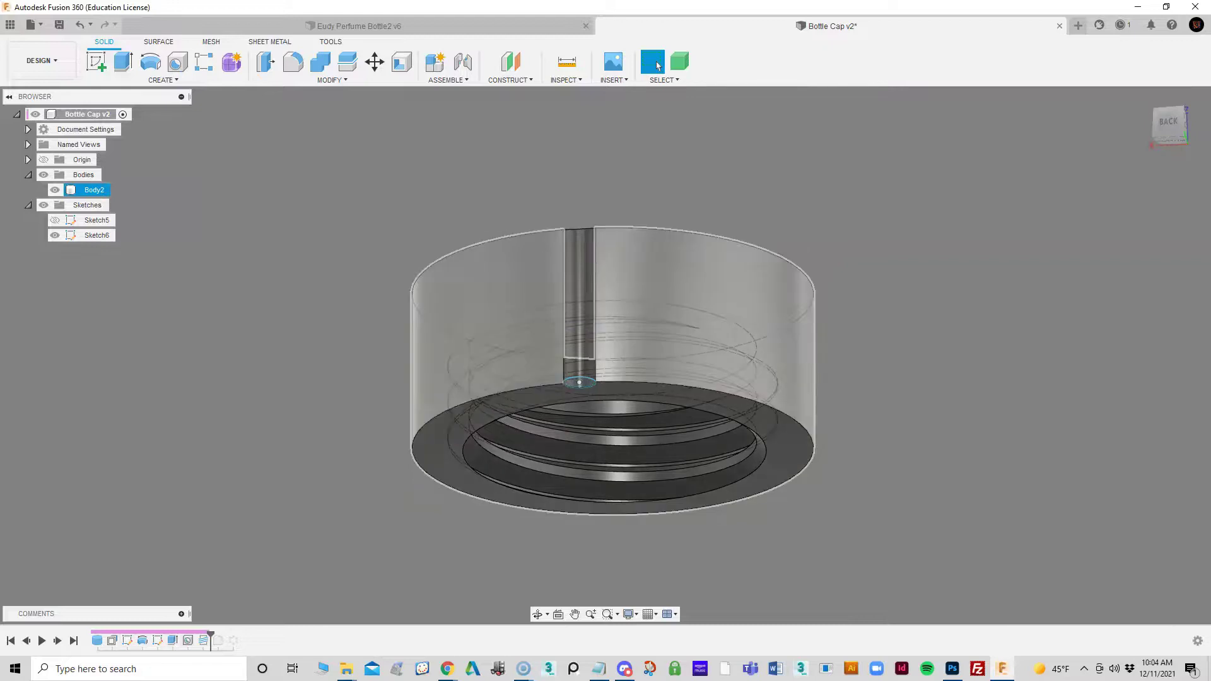
shift+middle_drag(611, 357, 555, 504)
drag(514, 542, 501, 402)
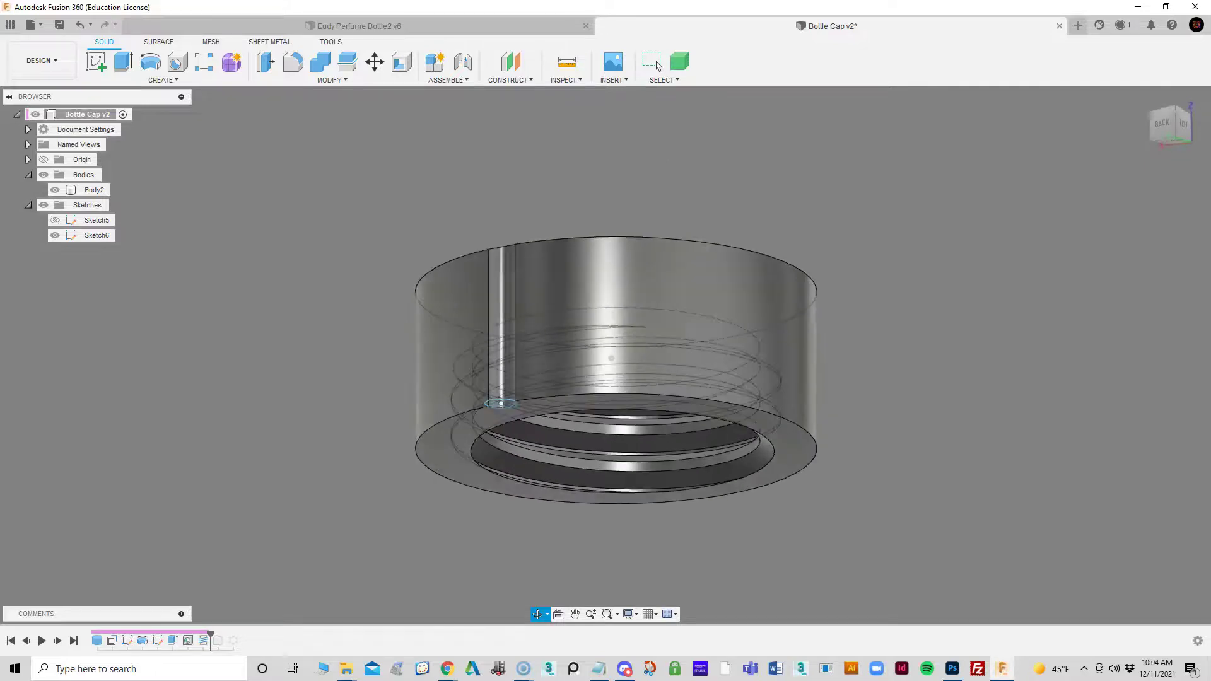
click(655, 62)
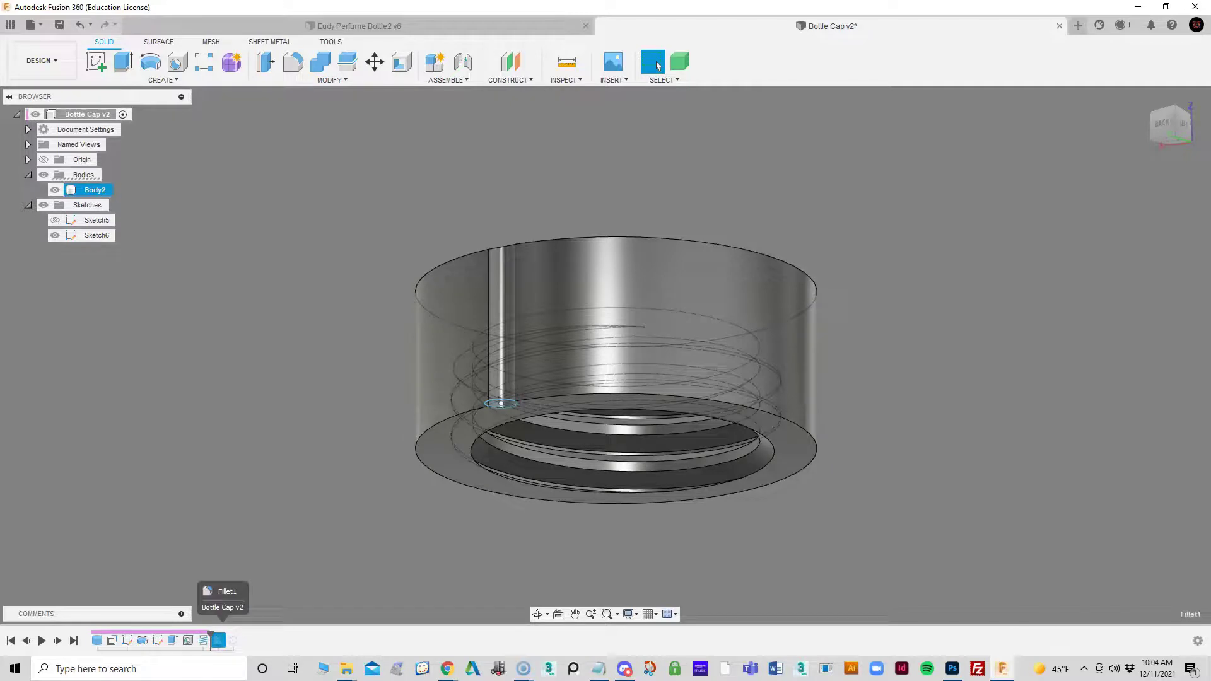
Roll the history past the fillet on the groove's edges and review its edge selection and radius without changing them
drag(212, 639, 229, 640)
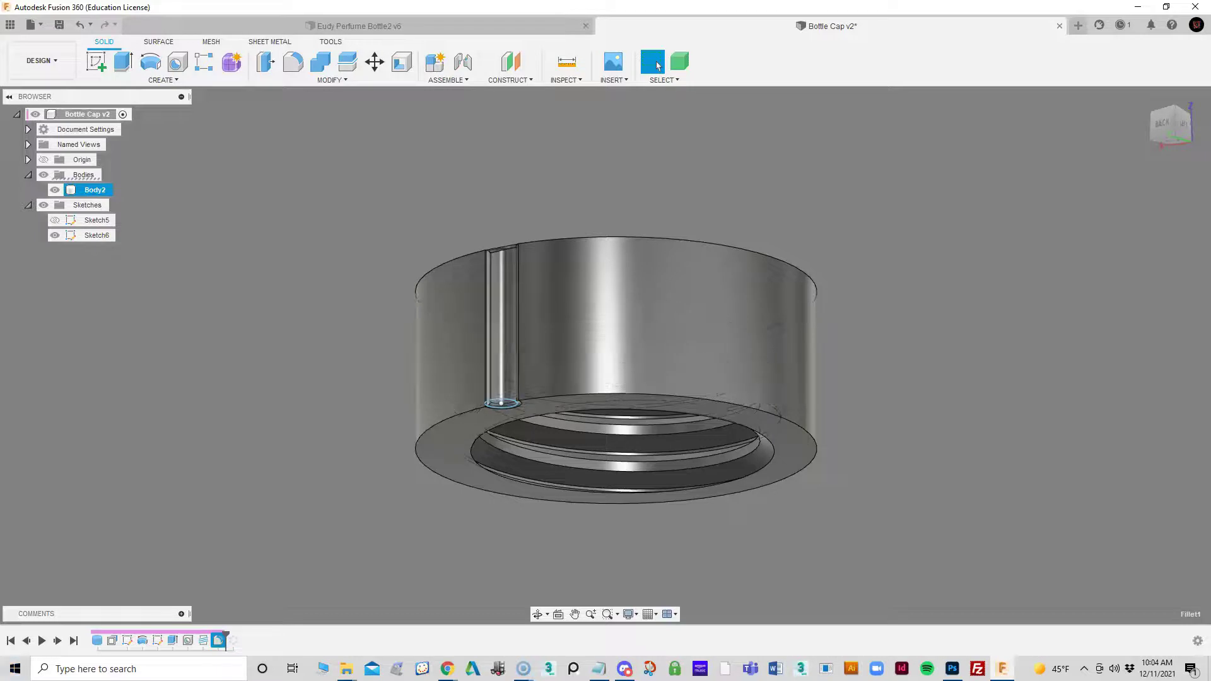
shift+middle_drag(615, 343, 655, 467)
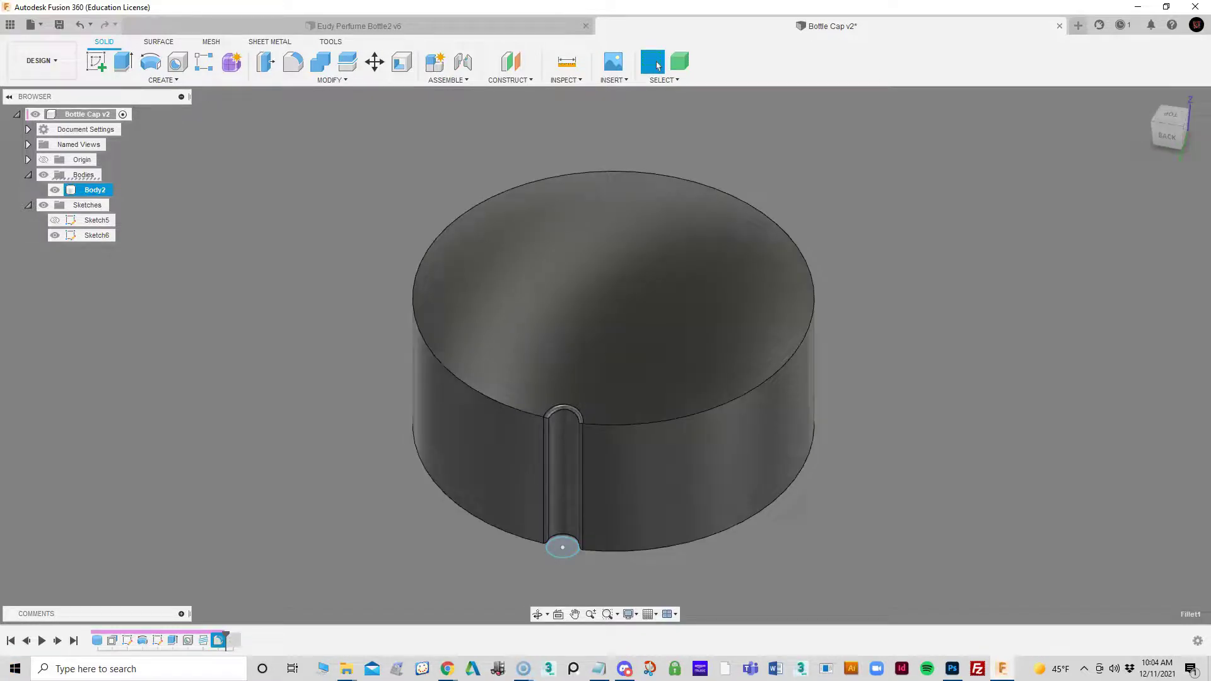
right_click(218, 640)
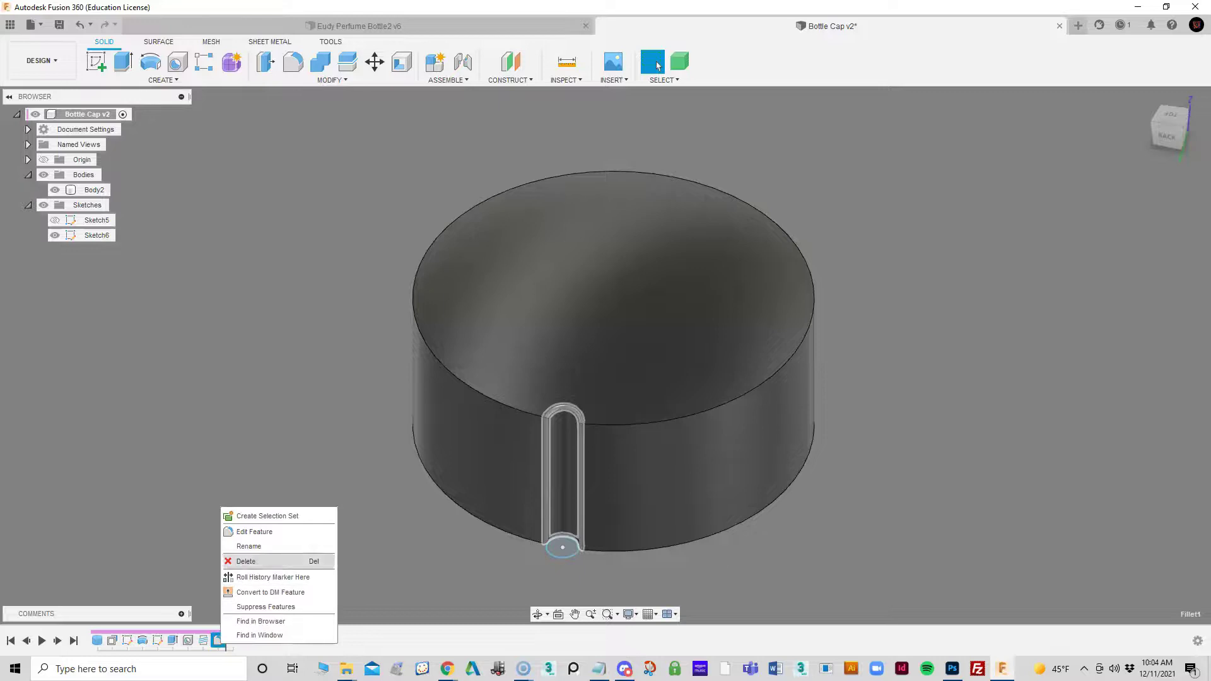
click(254, 532)
scroll(631, 553, up, 2)
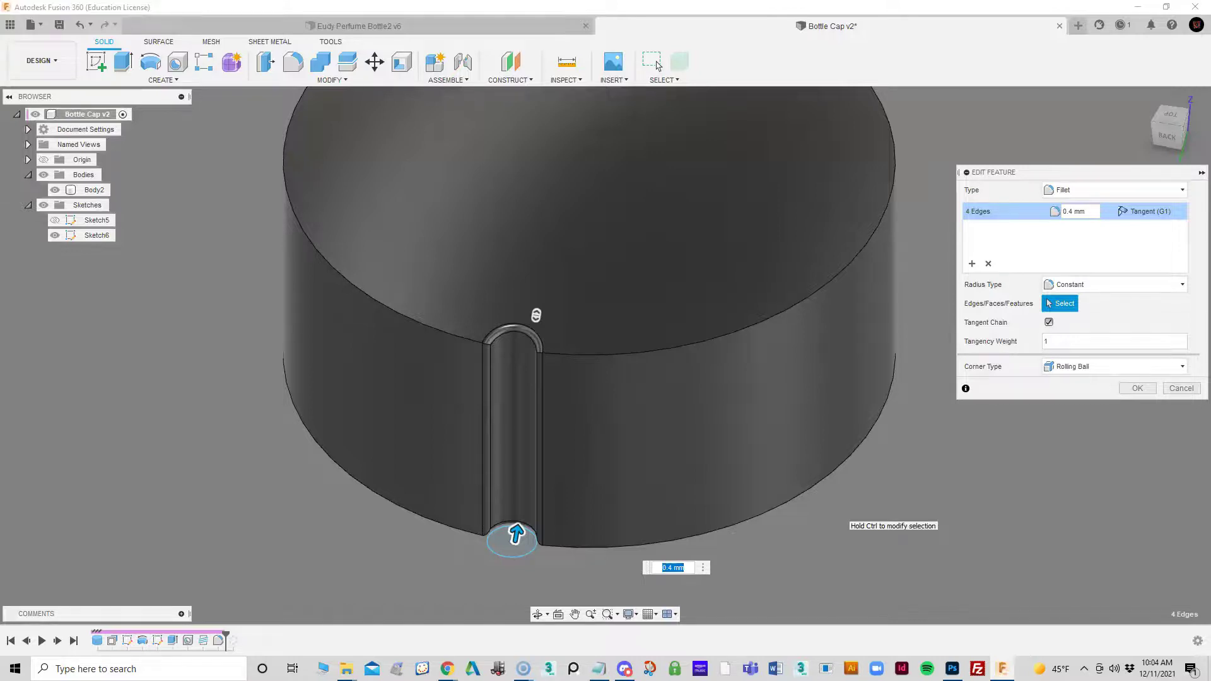
key(ctrl)
mouse_move(452, 527)
shift+middle_down()
mouse_move(482, 340)
mouse_move(457, 523)
shift+middle_up()
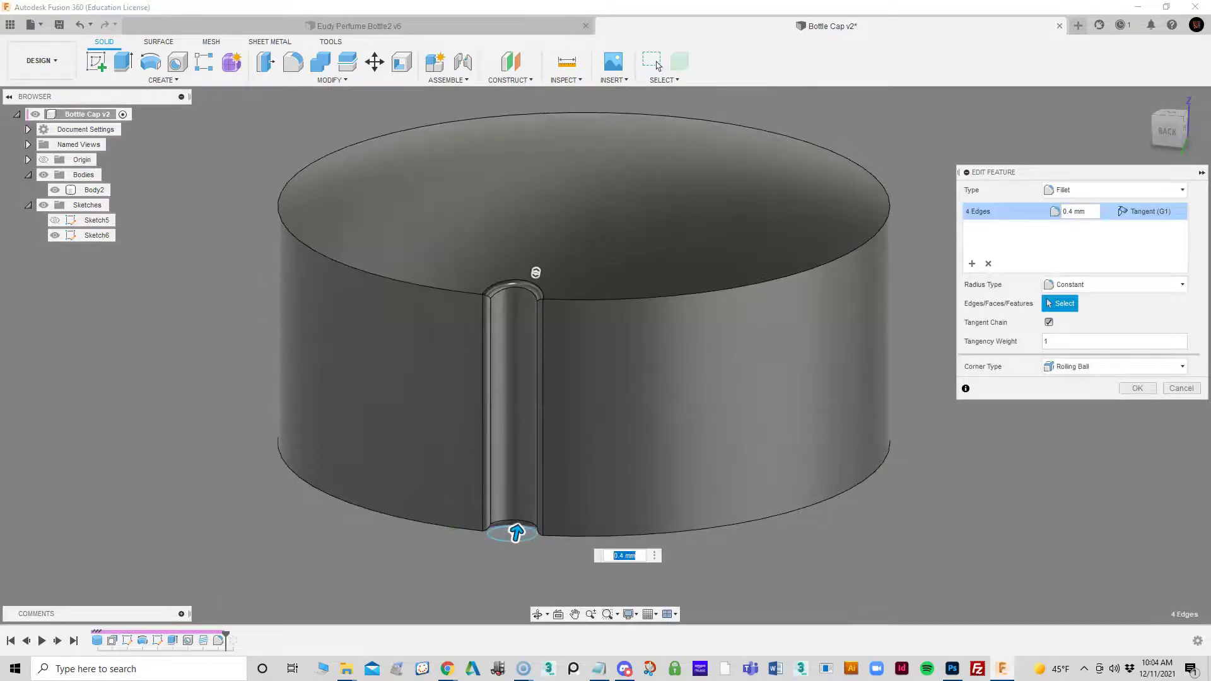
click(1180, 388)
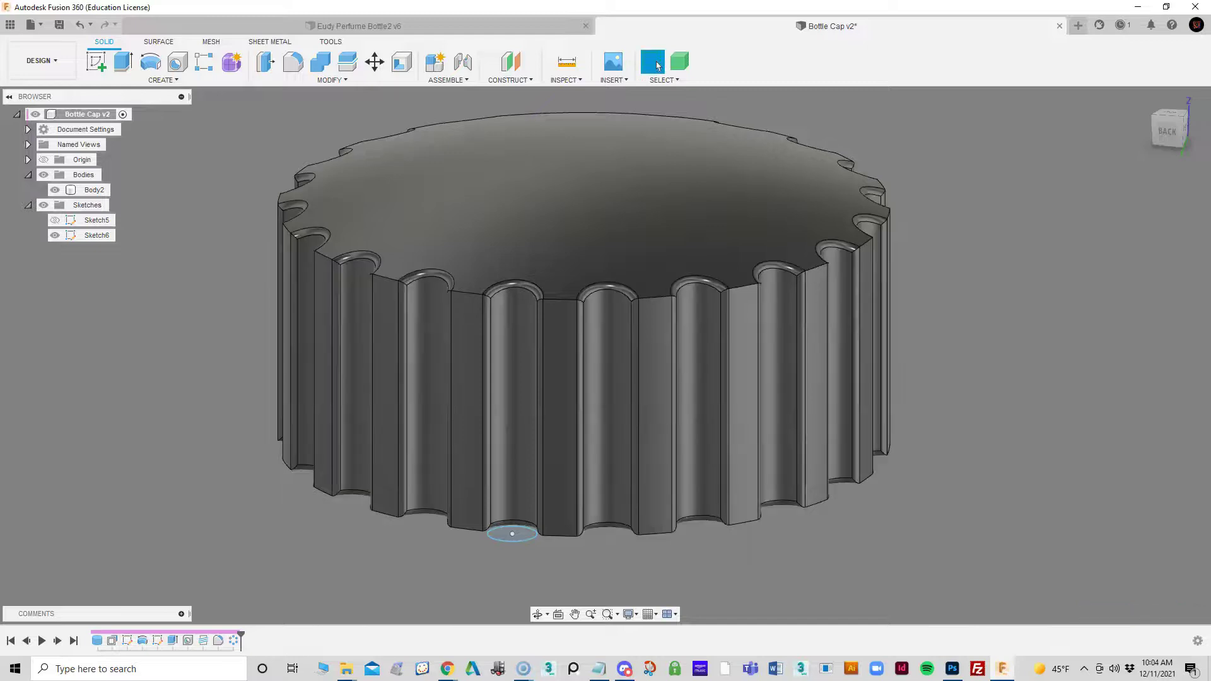
Open the circular pattern of the cap's grooves for editing and review its settings and the available object types, keeping Features
shift+middle_drag(921, 372, 914, 461)
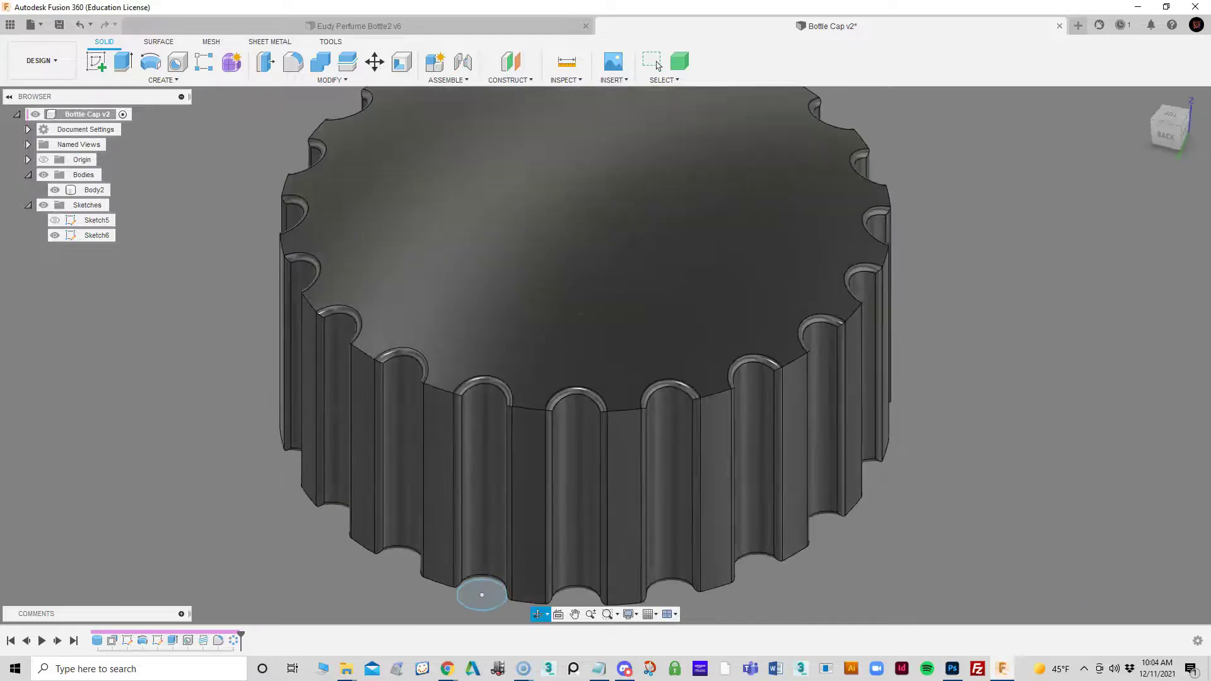
scroll(914, 460, down, 2)
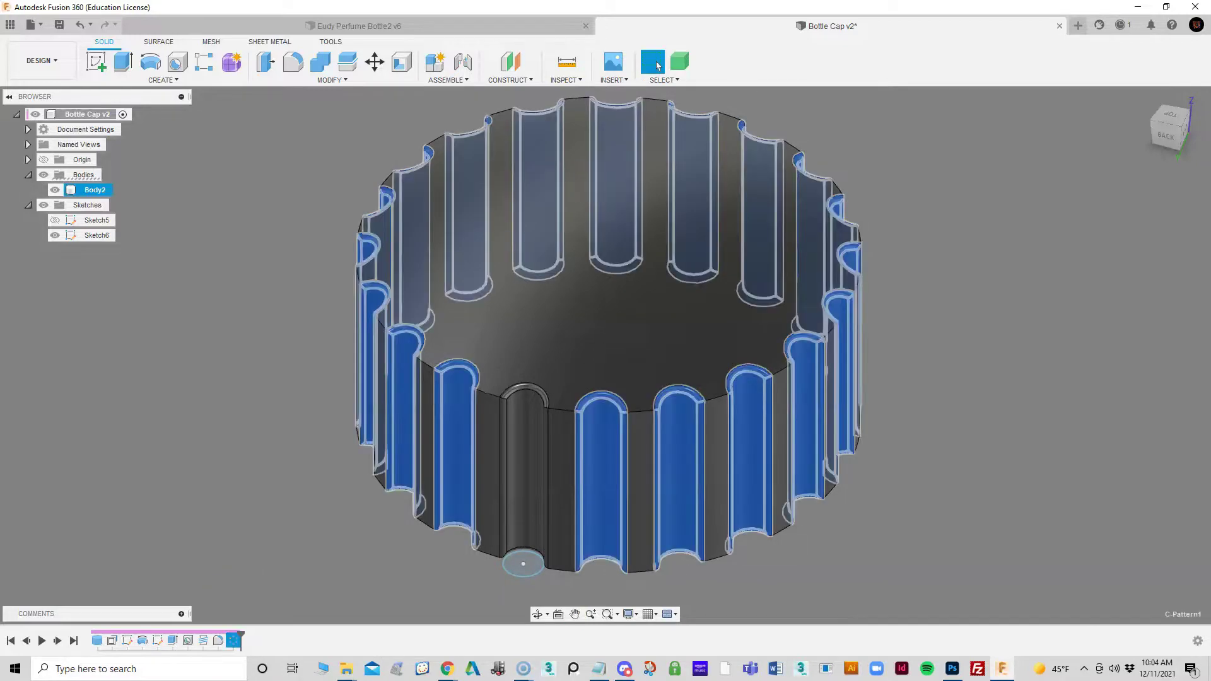
right_click(234, 640)
click(268, 526)
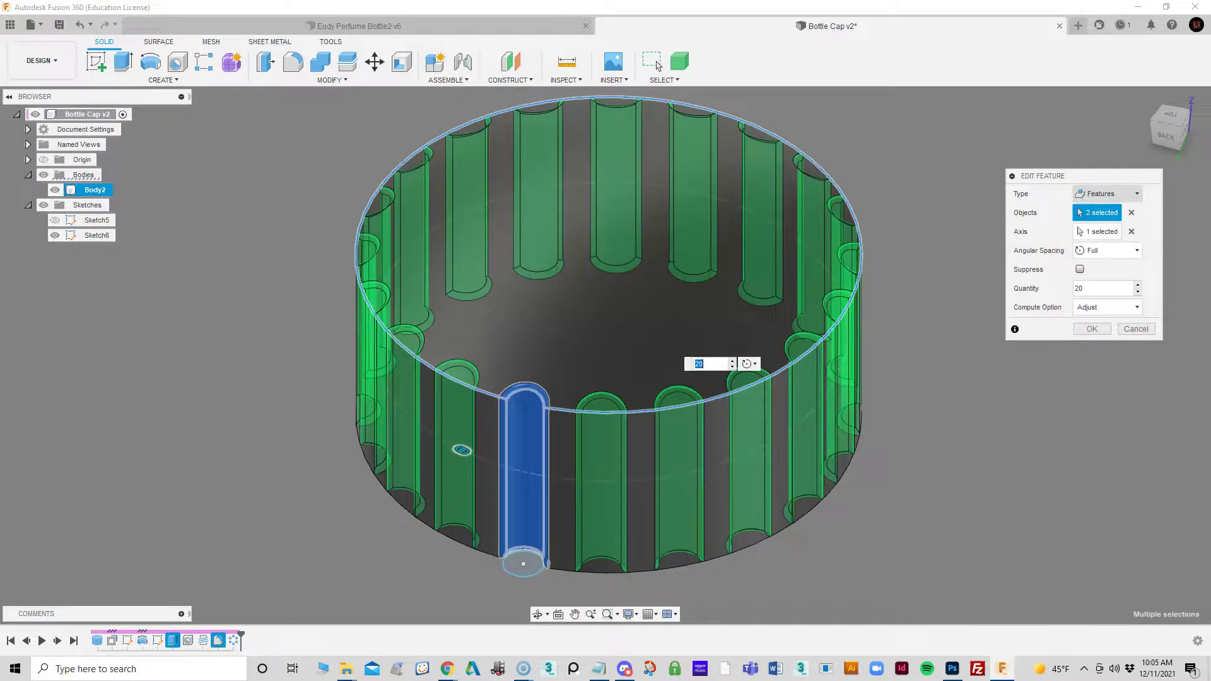
click(1107, 193)
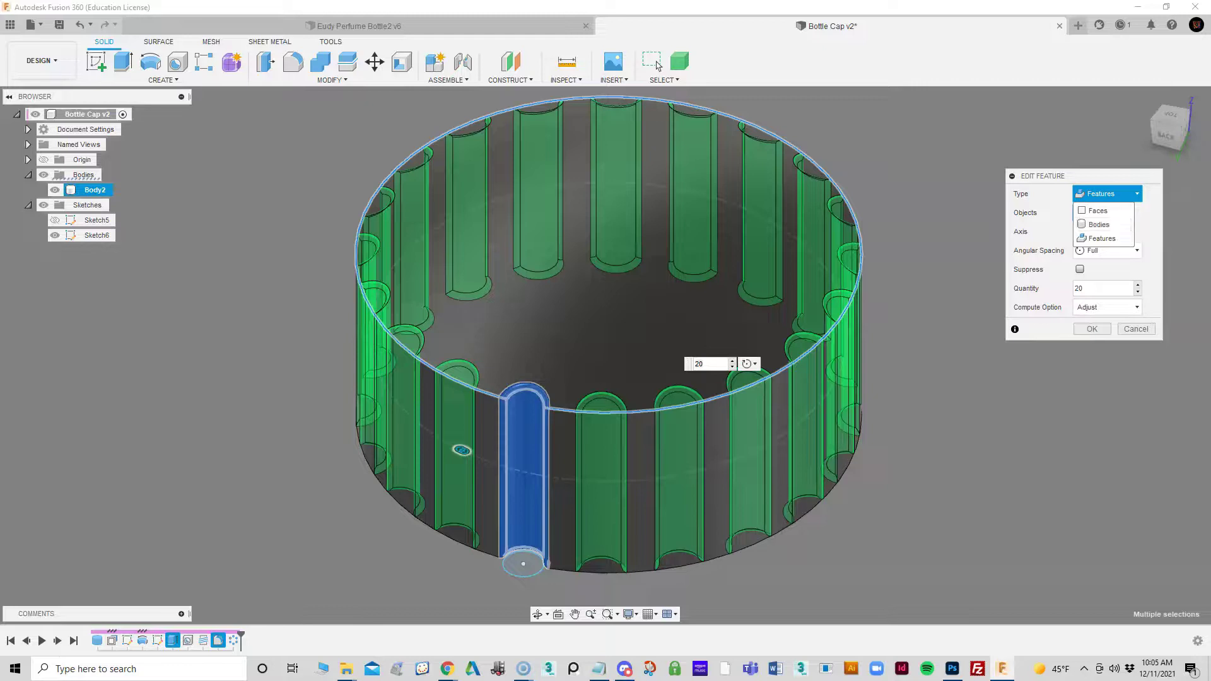
click(1110, 193)
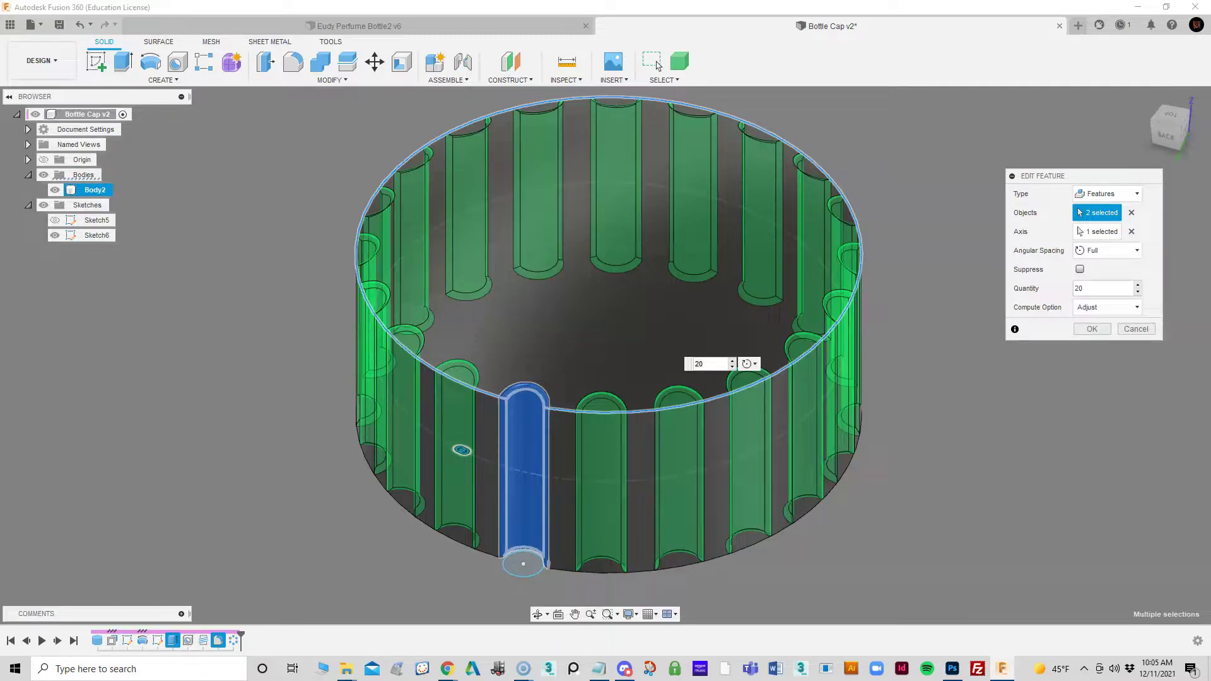
Enable suppression in the circular pattern and suppress three groove occurrences, one on each side of the original and one farther around
drag(1084, 176, 978, 169)
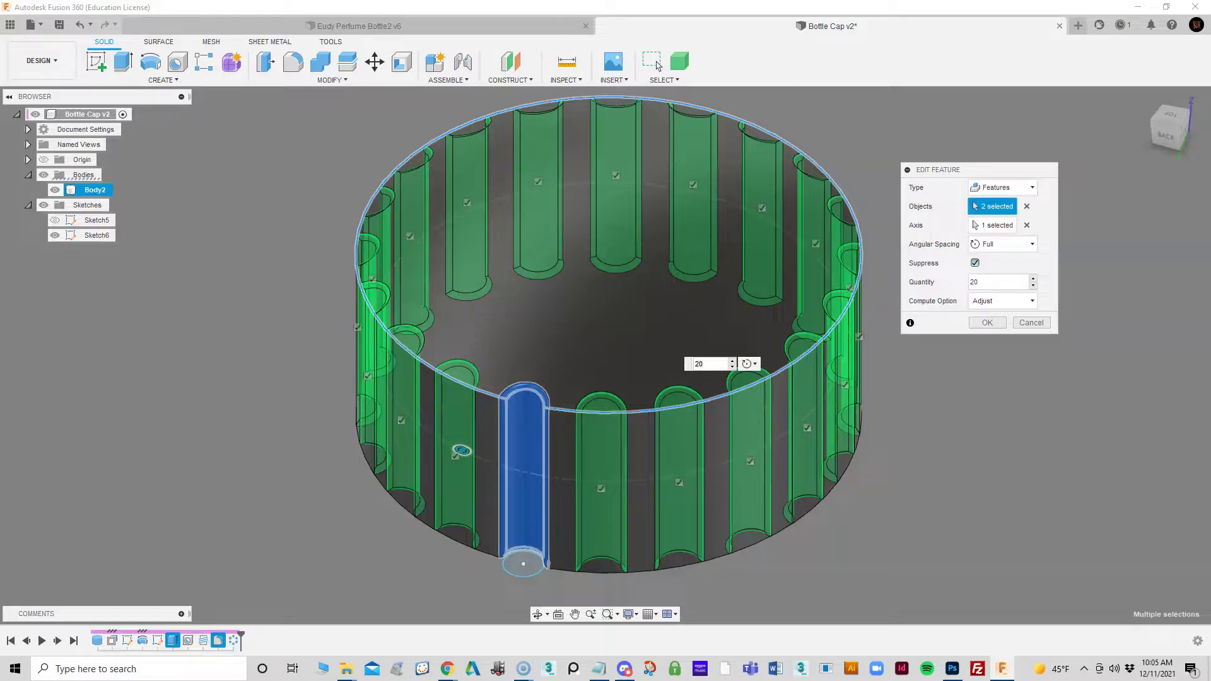
click(601, 488)
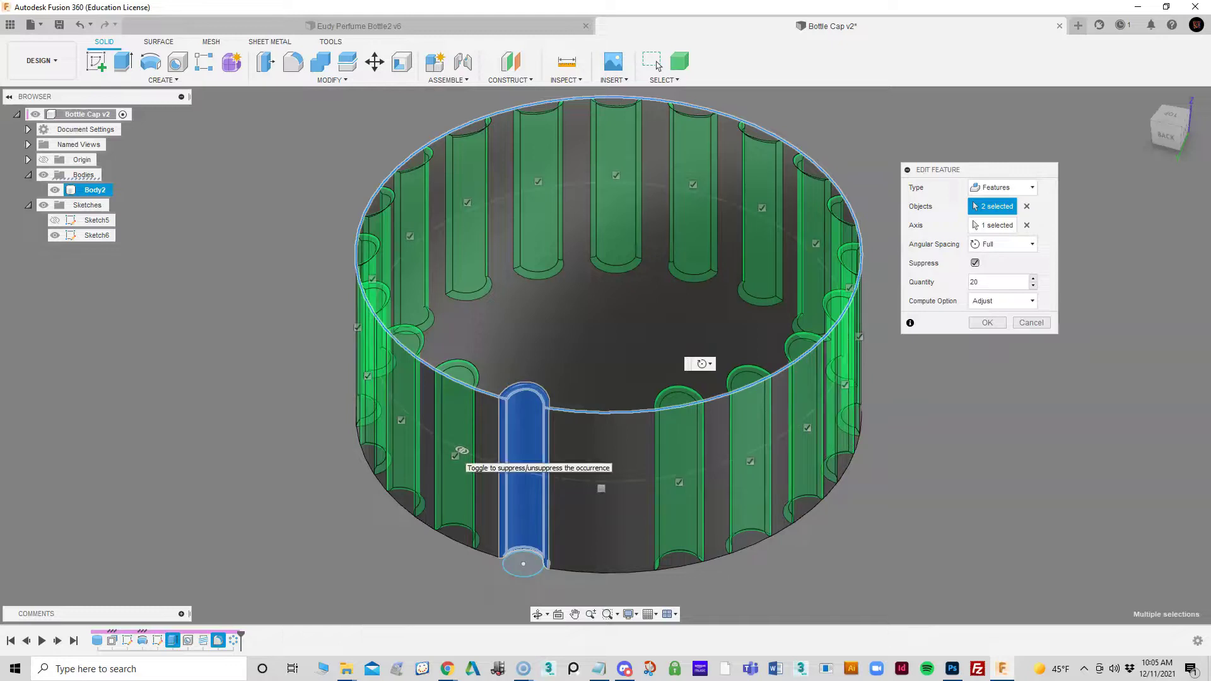
click(455, 454)
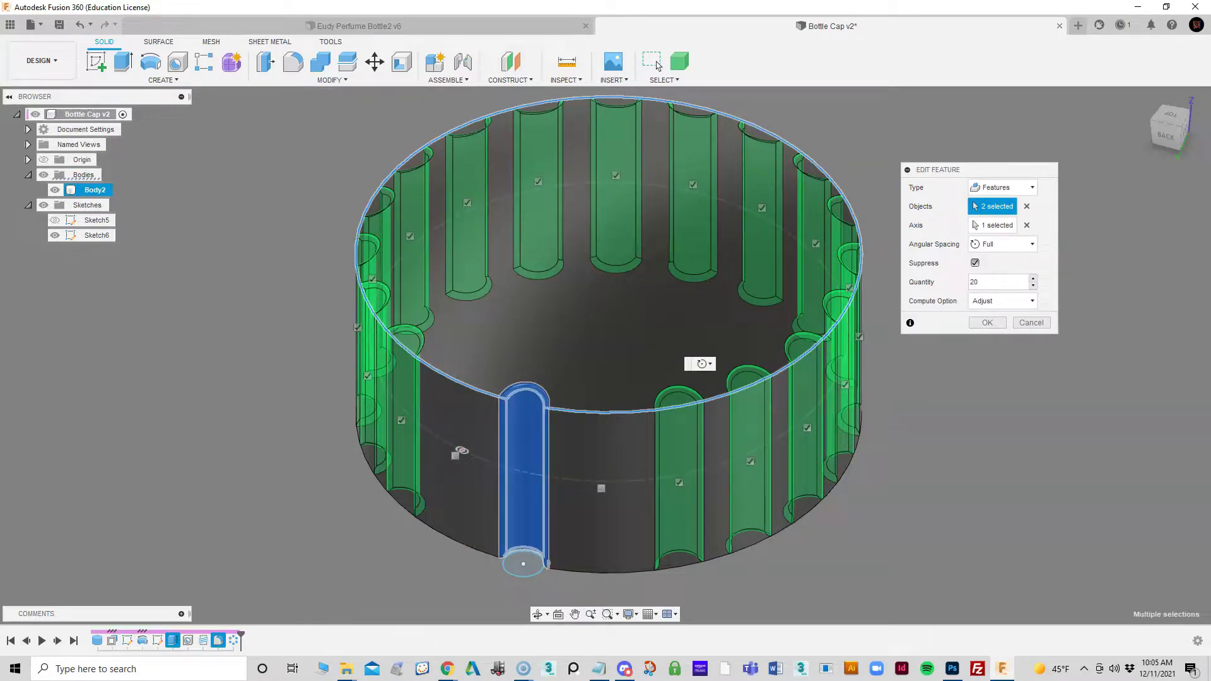
click(807, 428)
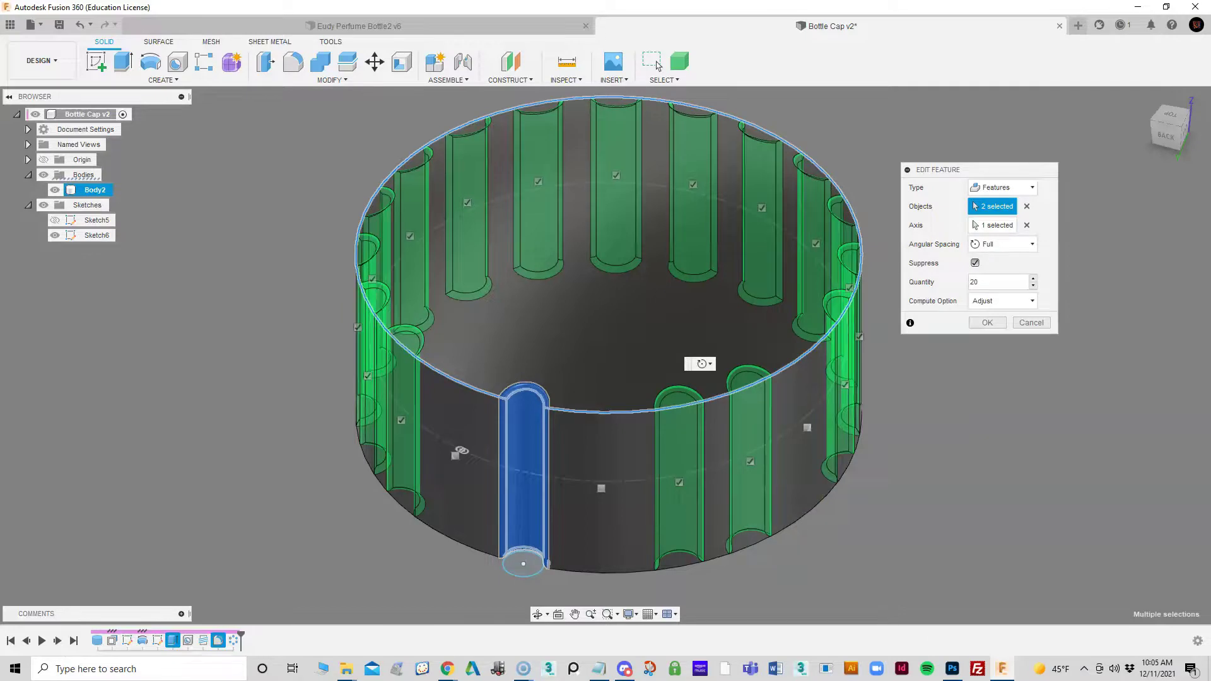
shift+middle_drag(462, 450, 561, 459)
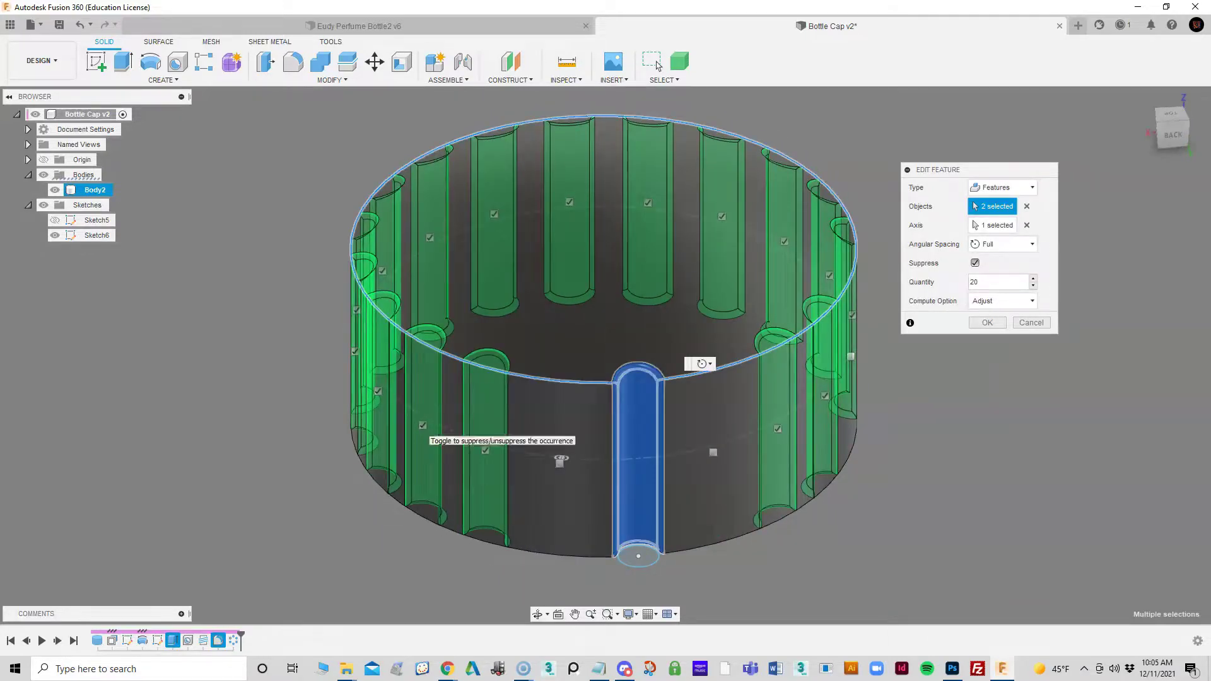
shift+middle_drag(560, 460, 483, 486)
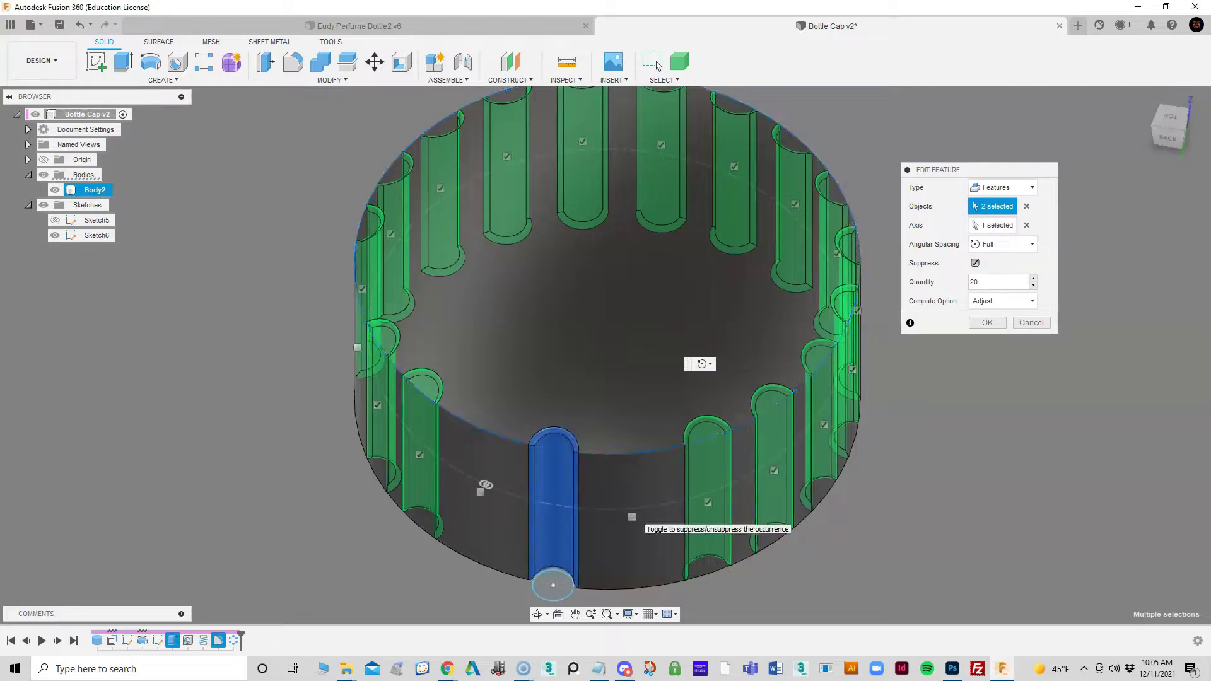
Restore the suppressed groove occurrences around the cap and accept the circular pattern with all 20 instances
click(631, 516)
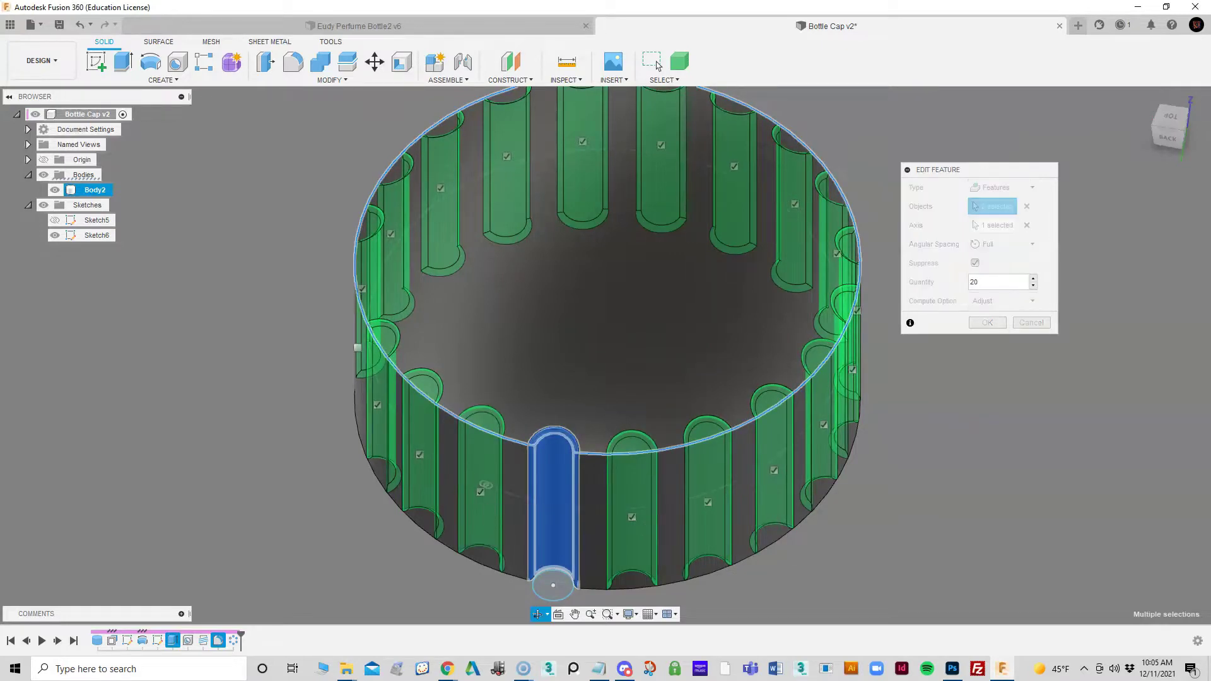
shift+middle_drag(485, 484, 646, 509)
click(429, 470)
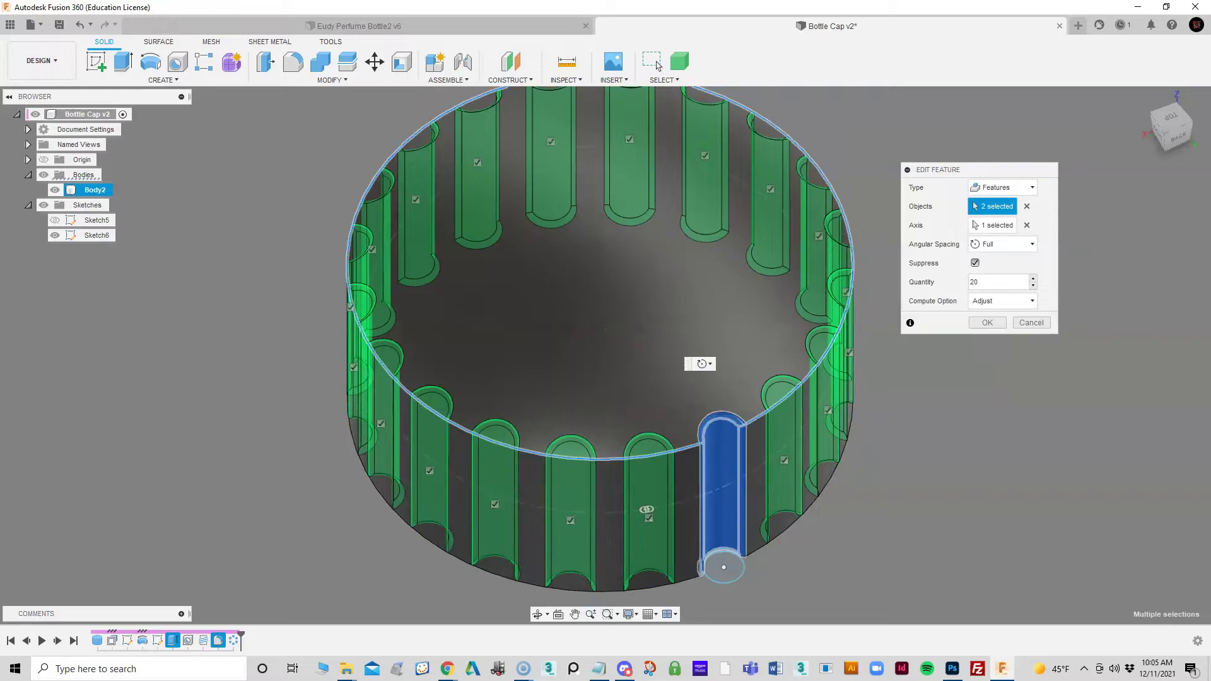
middle_drag(429, 470, 430, 470)
shift+middle_drag(646, 509, 516, 453)
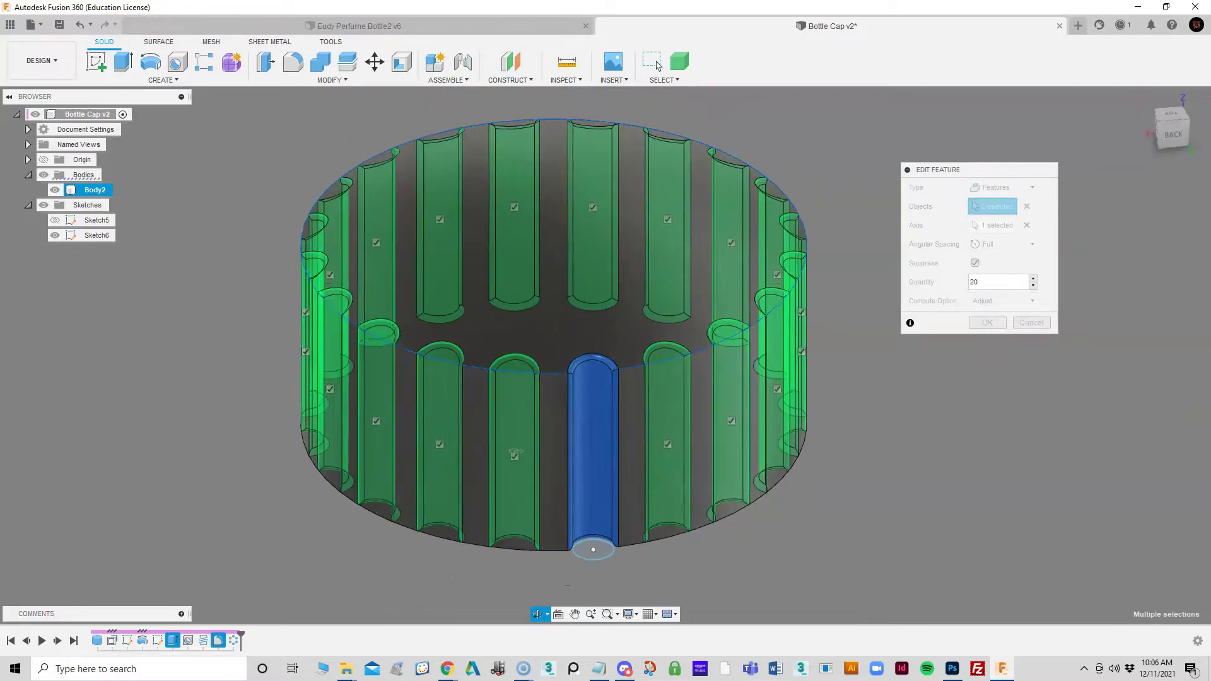
key(Return)
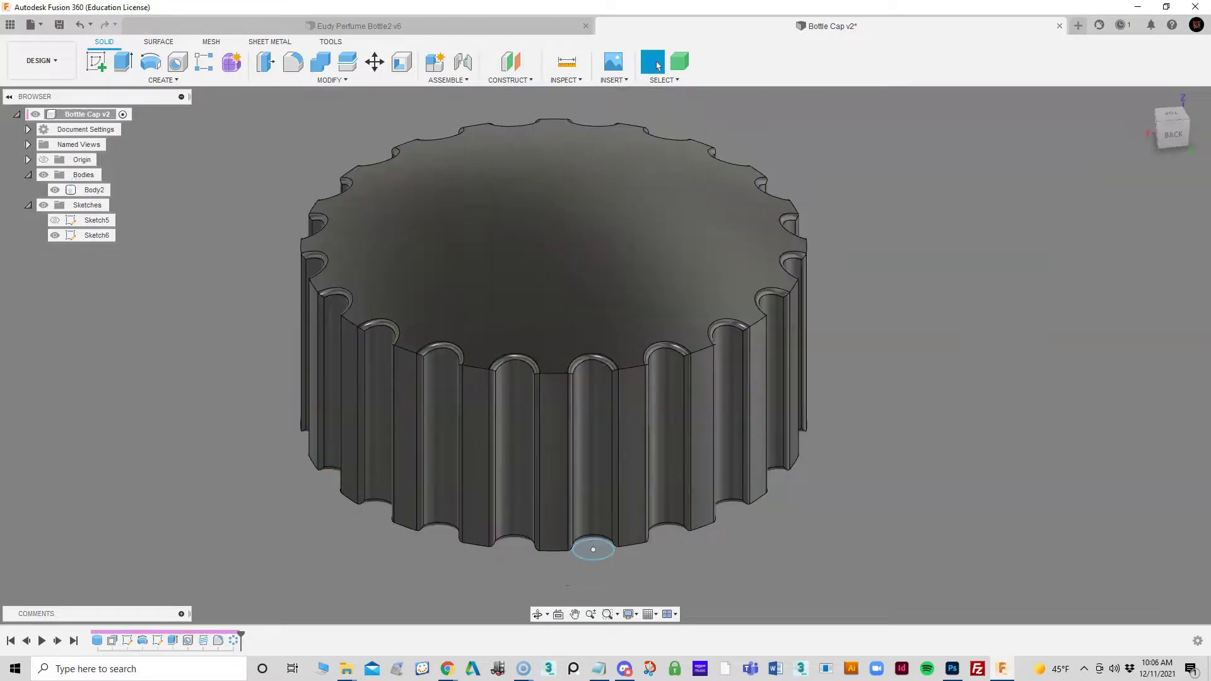
Hide all of the cap's sketches and inspect the finished body from another side
scroll(886, 481, down, 2)
shift+middle_drag(886, 481, 877, 521)
click(43, 205)
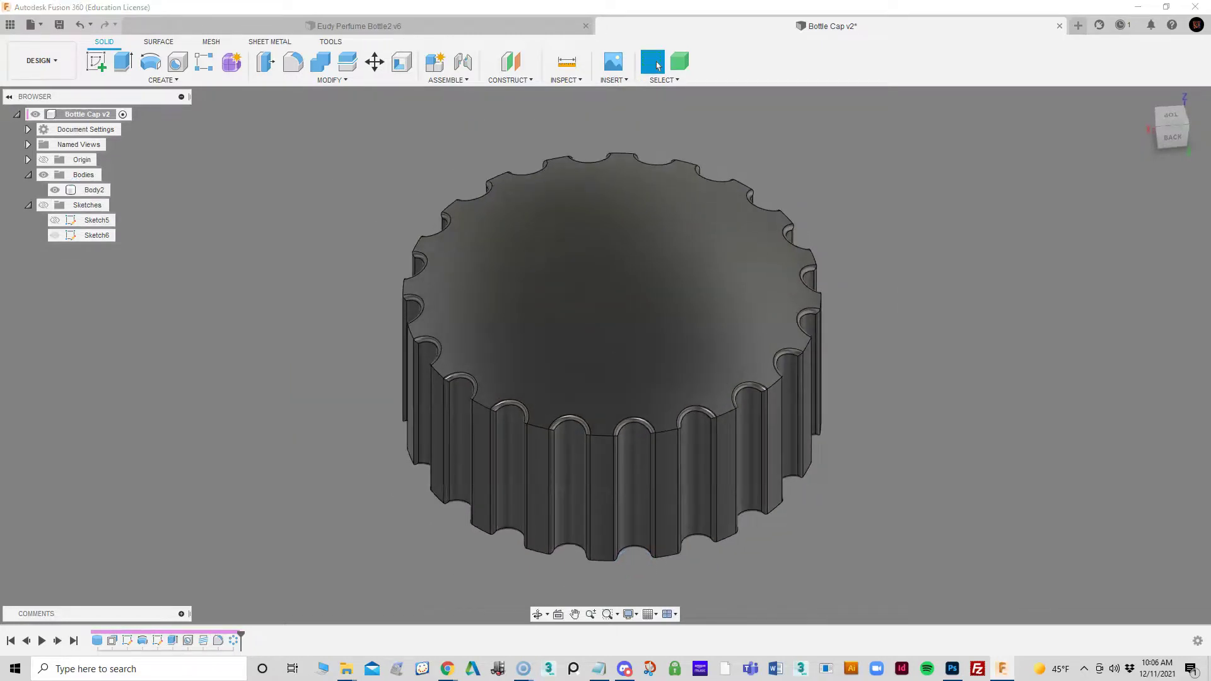
mouse_move(882, 480)
shift+middle_down()
mouse_move(882, 385)
mouse_move(882, 480)
mouse_move(844, 492)
mouse_move(807, 467)
mouse_move(800, 258)
mouse_move(841, 344)
mouse_move(860, 331)
mouse_move(881, 264)
mouse_move(895, 271)
mouse_move(896, 334)
mouse_move(914, 319)
mouse_move(923, 331)
mouse_move(946, 271)
mouse_move(965, 274)
mouse_move(965, 388)
mouse_move(965, 268)
mouse_move(930, 410)
shift+middle_up()
click(653, 62)
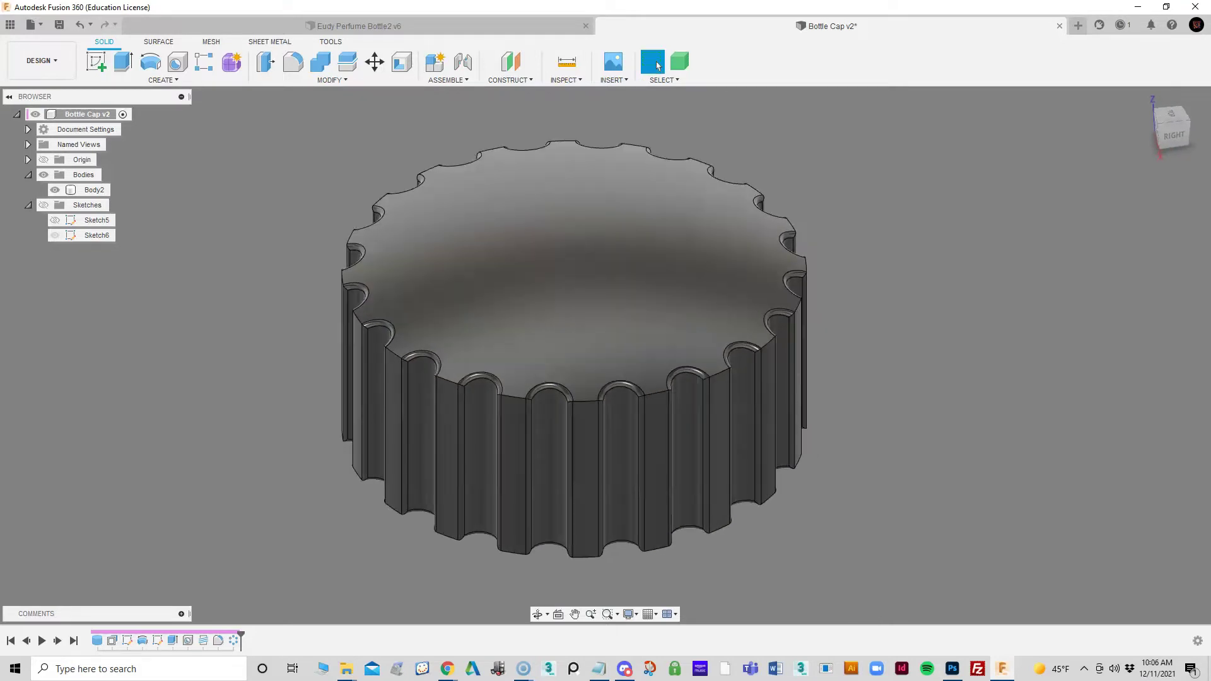